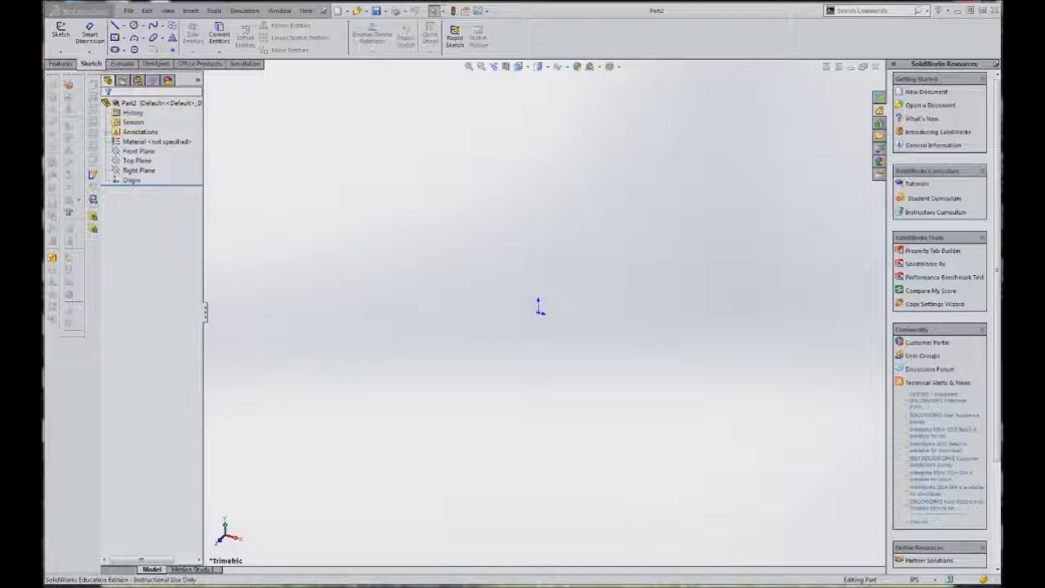
Switch to the Adobe Acrobat PDF and examine the Problem 19.1 mounting bracket drawing, including its dimensions and flat pattern
drag(44, 2, 533, 12)
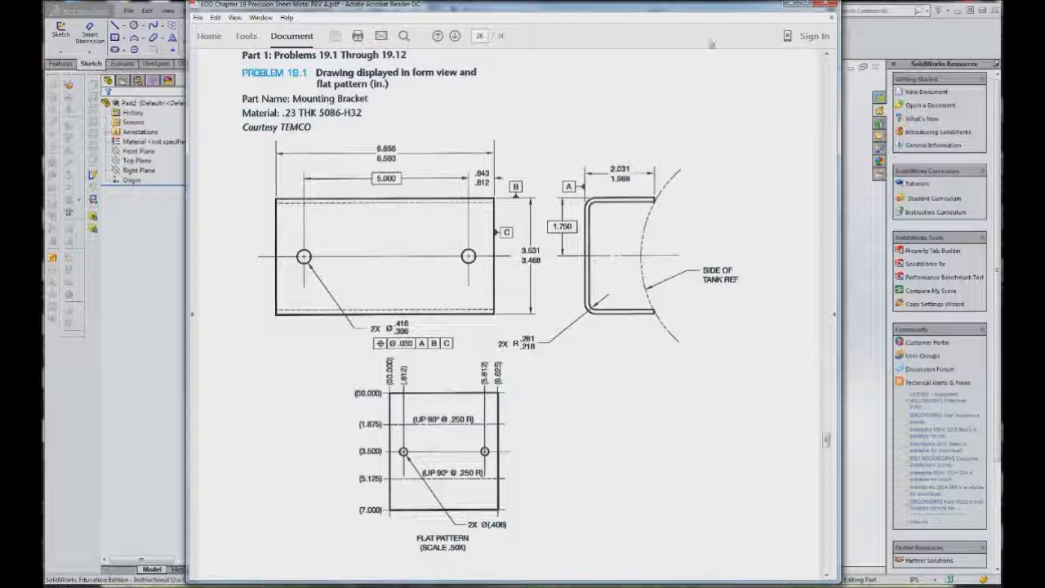
drag(717, 6, 4, 60)
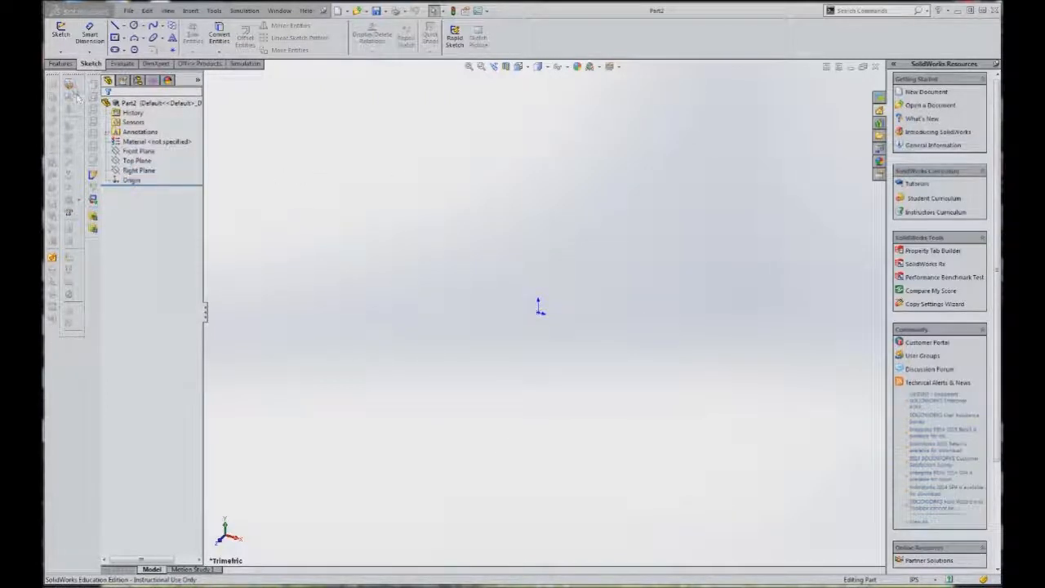
click(105, 105)
right_click(553, 44)
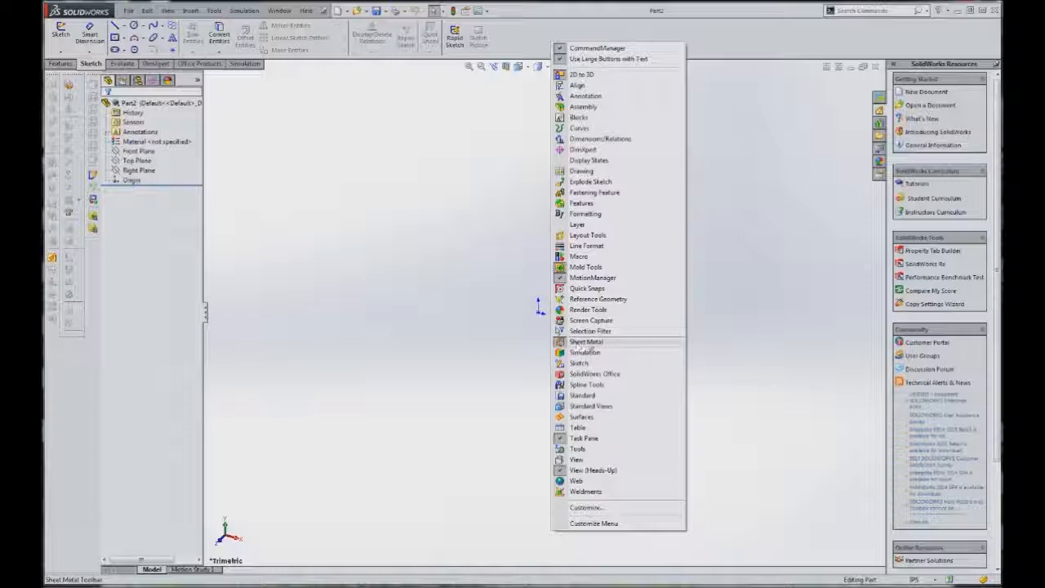
click(535, 48)
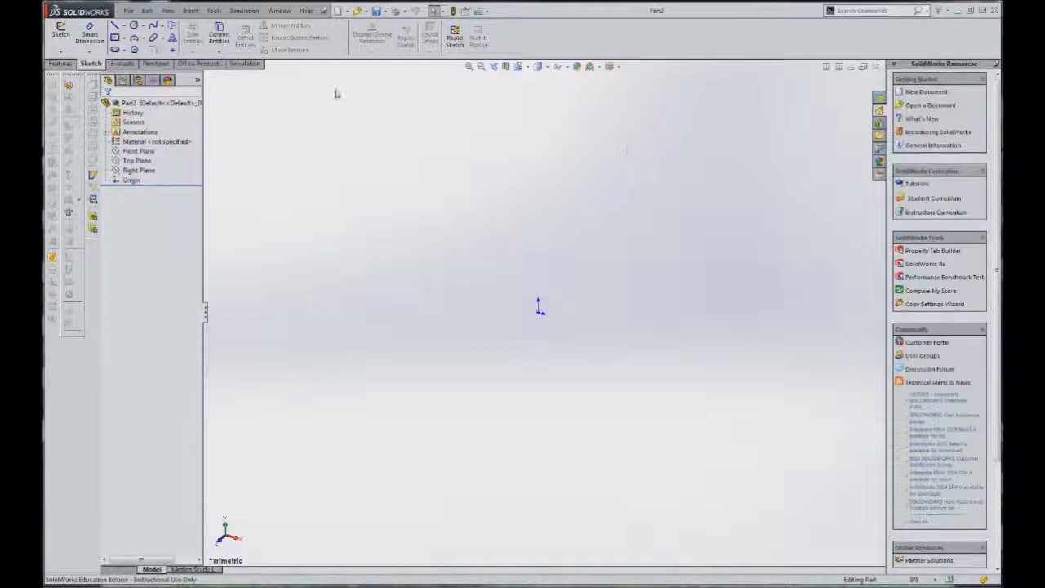
Sketch a center rectangle about 6.25 by 3.93 in on the Top Plane, centred on the origin
click(137, 160)
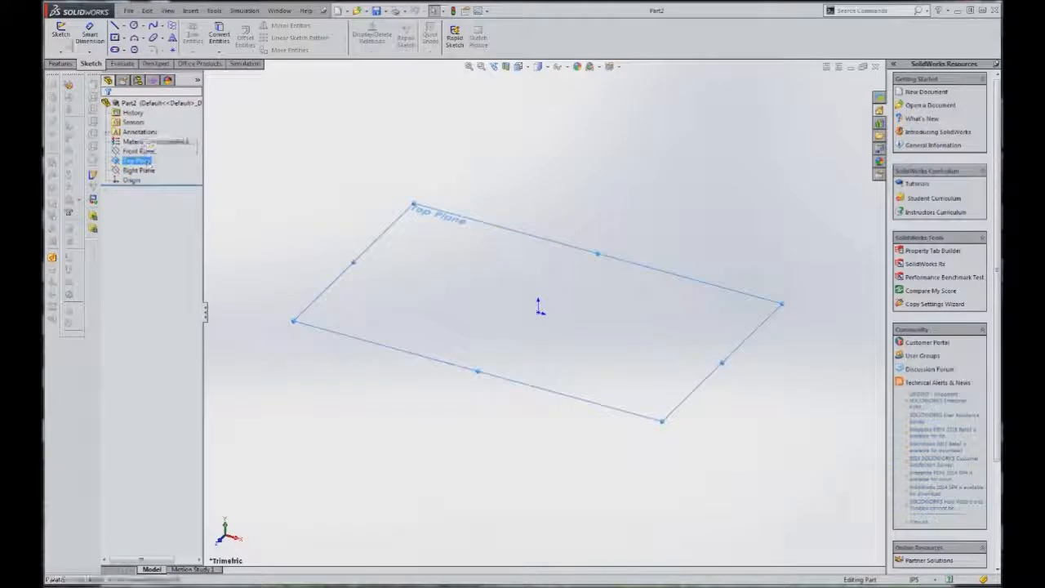
click(60, 35)
click(123, 38)
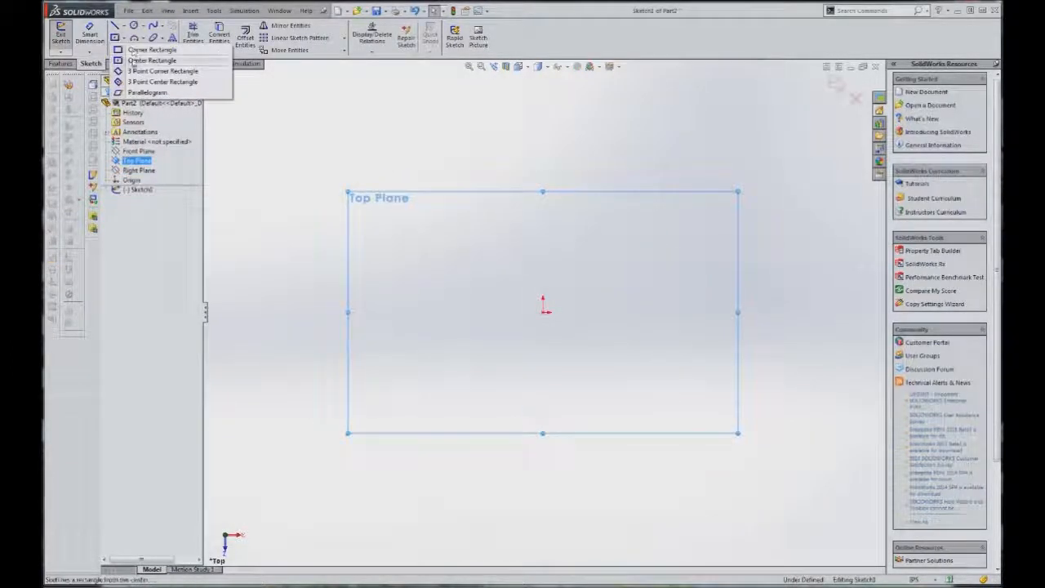
click(148, 60)
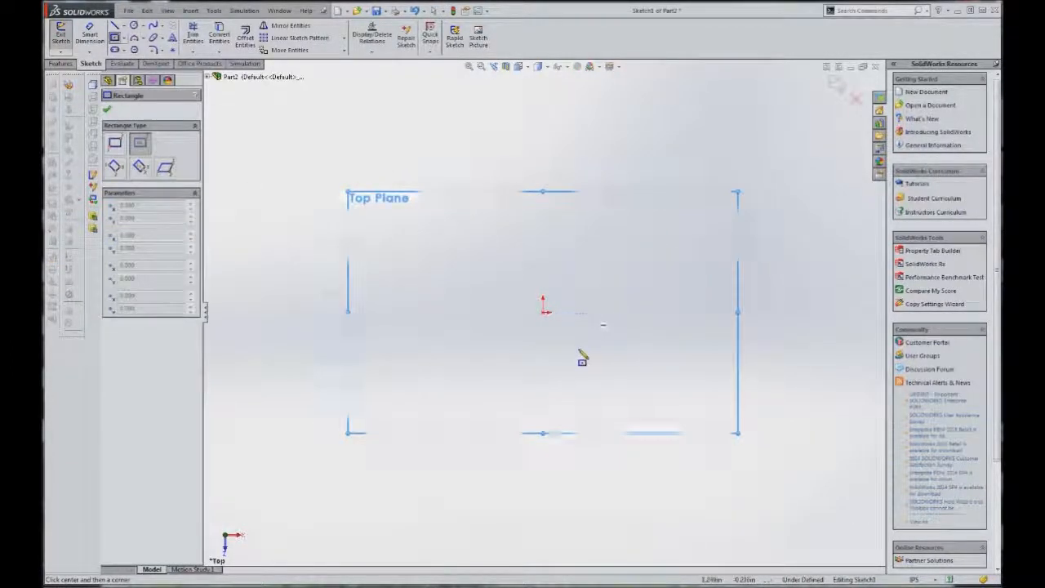
click(544, 312)
click(717, 415)
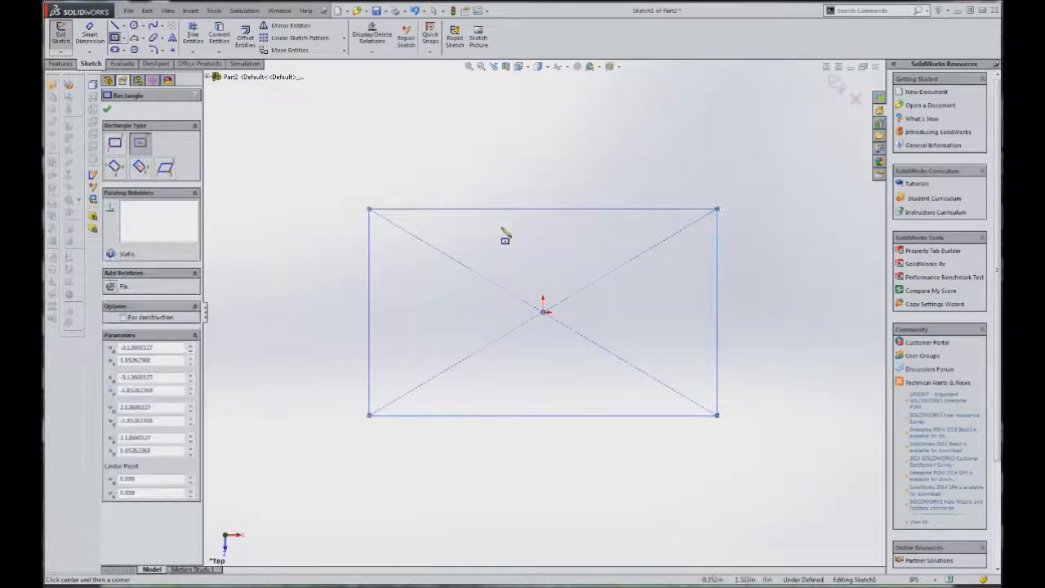
key(Escape)
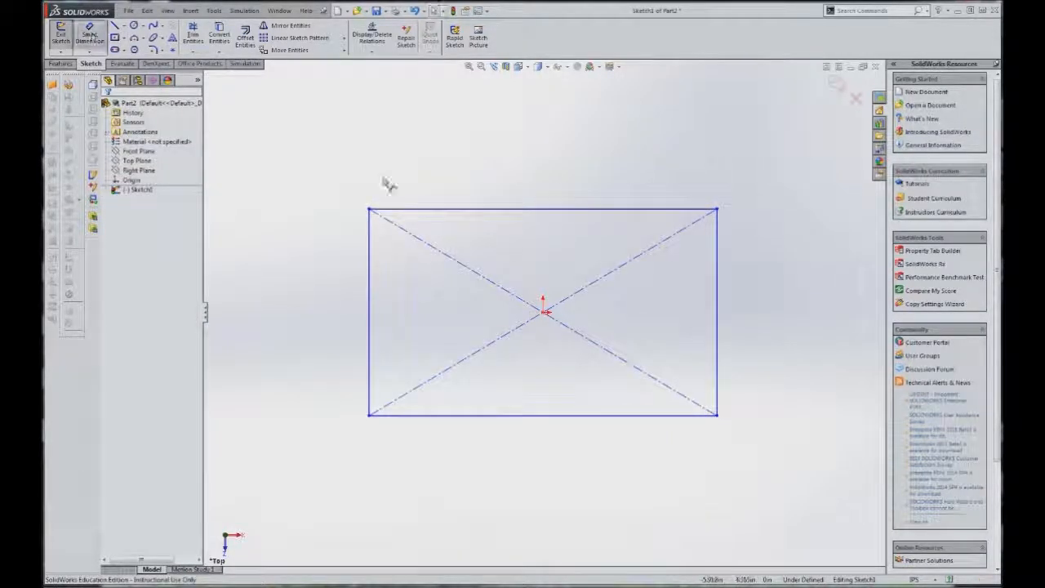
Dimension the rectangle to 6.625 in wide and 3.5 in high
click(577, 209)
click(560, 190)
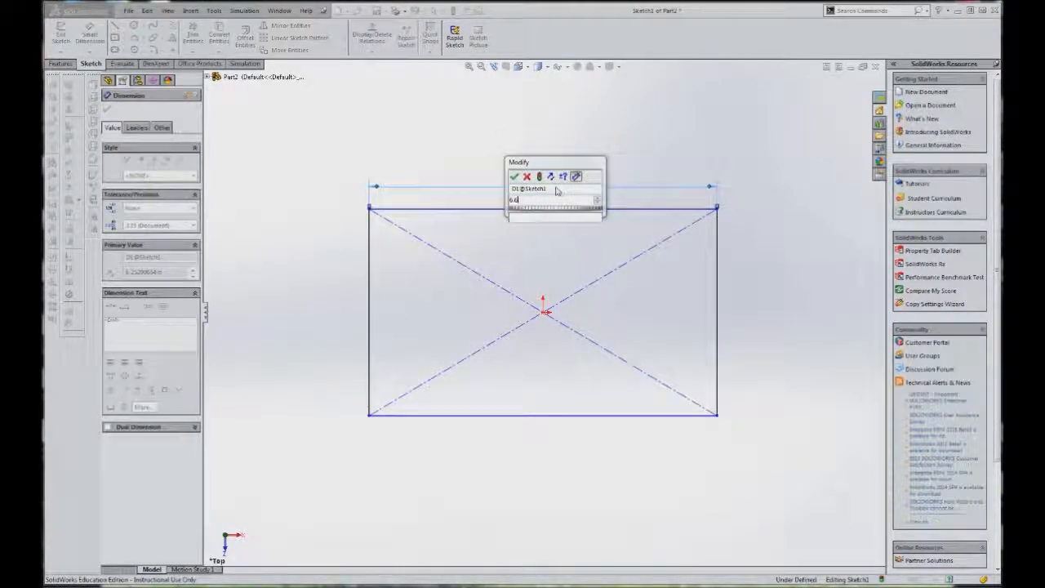
text(6.625)
key(Return)
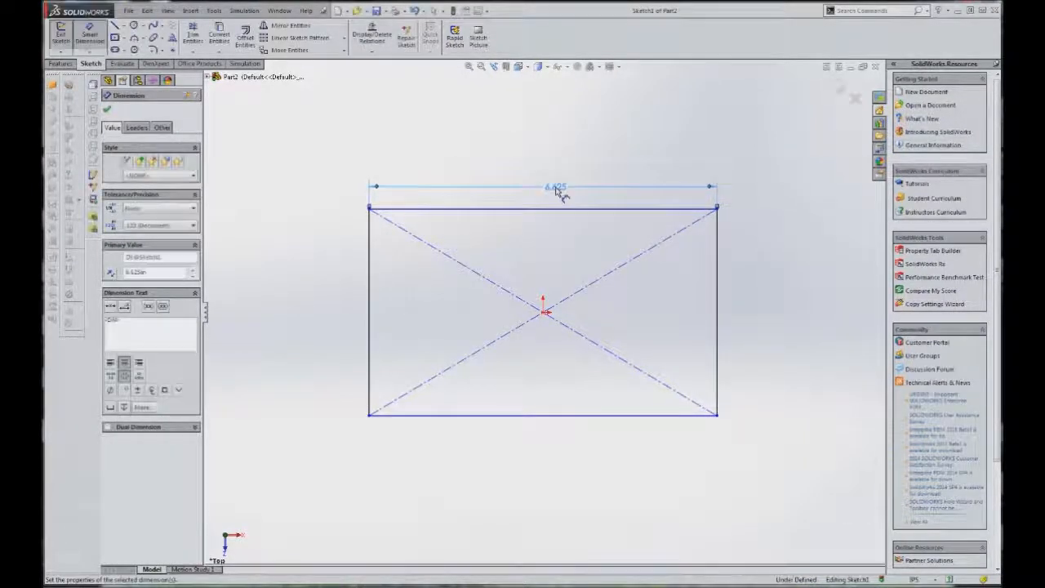
click(718, 300)
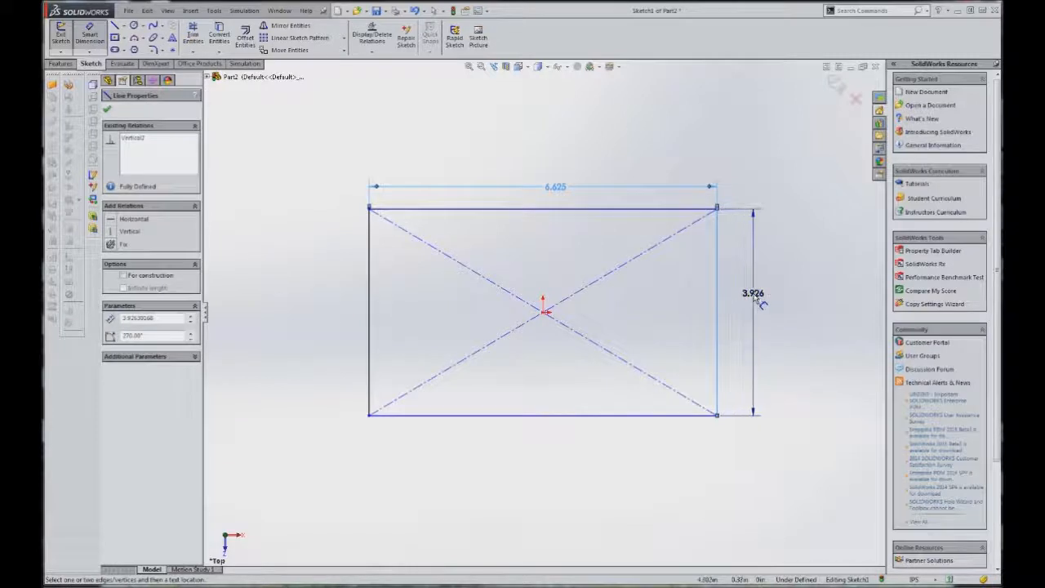
click(753, 300)
text(3.5)
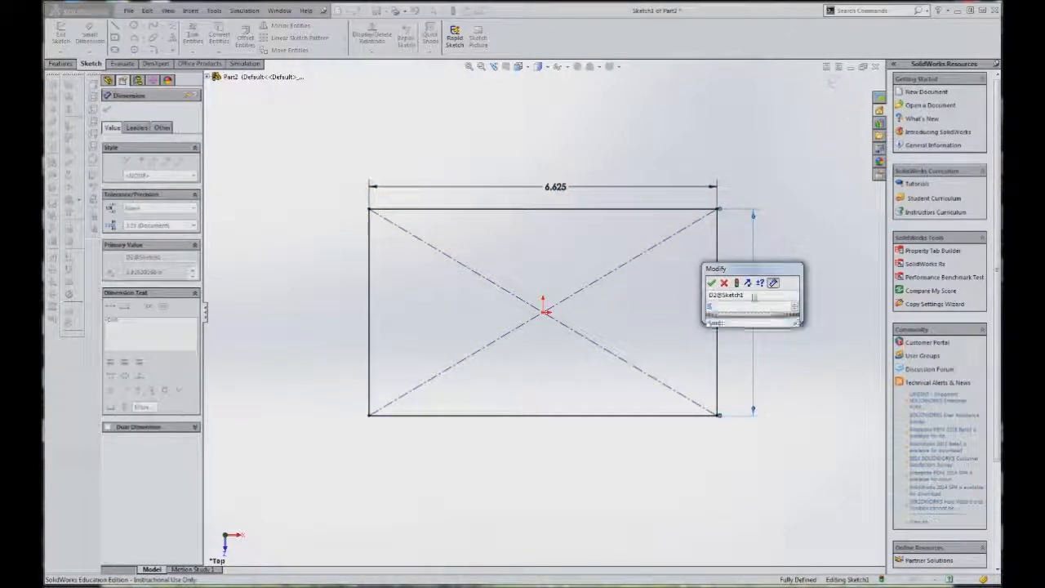
key(Return)
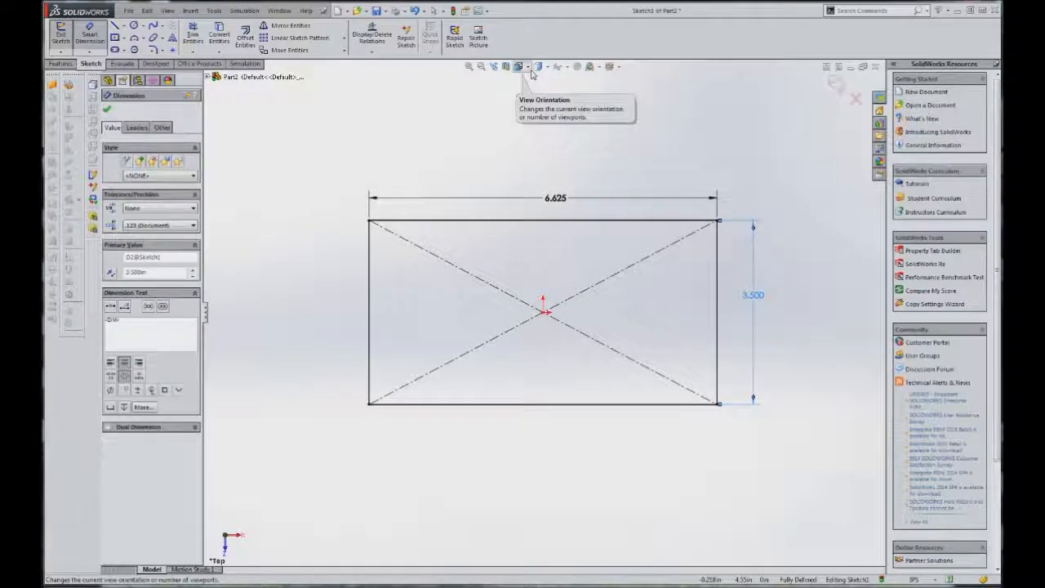
Create a sheet metal base flange from the rectangle, 0.25 in thick, with the thickness direction reversed
key(ctrl+7)
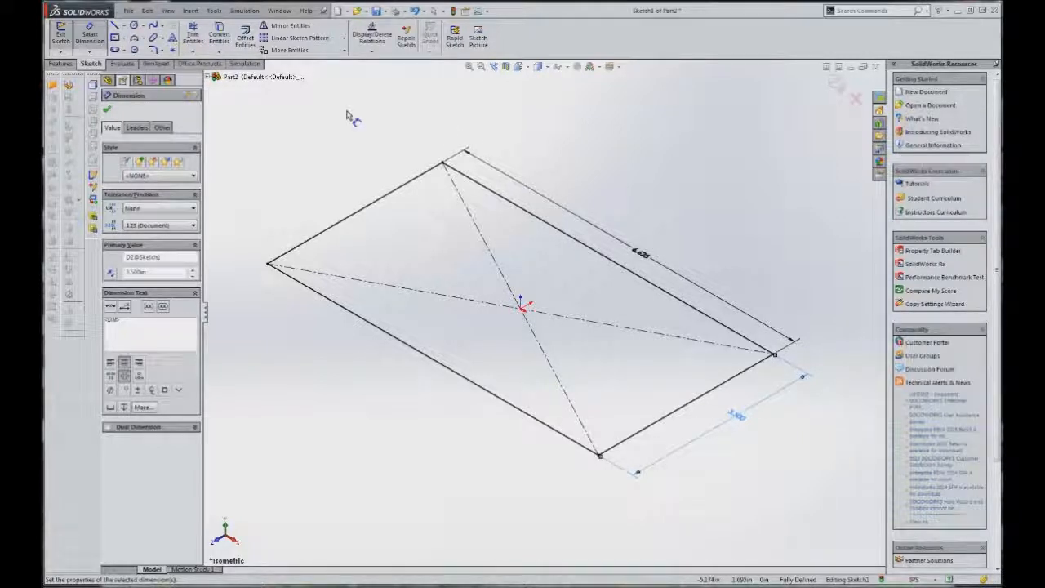
click(59, 66)
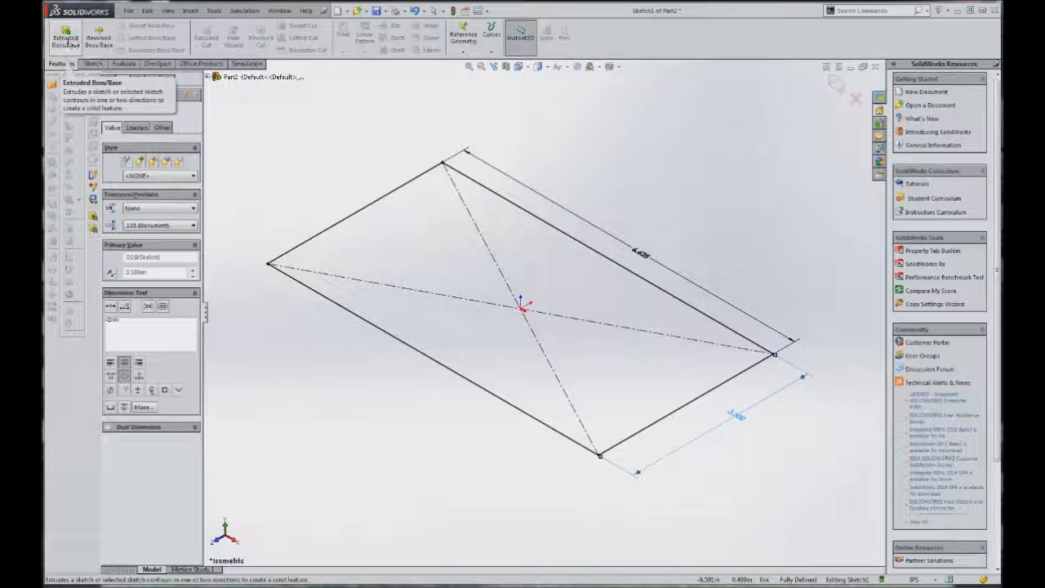
click(68, 85)
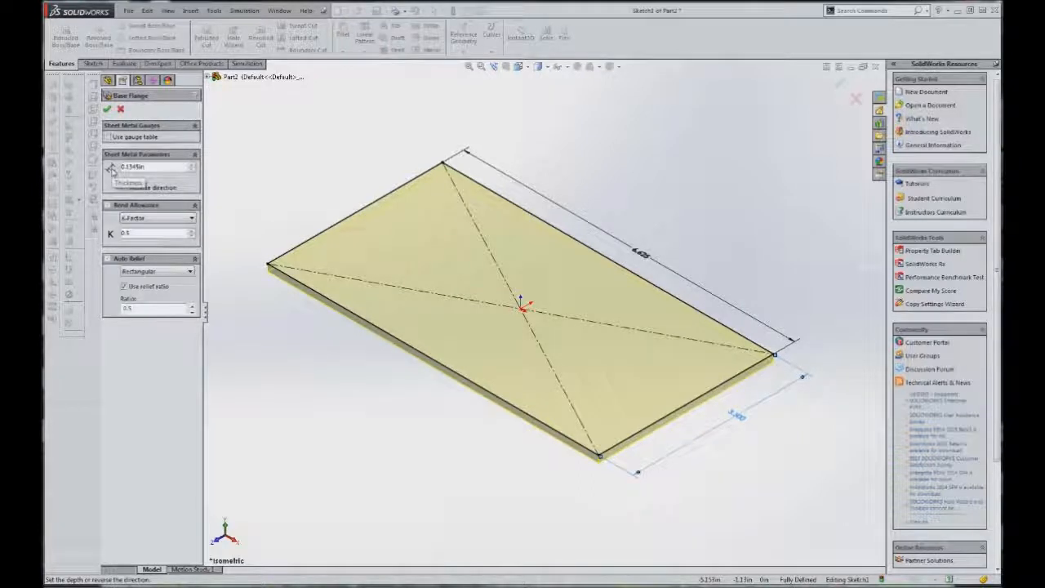
click(111, 167)
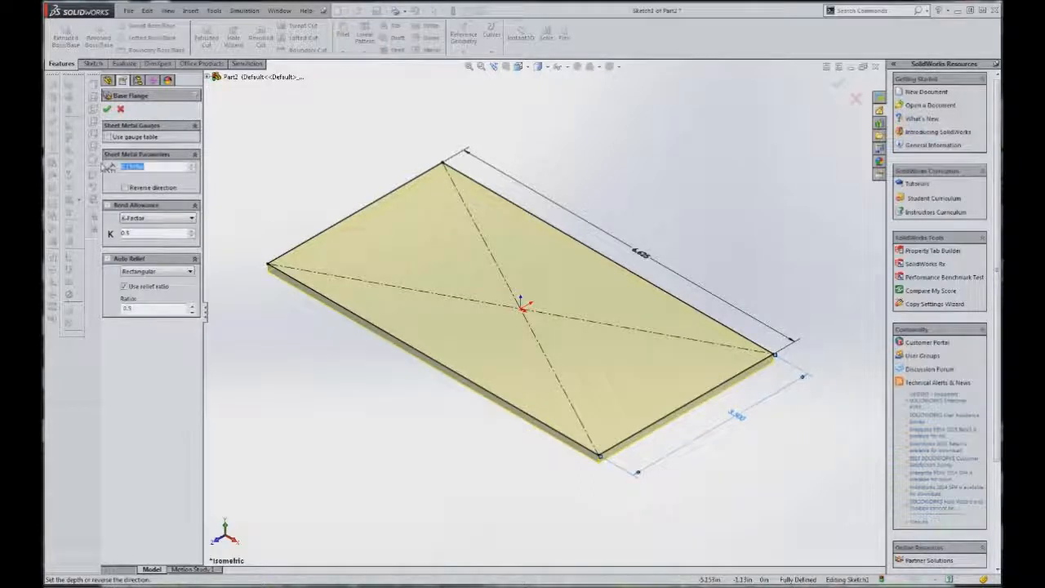
text(.25)
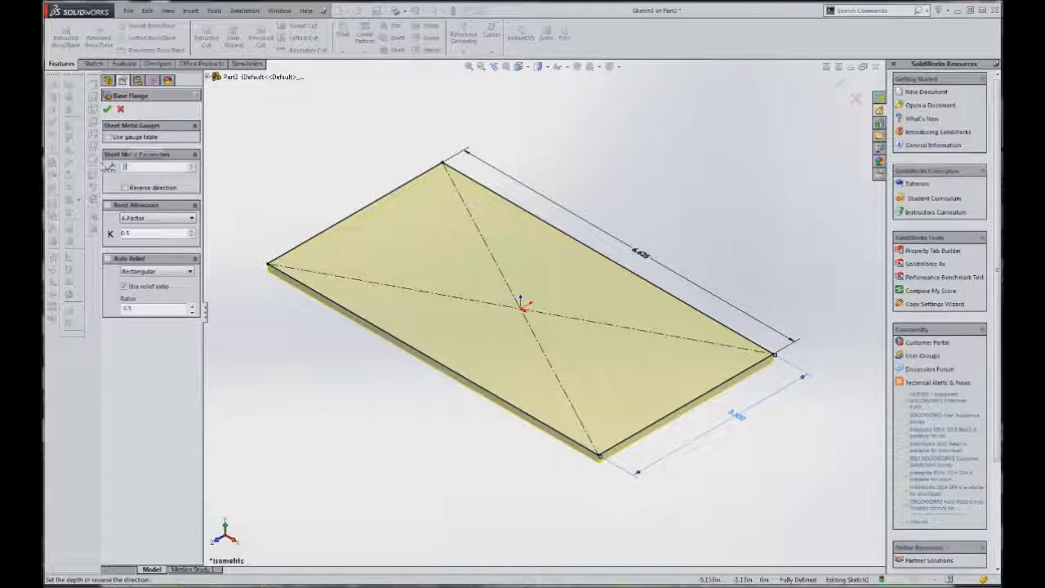
key(Return)
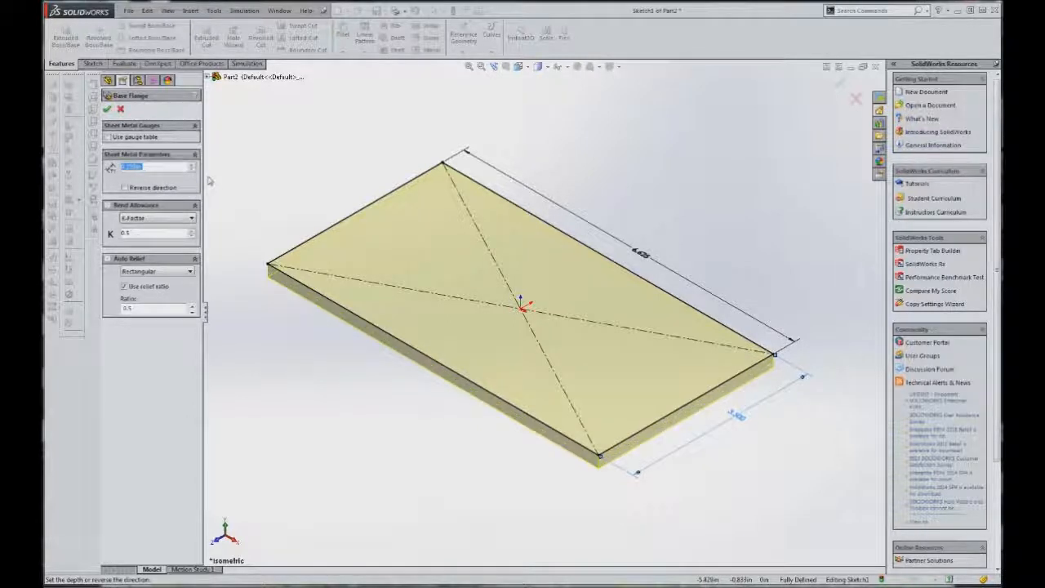
click(124, 187)
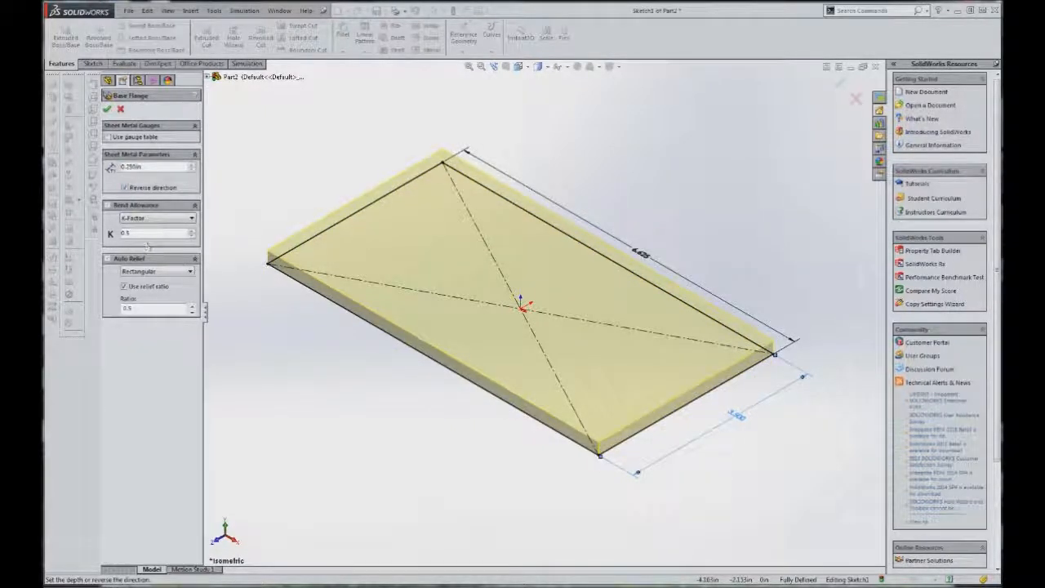
click(174, 221)
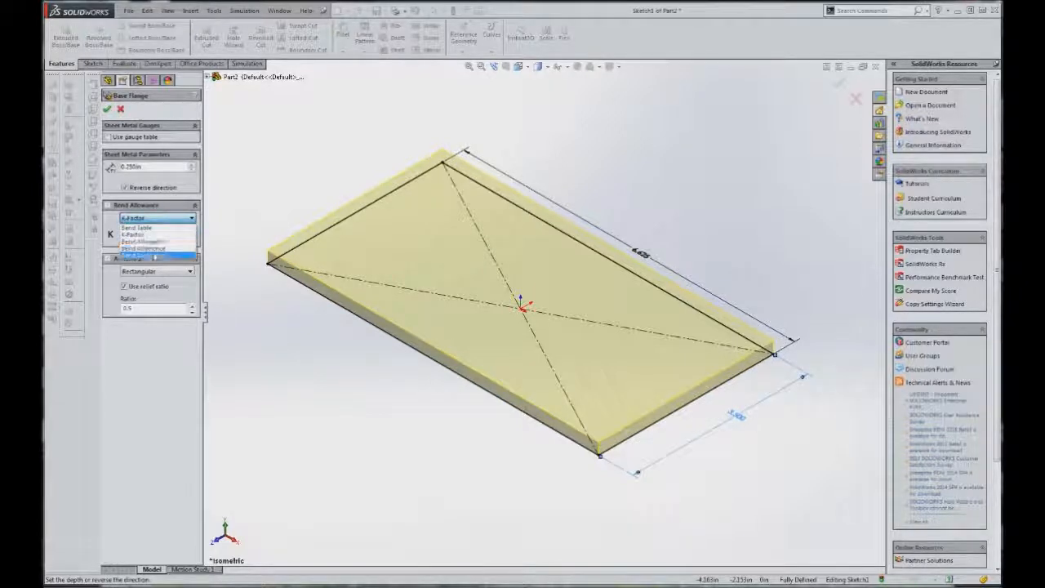
click(241, 221)
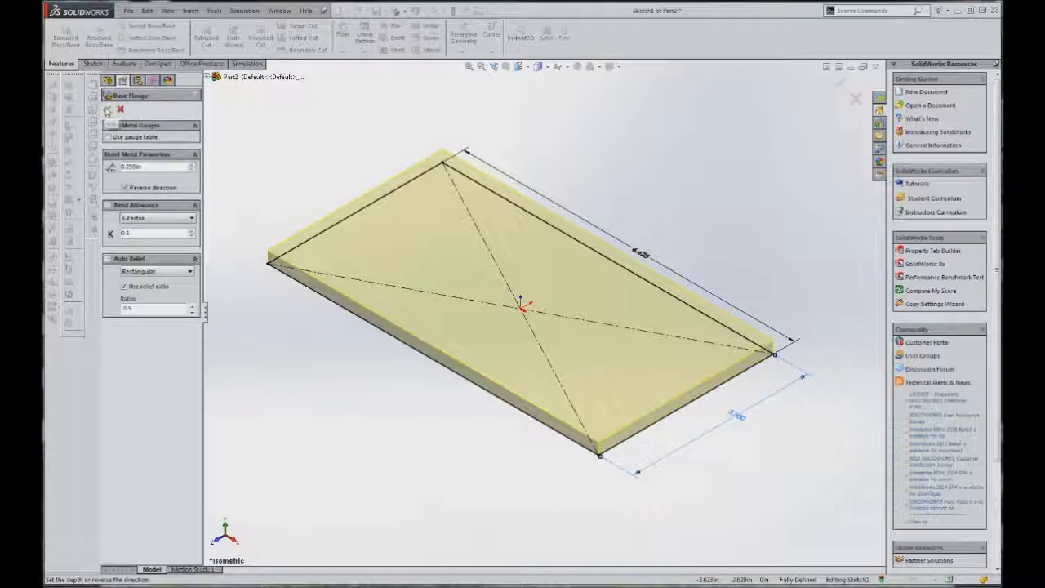
click(107, 109)
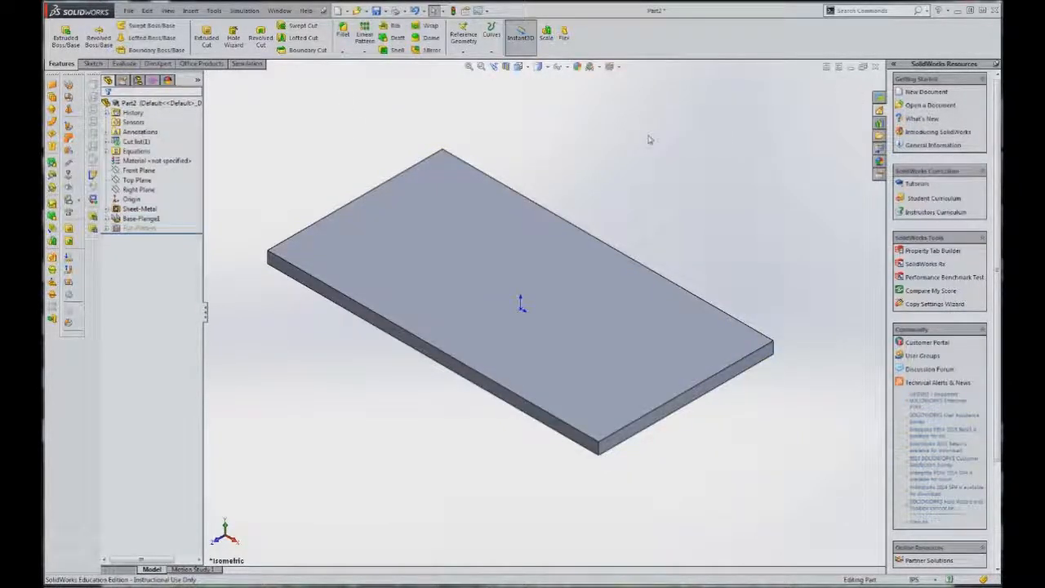
Save the part to the Desktop under the file name EDD 19.1 VER A
click(129, 10)
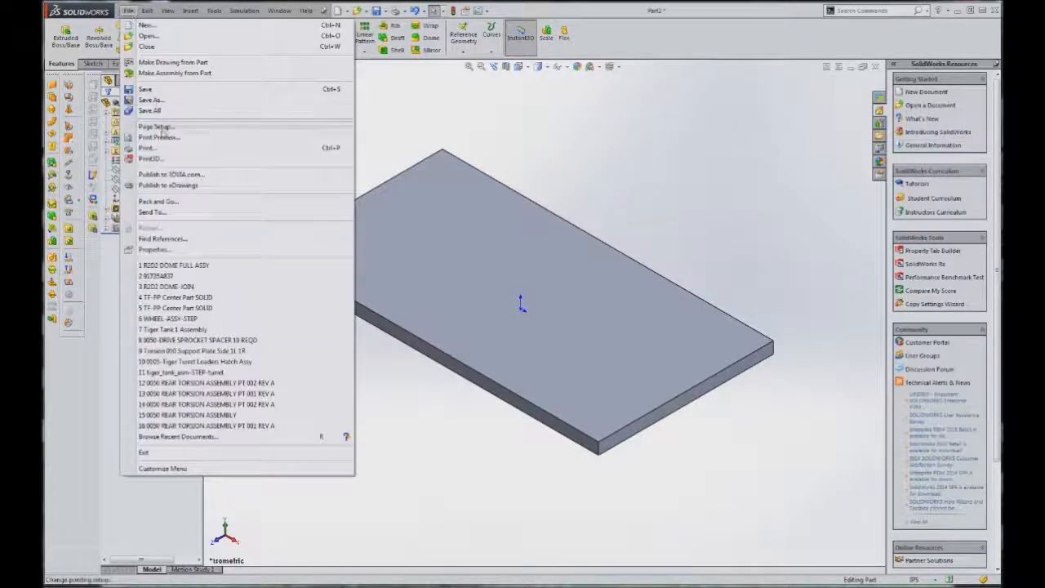
click(150, 99)
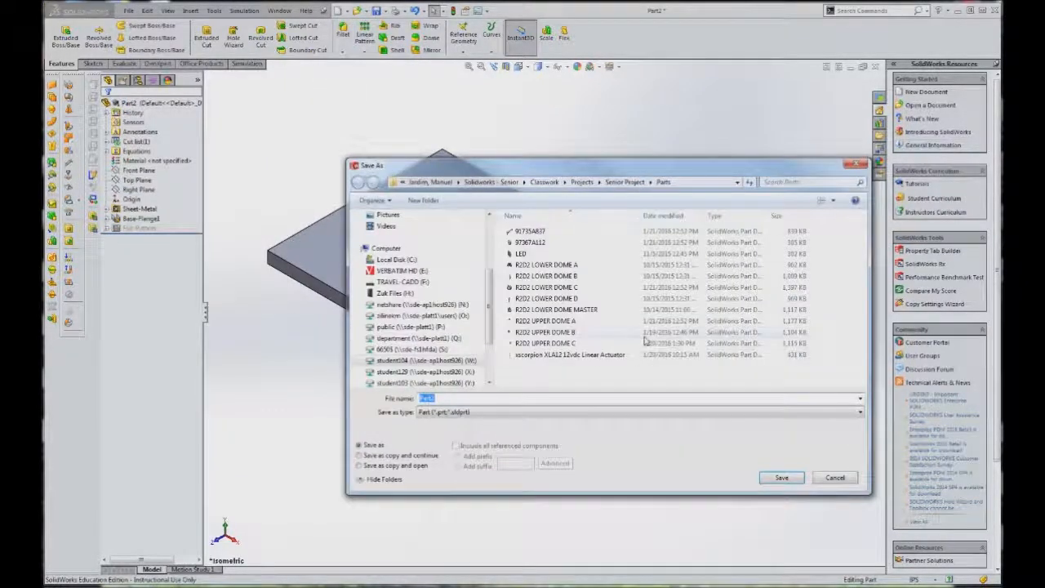
drag(491, 282, 494, 223)
click(399, 244)
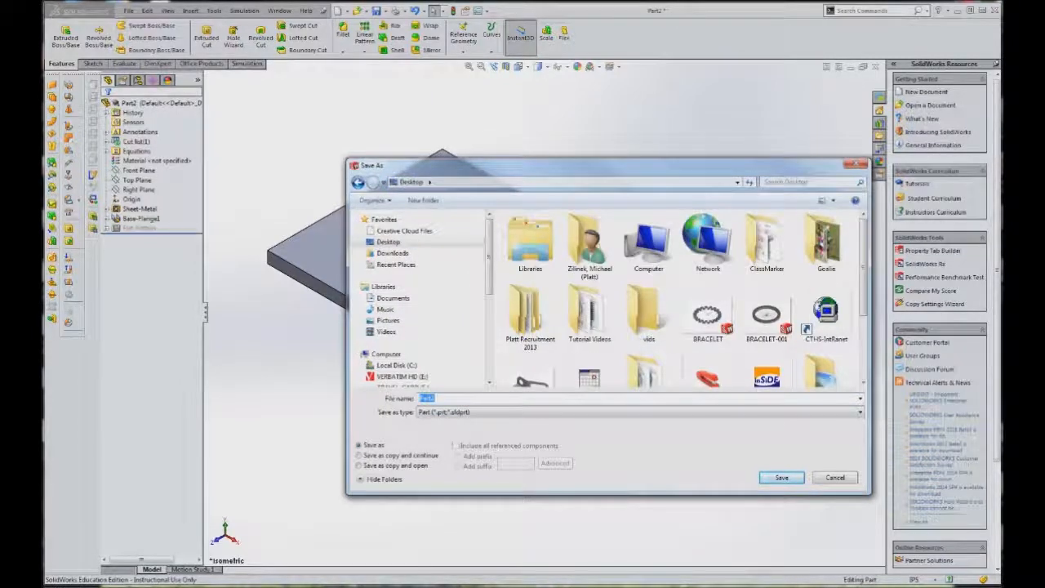
text(EDD)
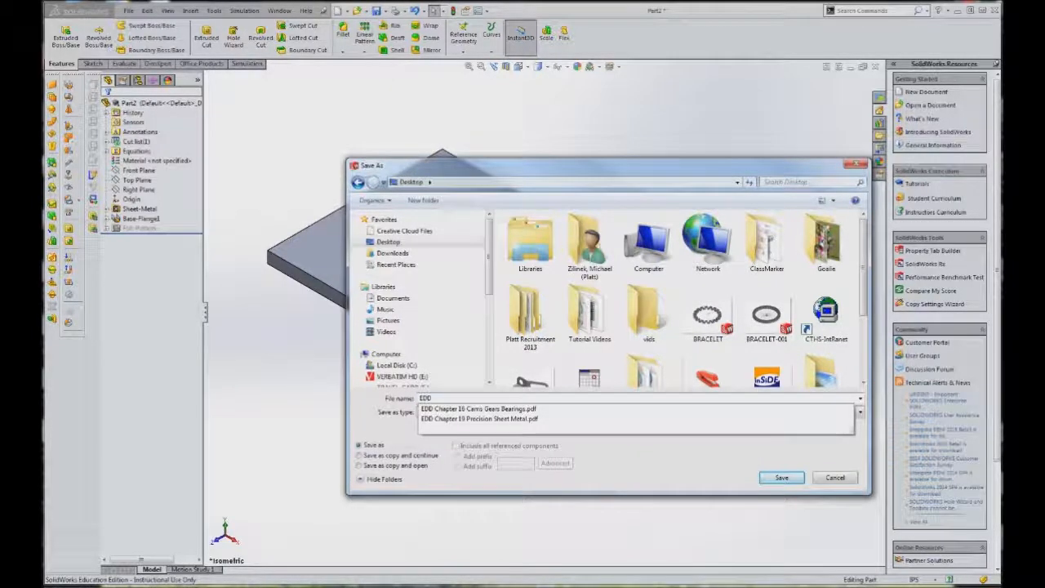
text( 19.1 )
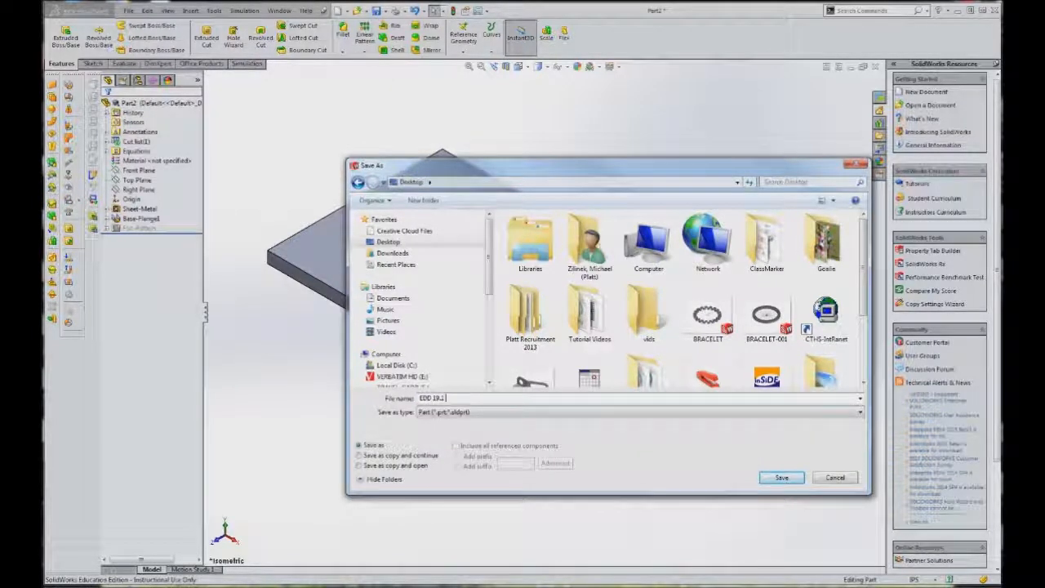
text(VEX)
click(794, 480)
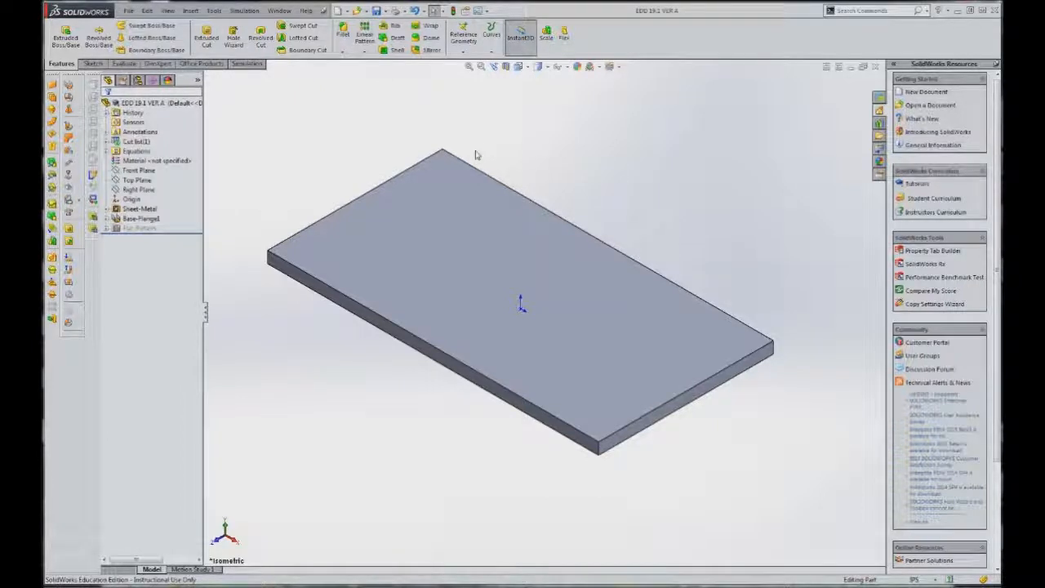
Start an upward 90-degree edge flange on the plate's rear long upper edge and check its preview from the Right view
click(69, 128)
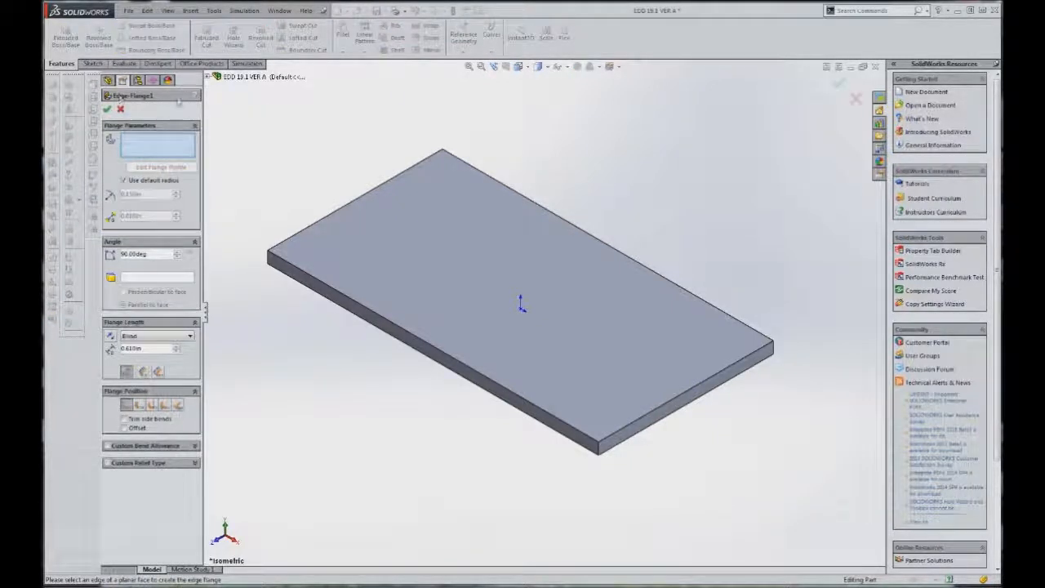
click(546, 210)
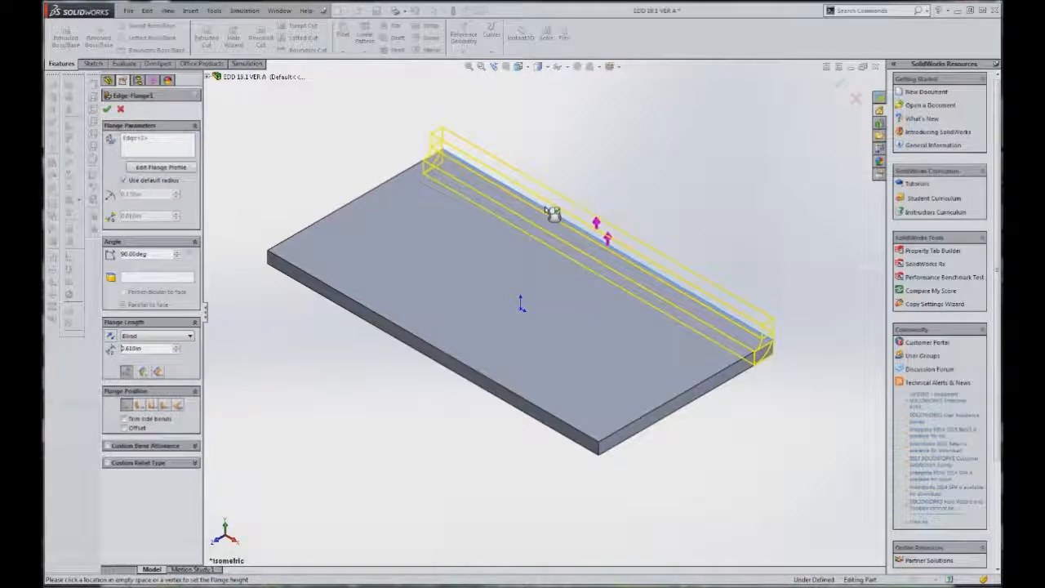
click(520, 67)
click(545, 106)
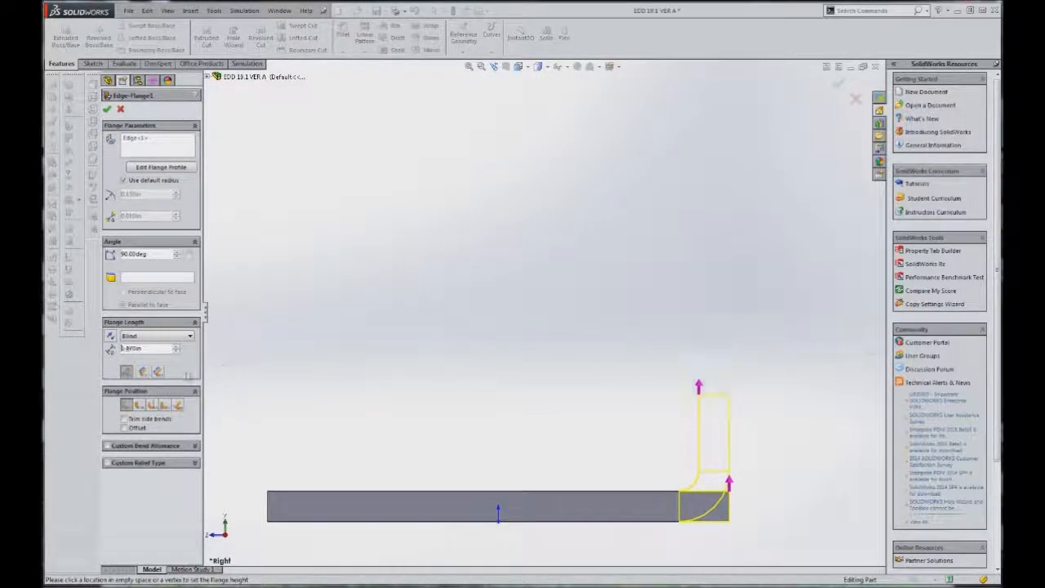
Try the other flange position options in the preview and return to Material Inside
click(140, 405)
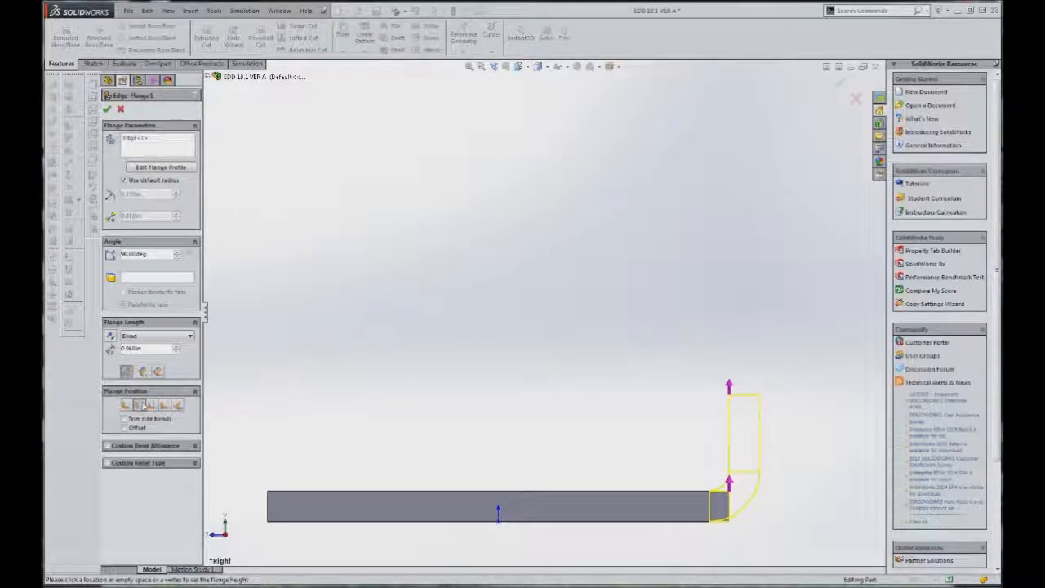
click(152, 406)
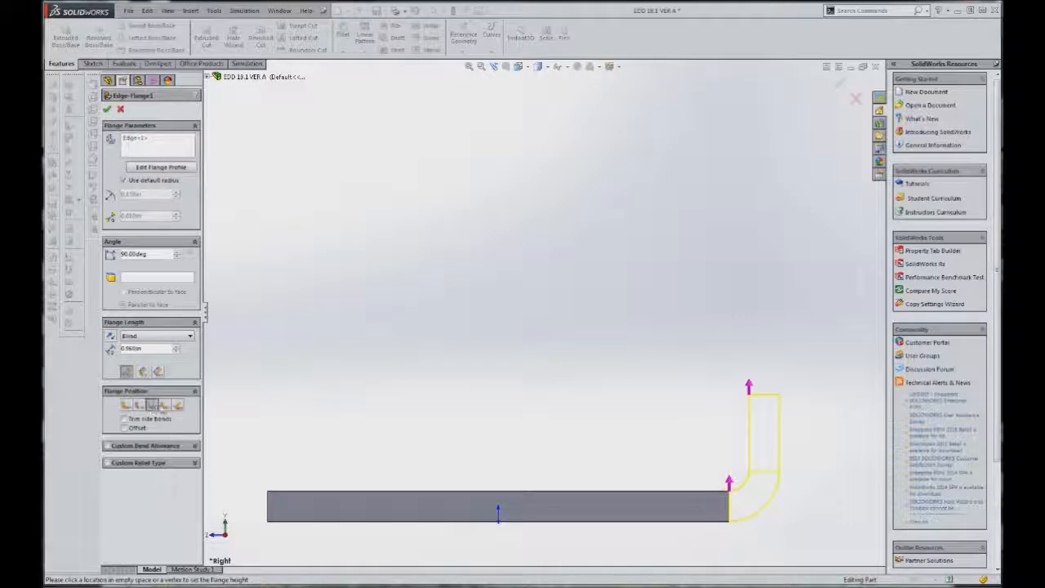
click(164, 406)
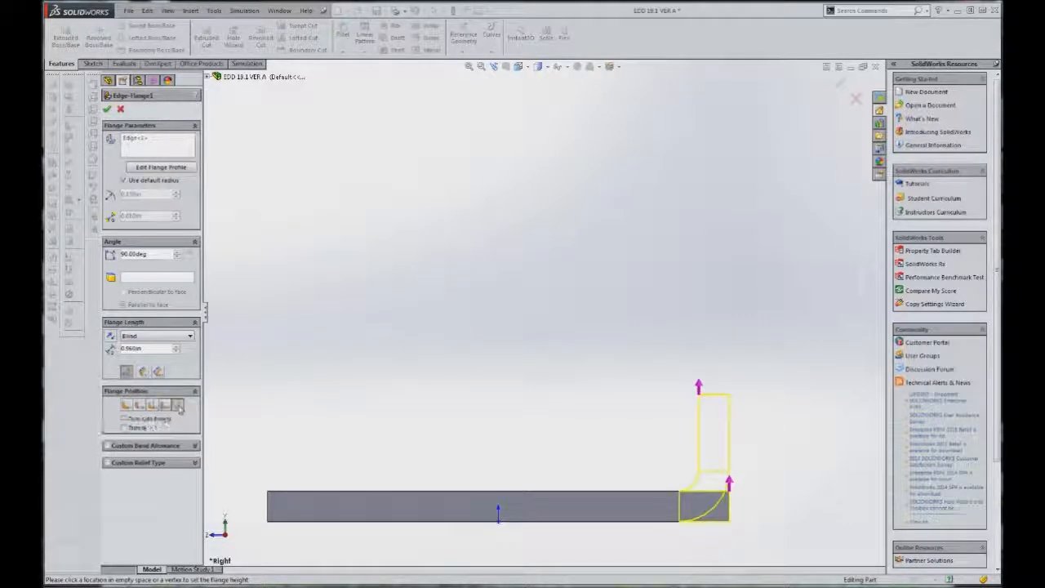
click(128, 406)
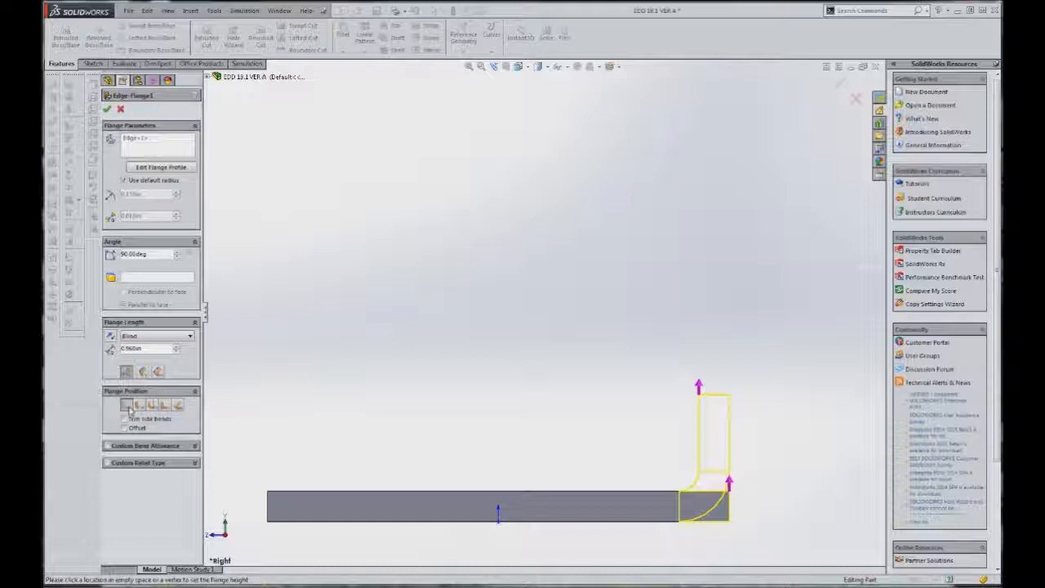
Set the edge flange length to 2 in and finish the flange
drag(143, 349, 110, 346)
text(2)
key(Return)
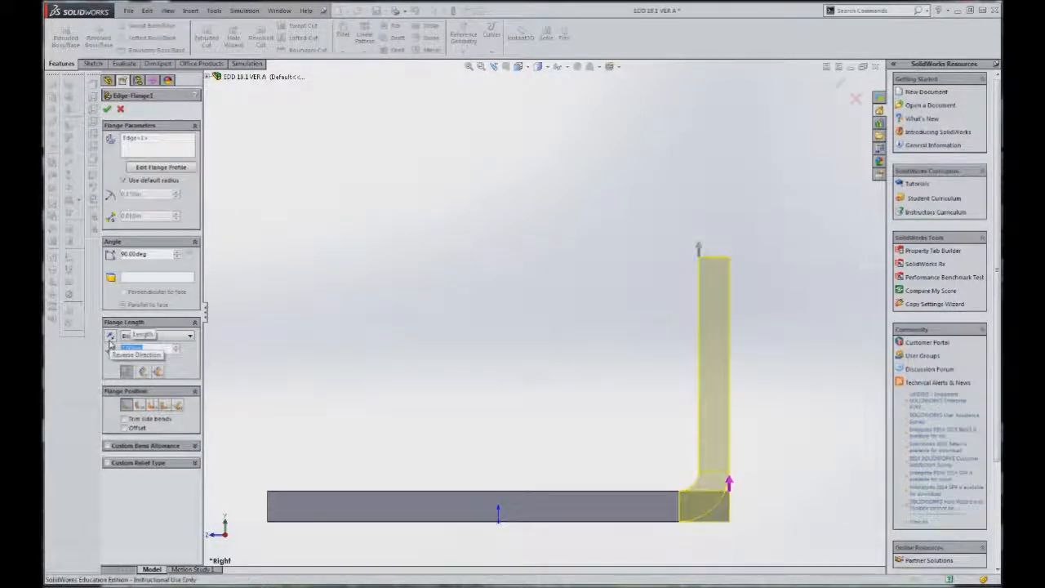
click(108, 109)
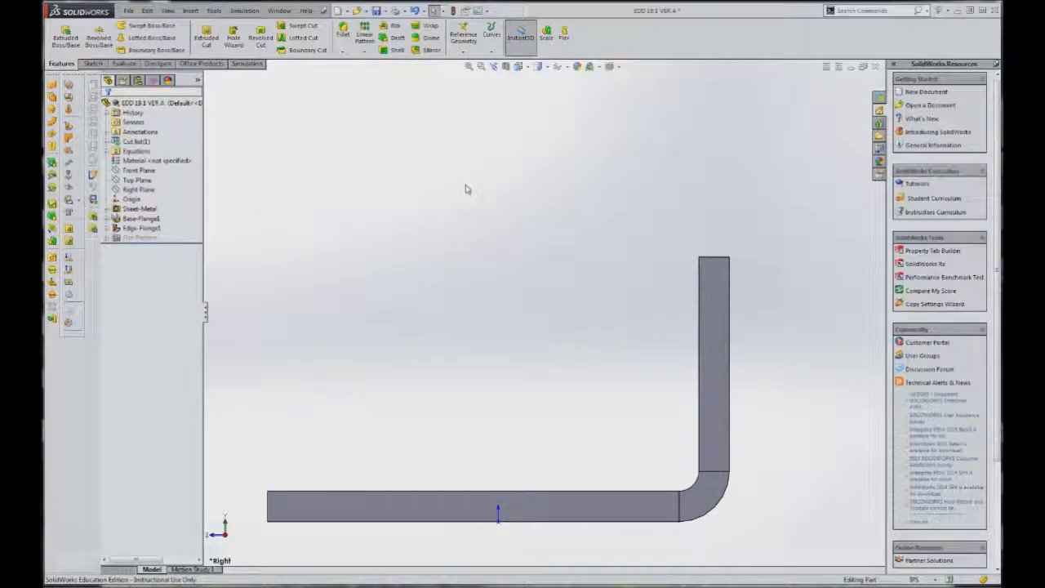
Measure the overall height from the flange's top edge to the underside of the base plate
click(138, 190)
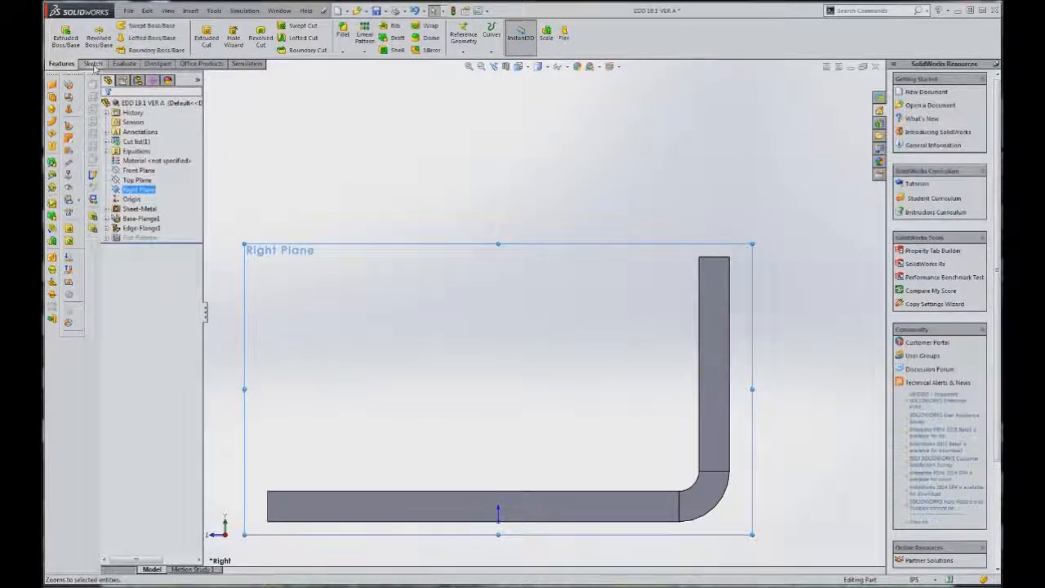
click(330, 87)
click(123, 63)
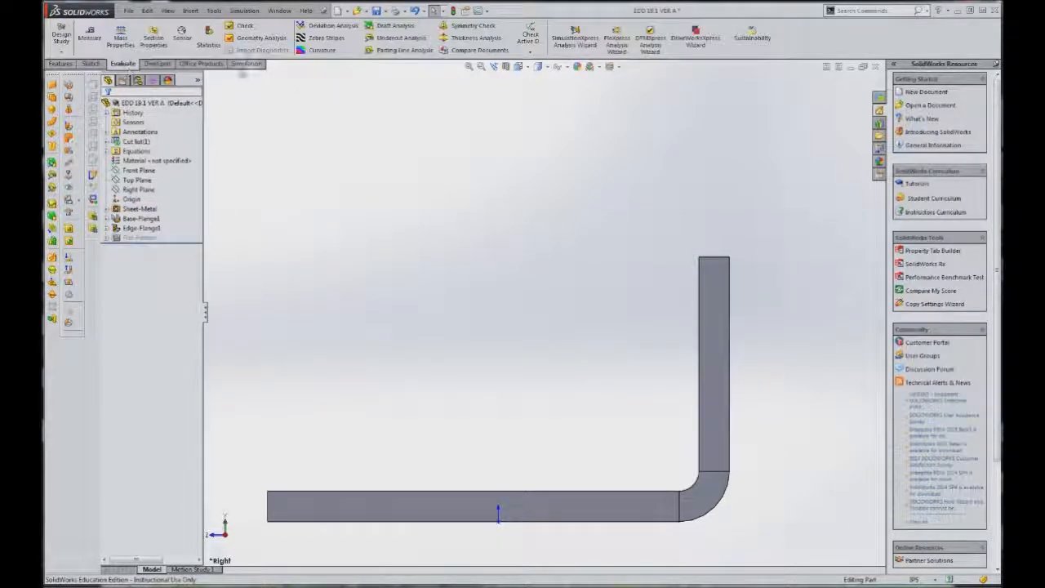
click(91, 36)
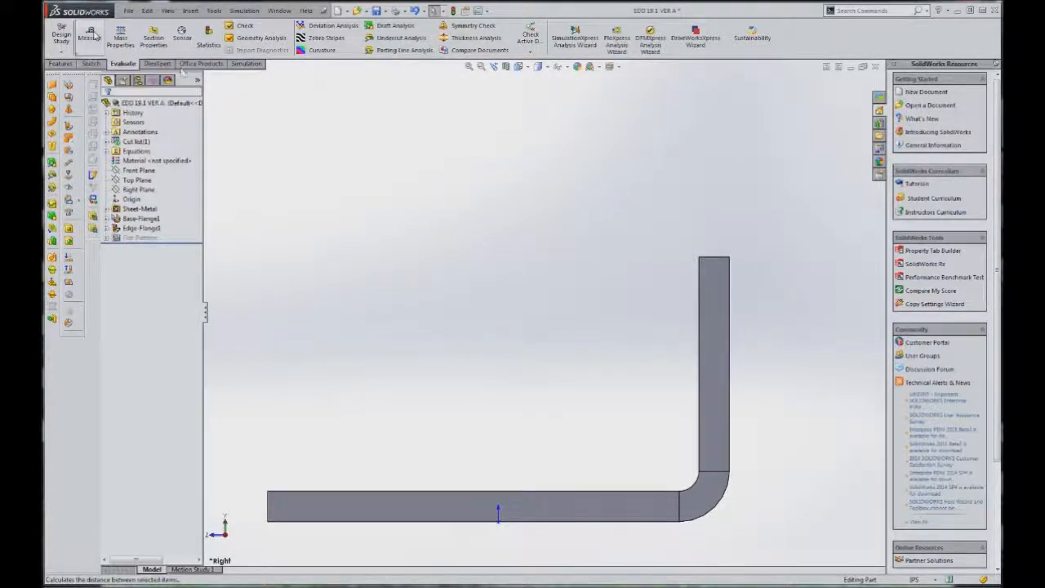
click(714, 260)
click(641, 522)
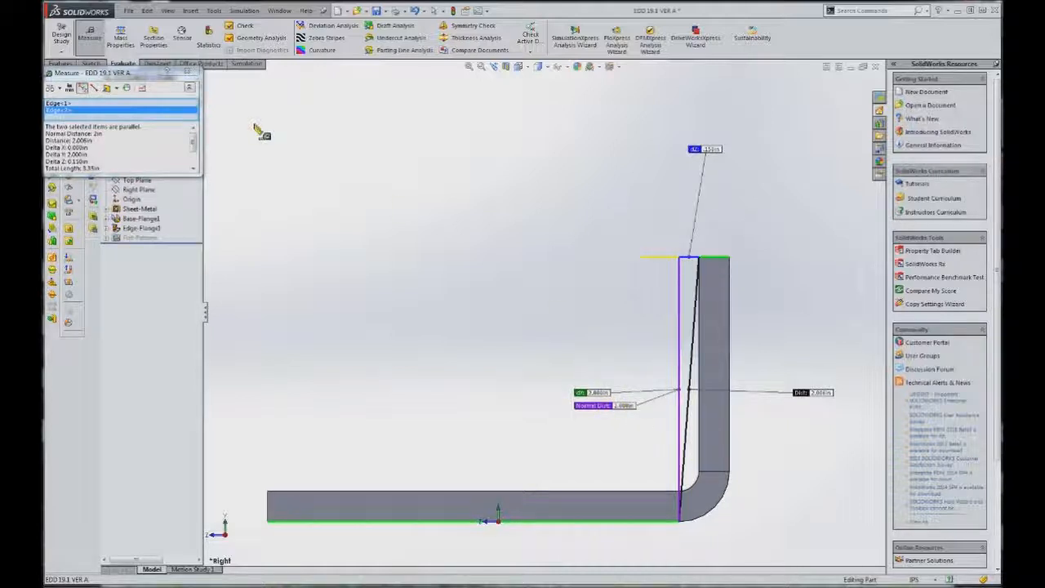
click(188, 72)
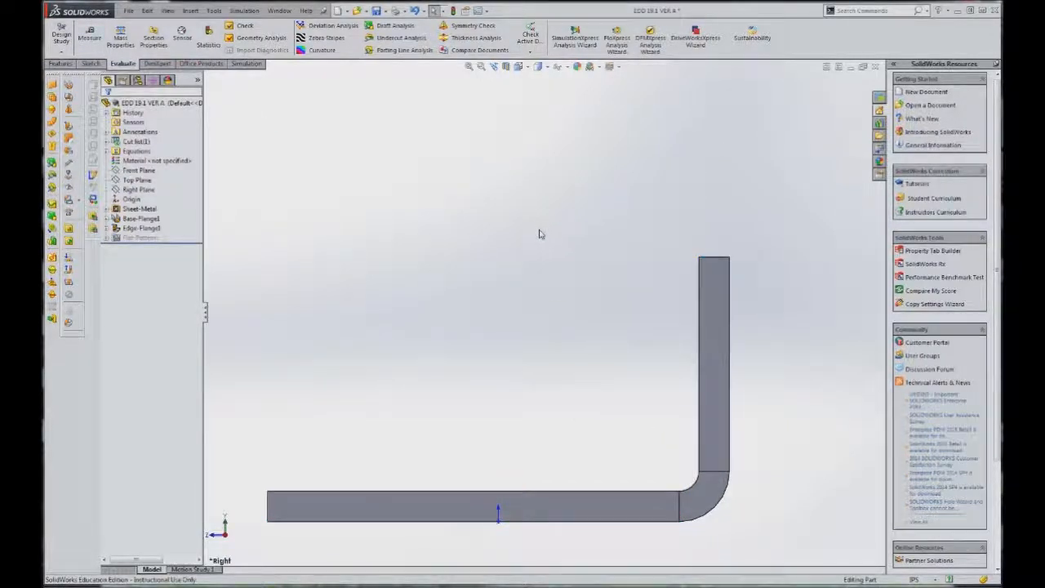
Mirror the edge flange about the Front Plane, using the full preview, to form the opposite side wall
scroll(541, 231, up, 2)
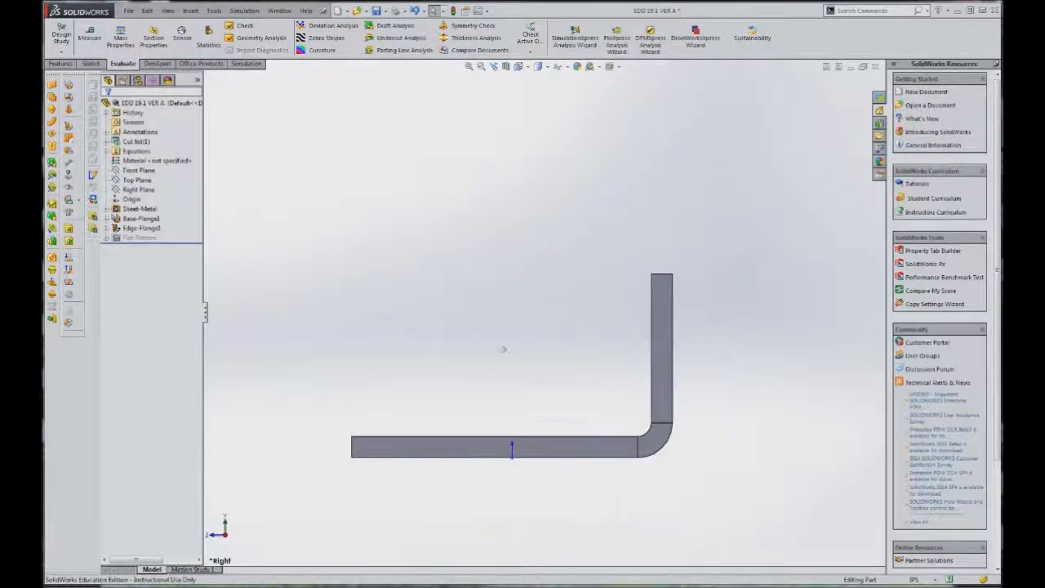
click(540, 68)
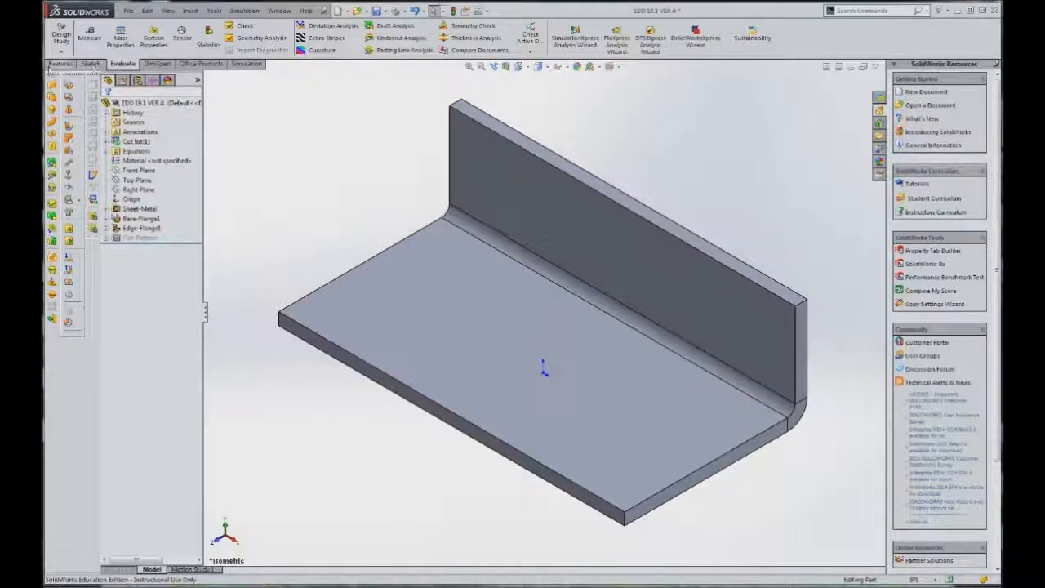
click(60, 63)
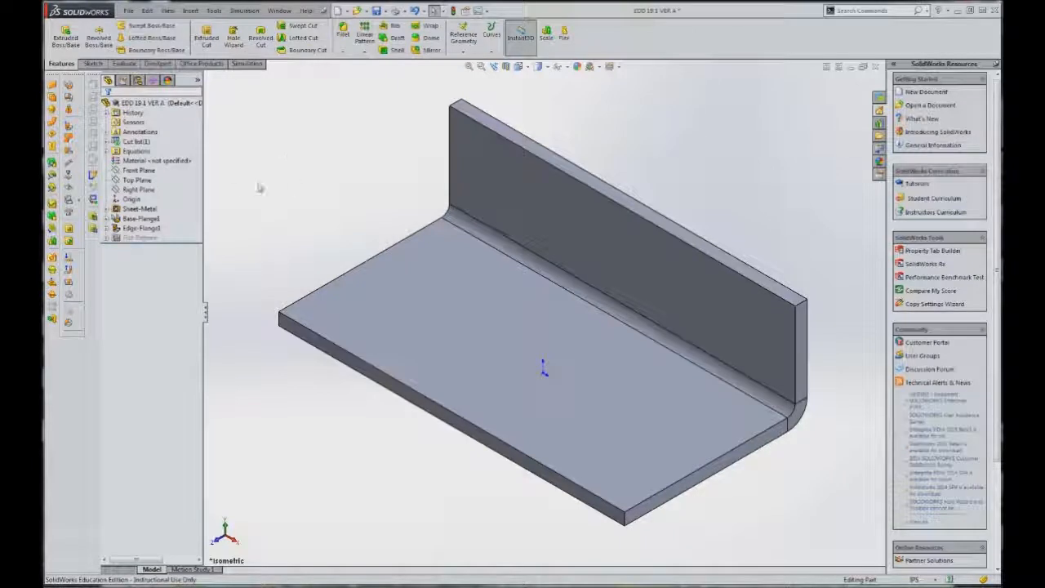
click(137, 170)
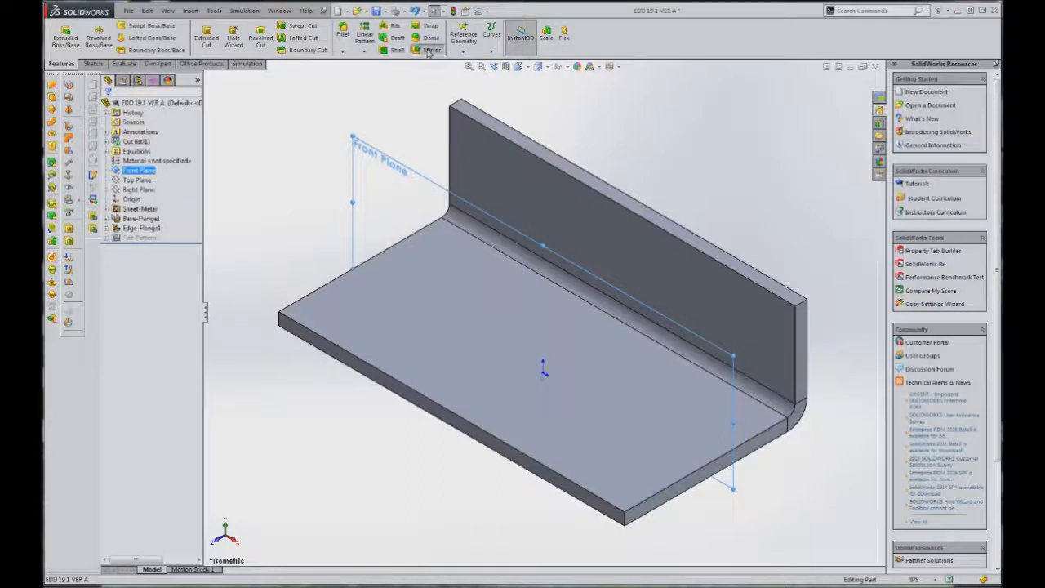
click(427, 50)
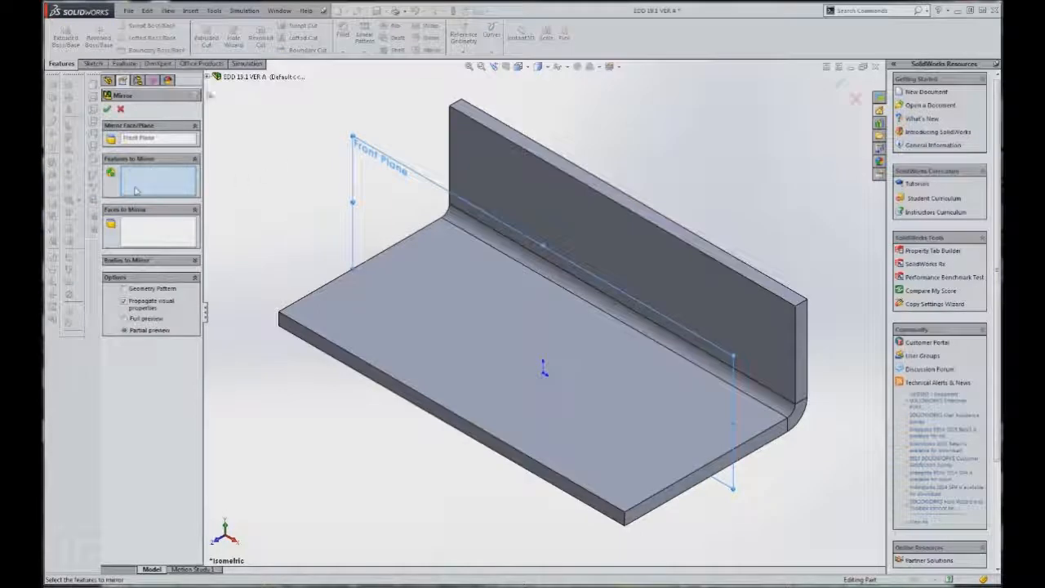
click(208, 76)
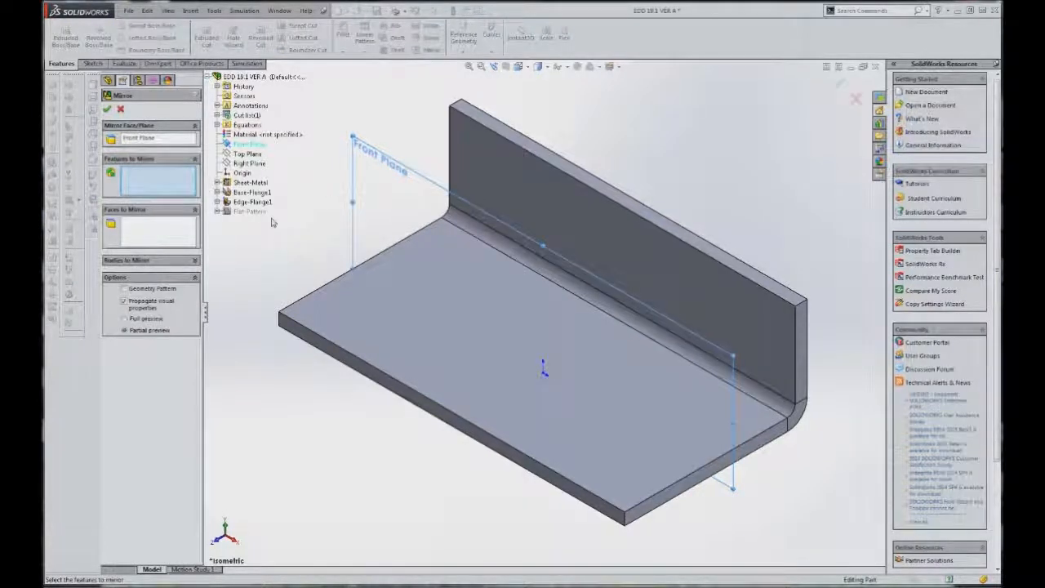
click(252, 202)
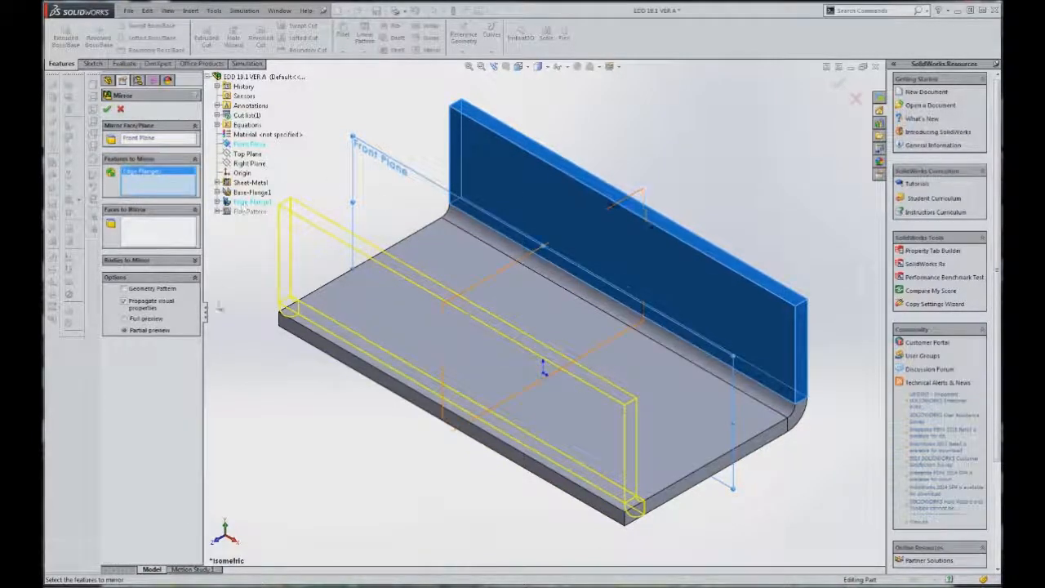
click(145, 320)
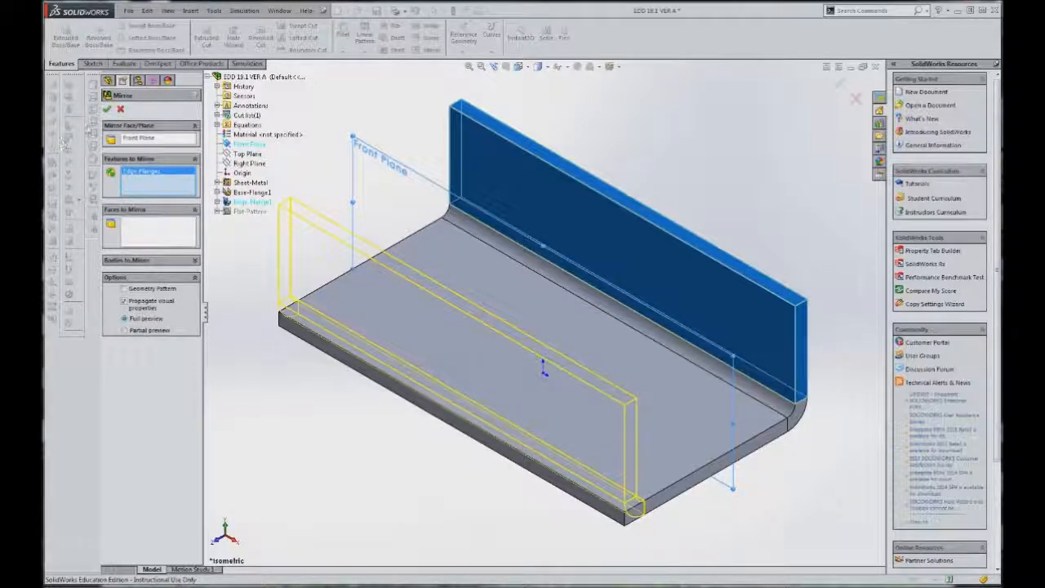
click(107, 108)
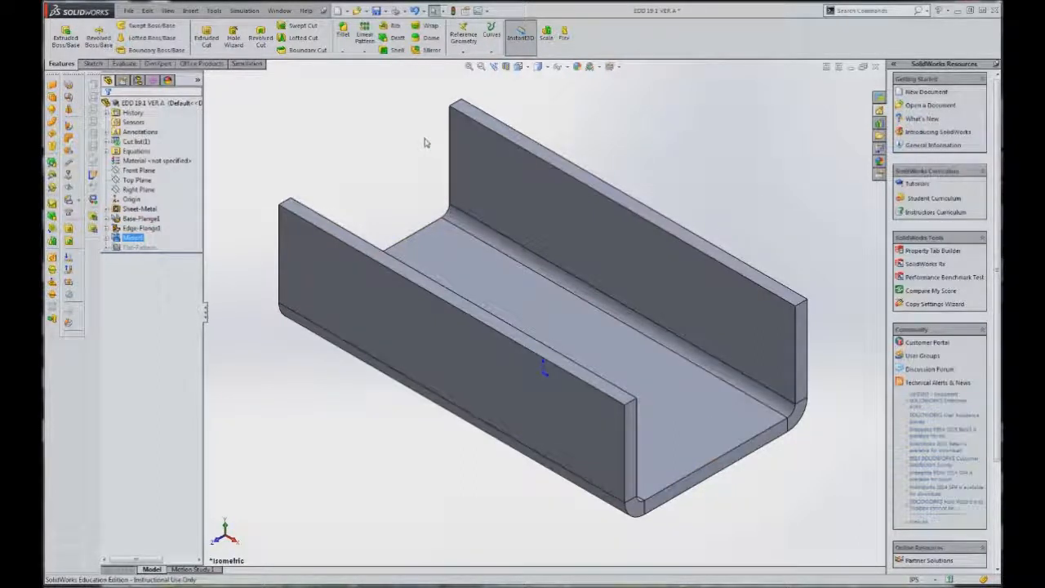
Show the bracket from the Top view and open the Windows Calculator over the model
click(522, 72)
click(532, 93)
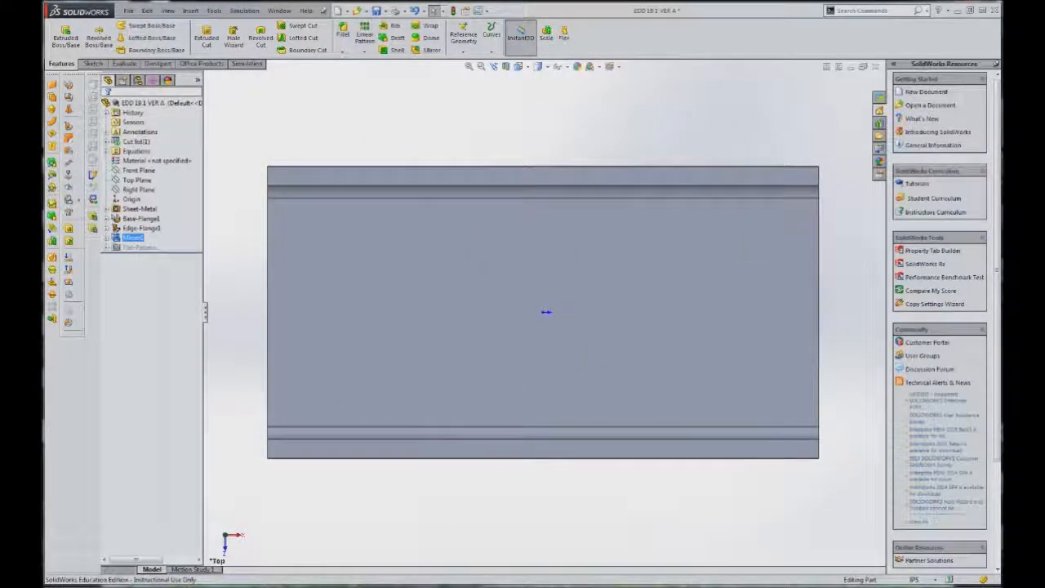
click(54, 585)
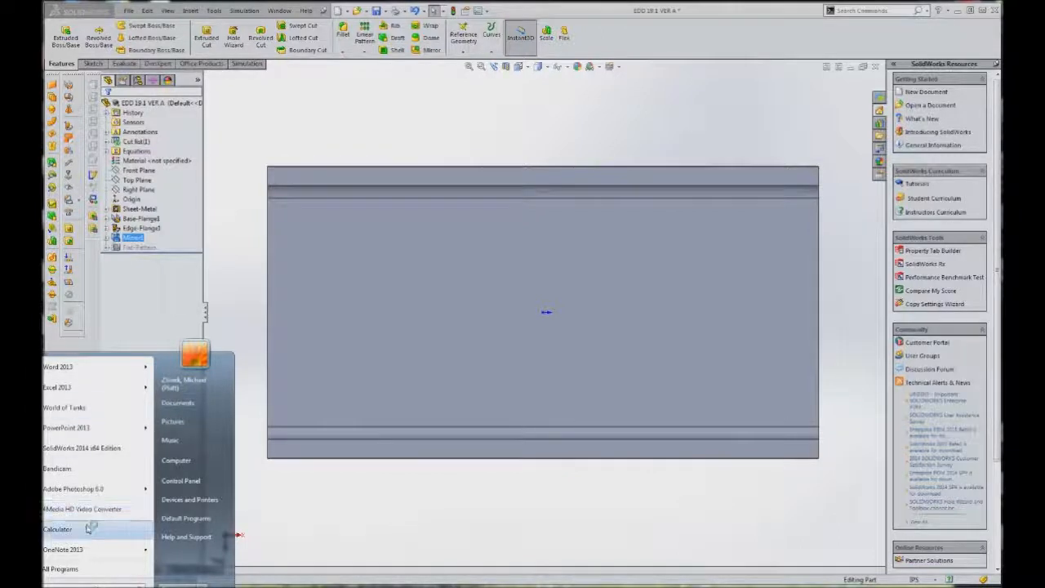
click(58, 529)
drag(164, 88, 517, 85)
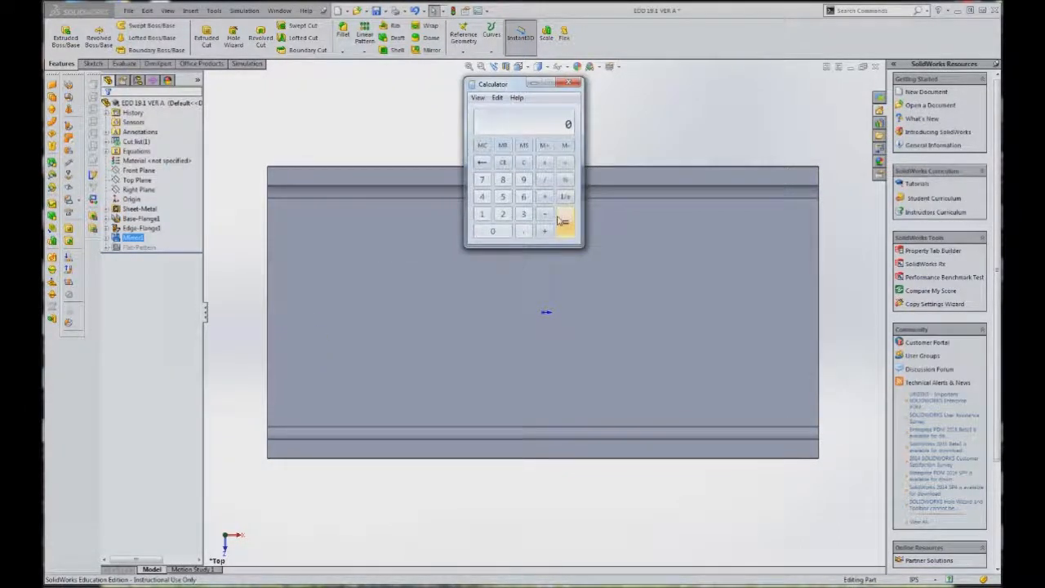
click(523, 231)
click(482, 197)
click(481, 214)
click(523, 197)
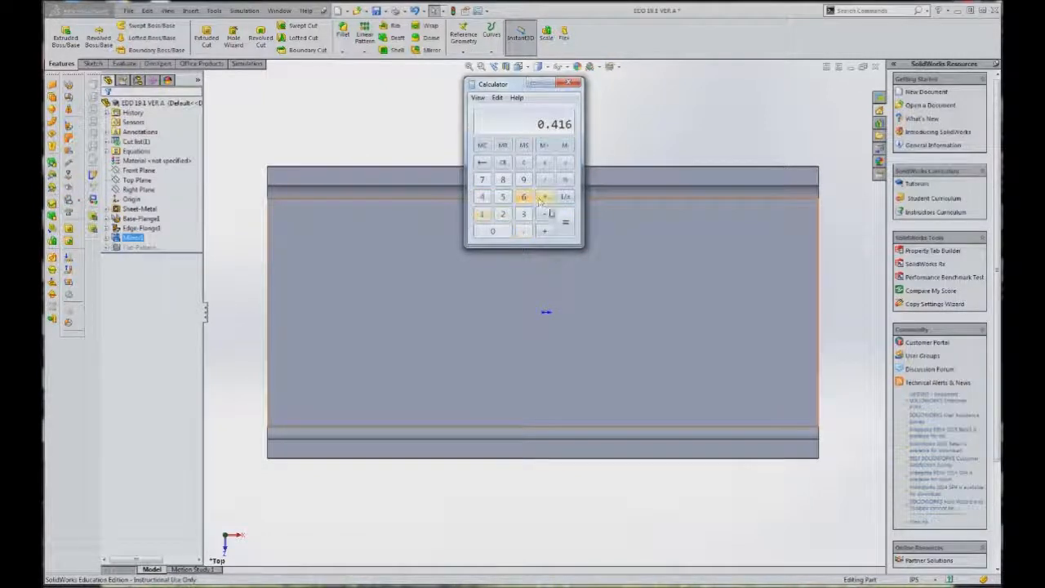
click(544, 179)
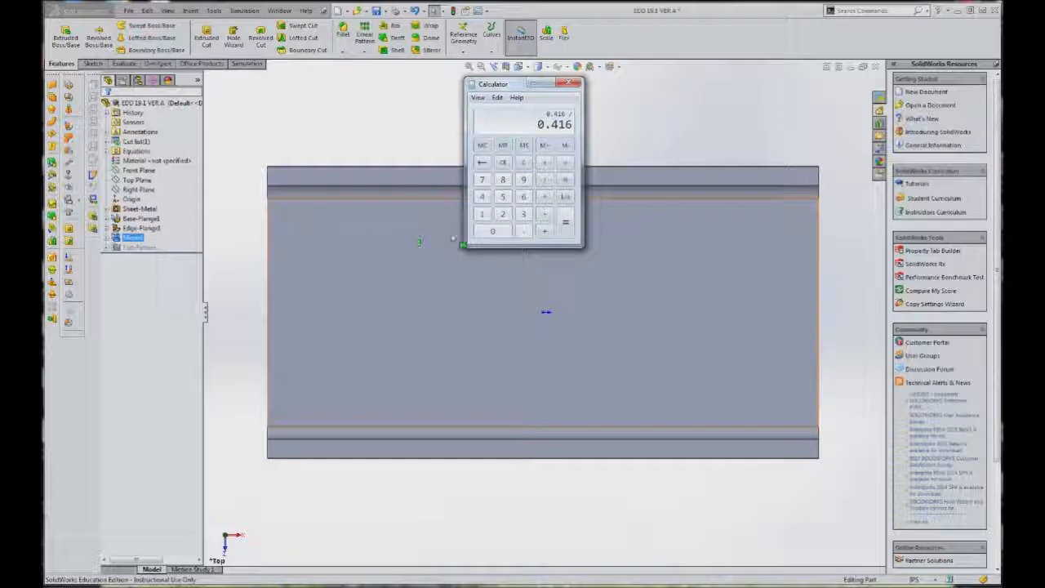
click(523, 231)
click(524, 214)
click(523, 180)
click(523, 197)
click(565, 223)
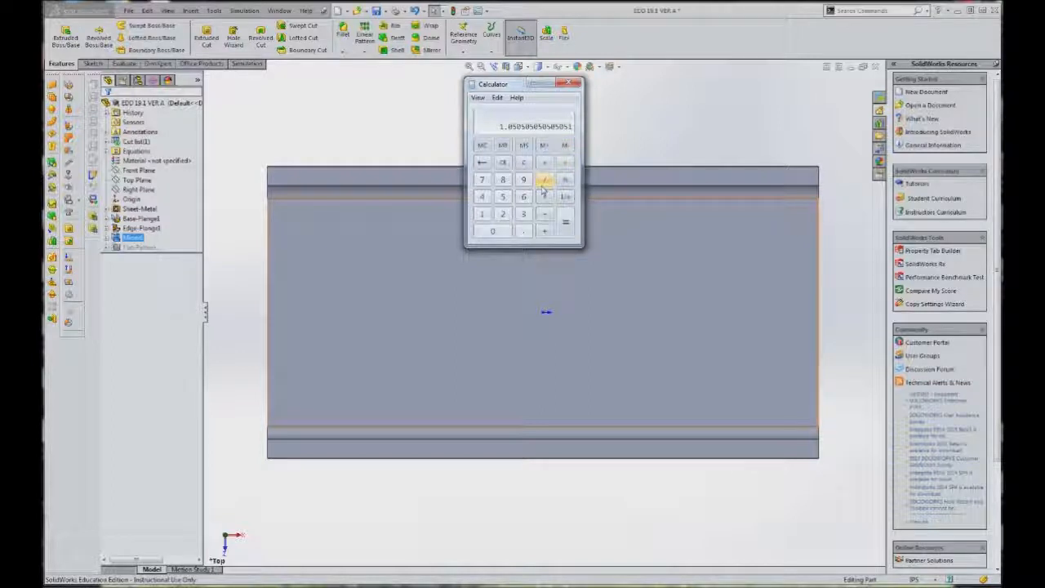
click(523, 167)
Calculate 0.416 minus 0.396 in the Calculator, correcting any mistyped digits
click(526, 232)
click(482, 196)
click(524, 178)
click(525, 197)
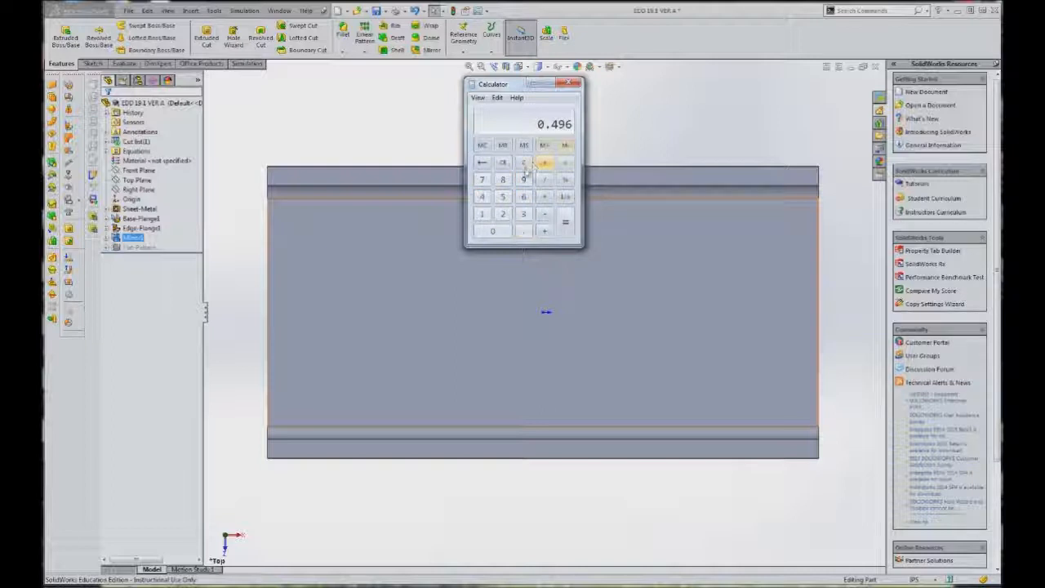
click(482, 163)
click(481, 162)
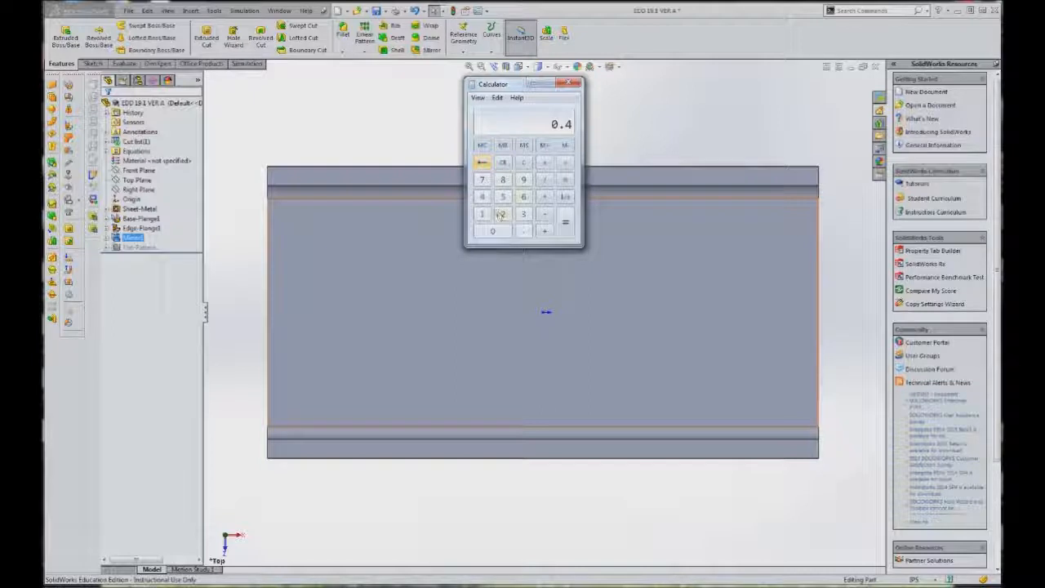
click(483, 215)
click(524, 197)
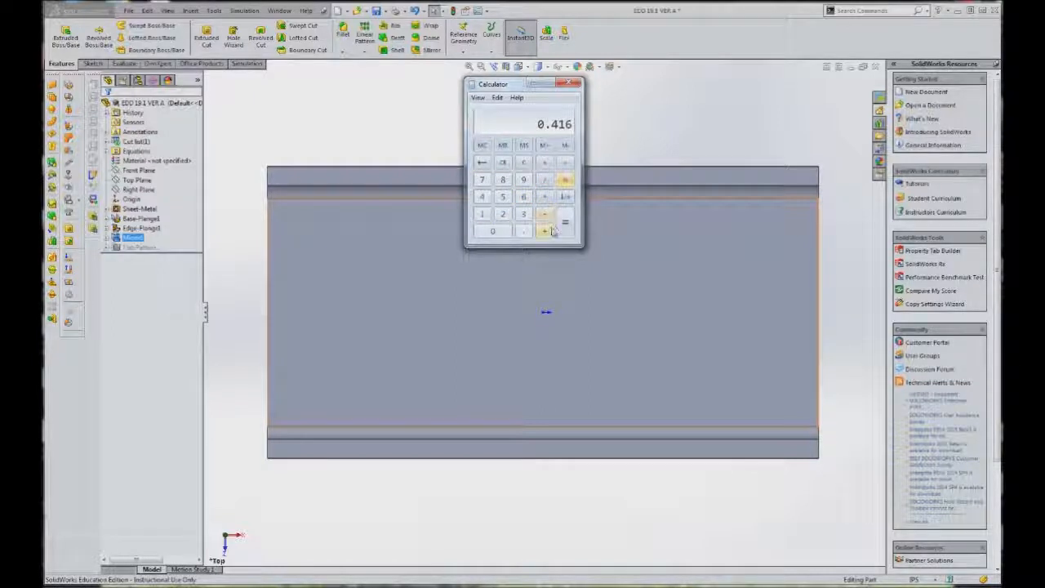
click(525, 234)
click(524, 214)
click(524, 180)
click(524, 197)
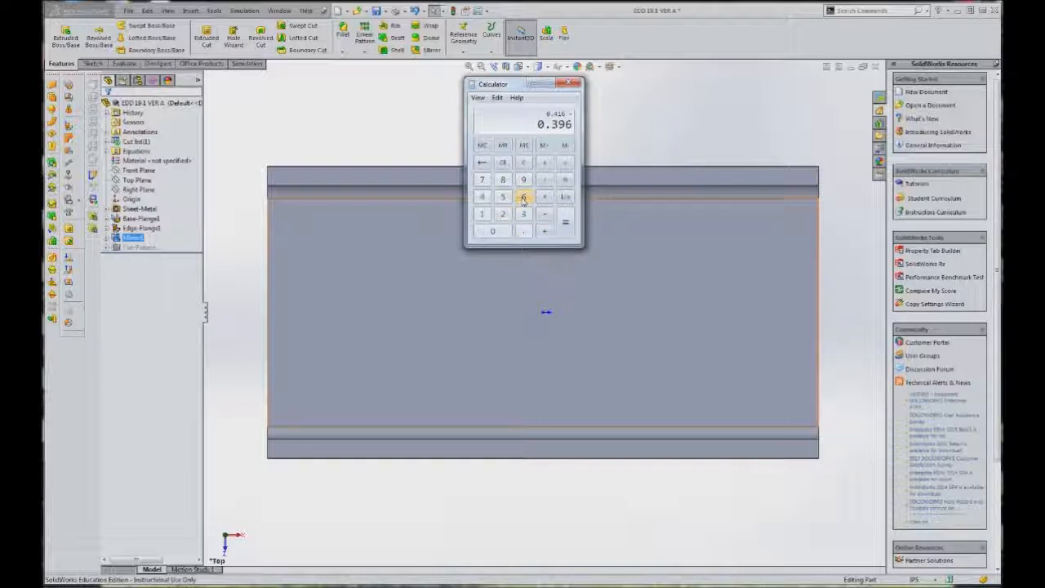
click(565, 223)
Halve the difference and add 0.396 to get the middle value between the two limits
click(545, 180)
click(504, 214)
click(566, 224)
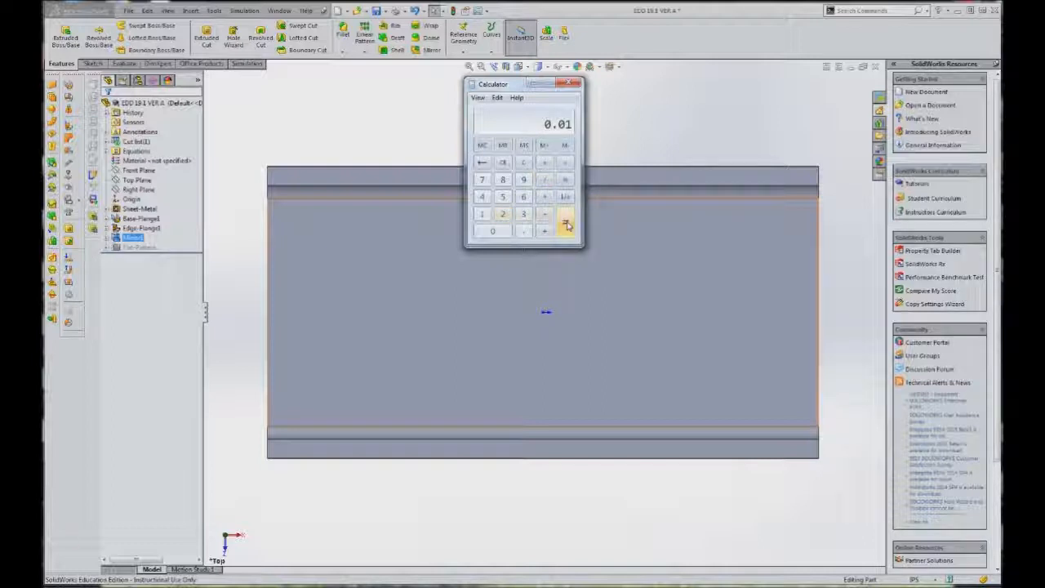
click(545, 233)
click(524, 232)
click(523, 214)
click(524, 180)
click(523, 197)
click(566, 225)
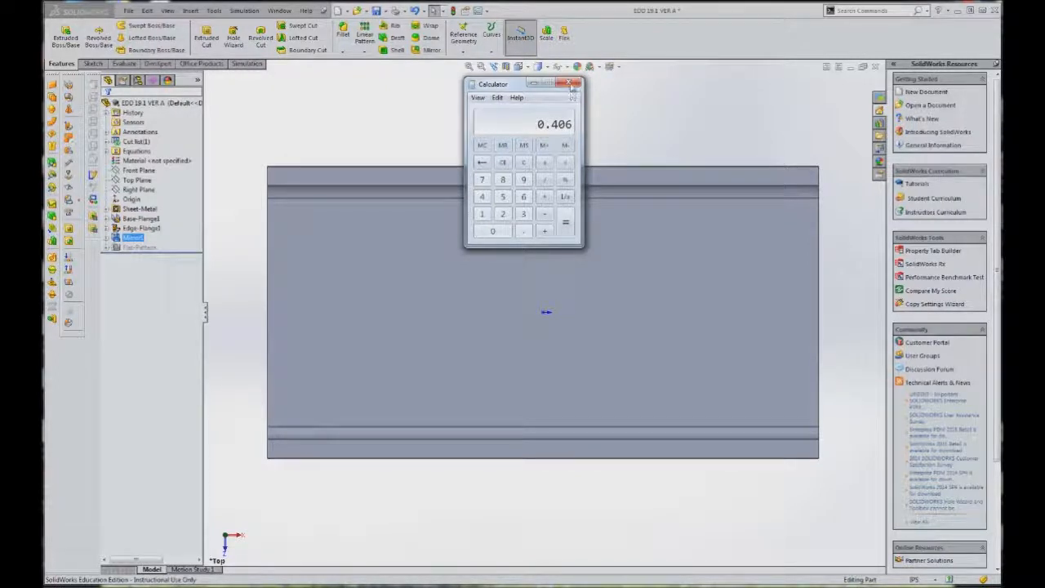
Close the Calculator and sketch a circle about 0.52 in in diameter on the base's inner face, about 1.82 in right of the origin
click(574, 83)
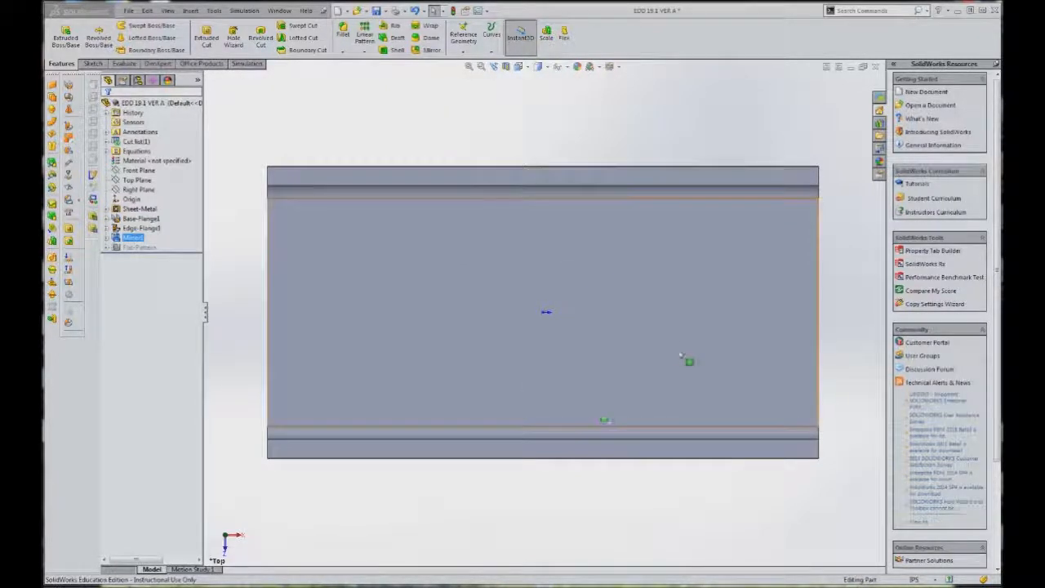
click(699, 290)
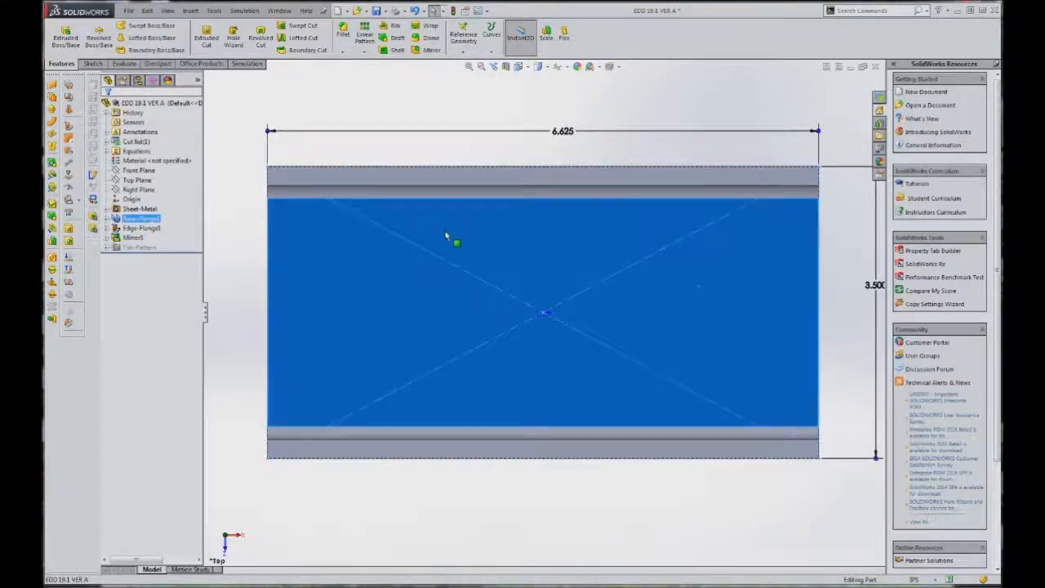
click(92, 64)
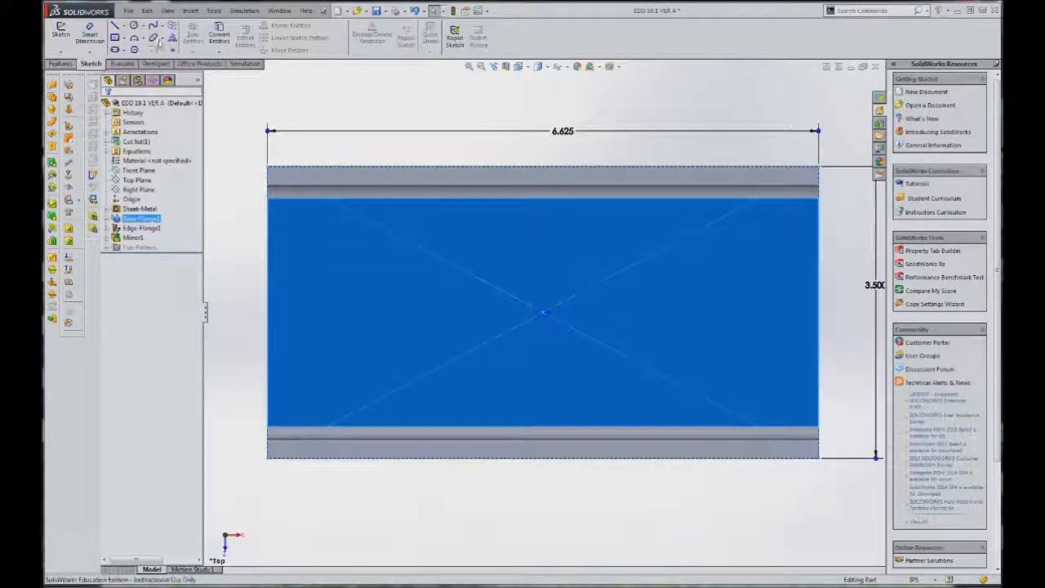
click(134, 26)
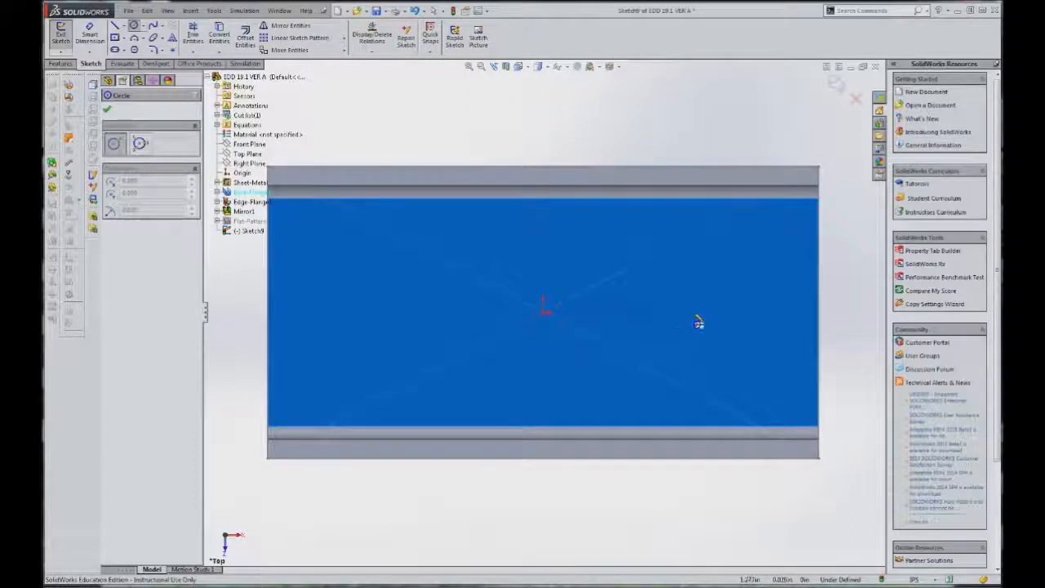
click(696, 312)
click(710, 327)
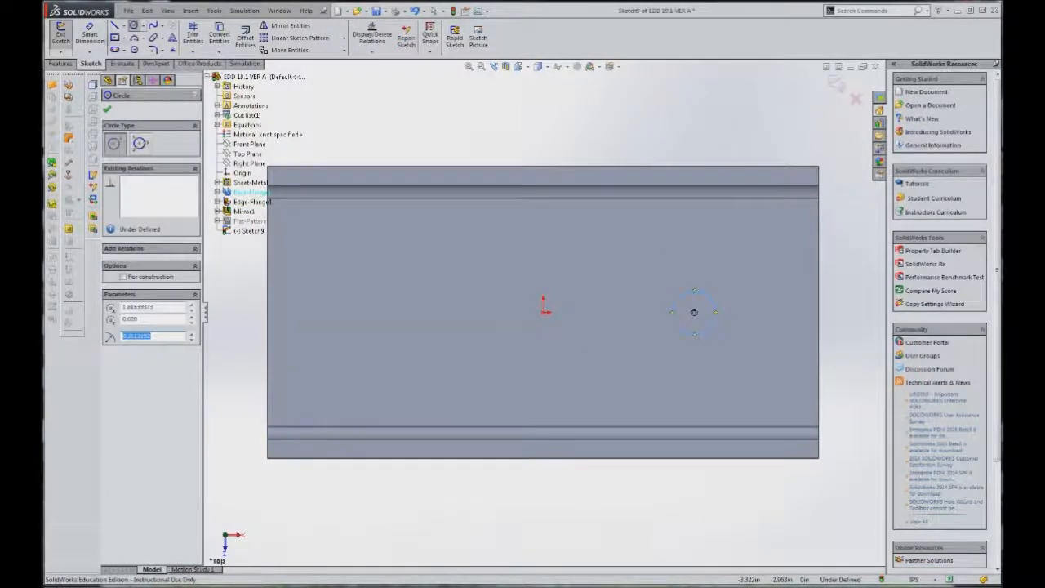
Dimension the sketched circle with a diameter of 0.406 in
click(90, 35)
click(685, 291)
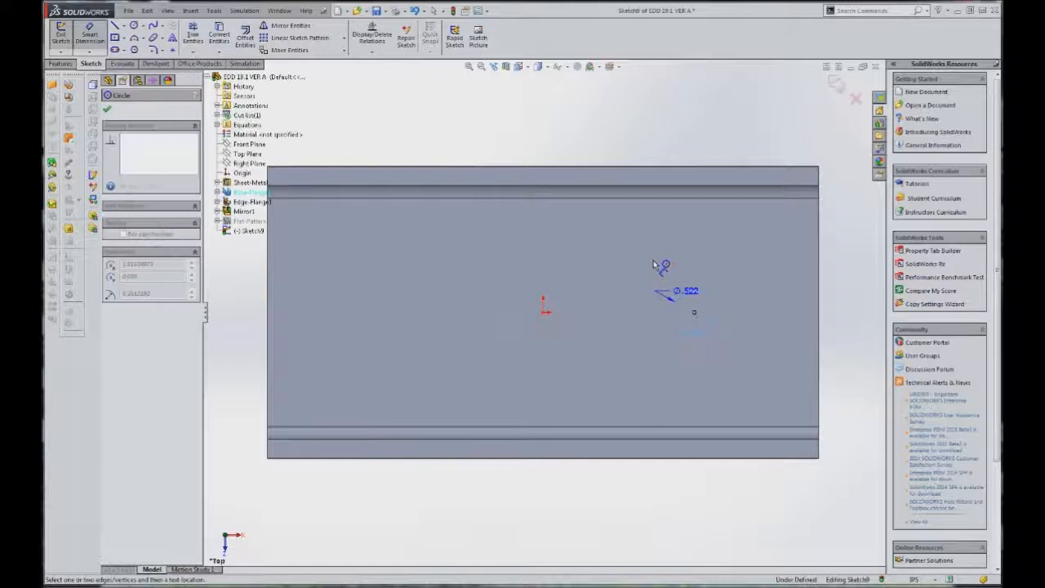
click(639, 249)
text(.406)
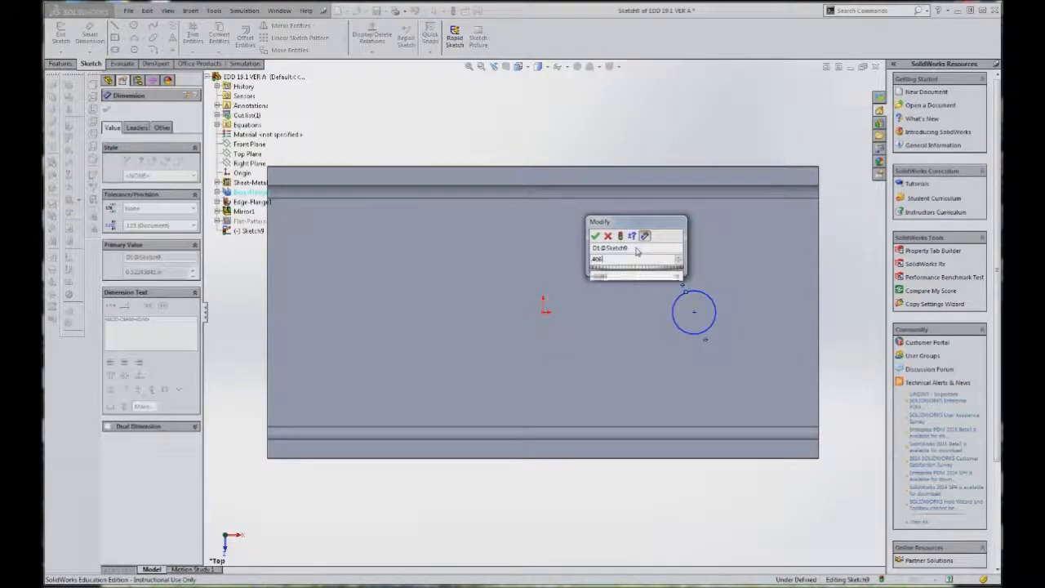
key(Return)
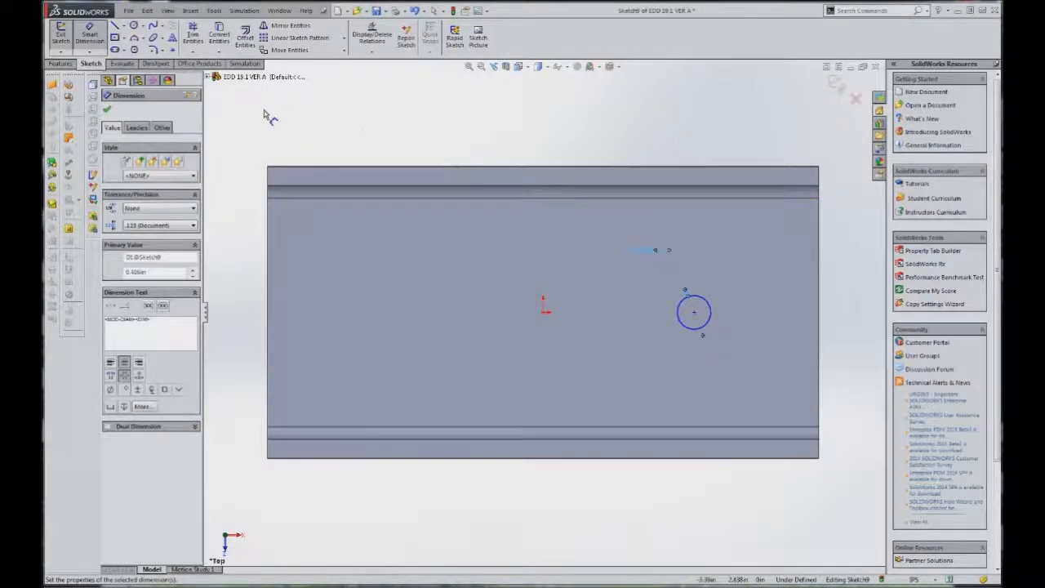
Draw a horizontal construction line from the origin to the circle's center
click(115, 25)
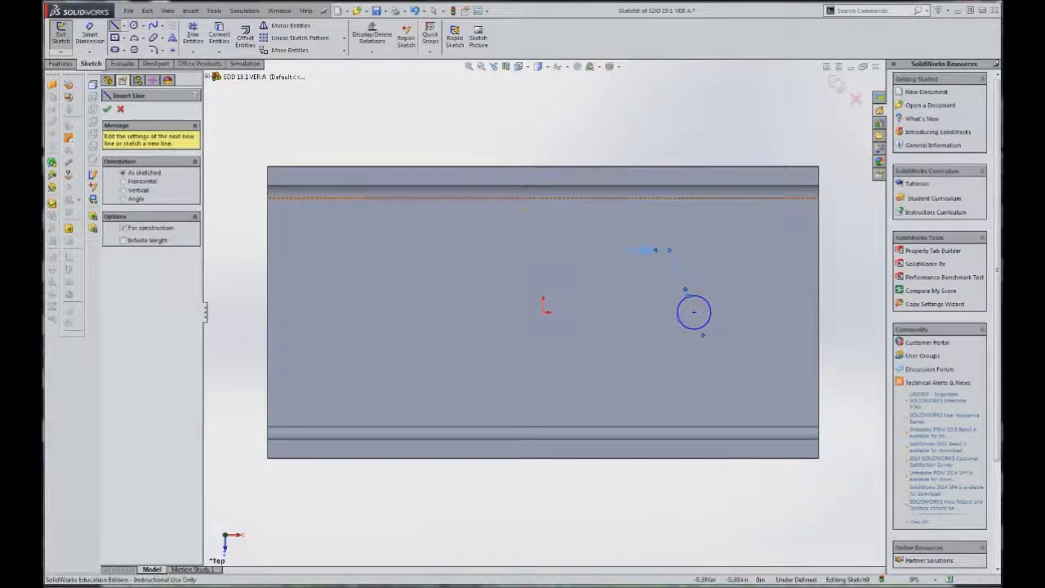
click(543, 310)
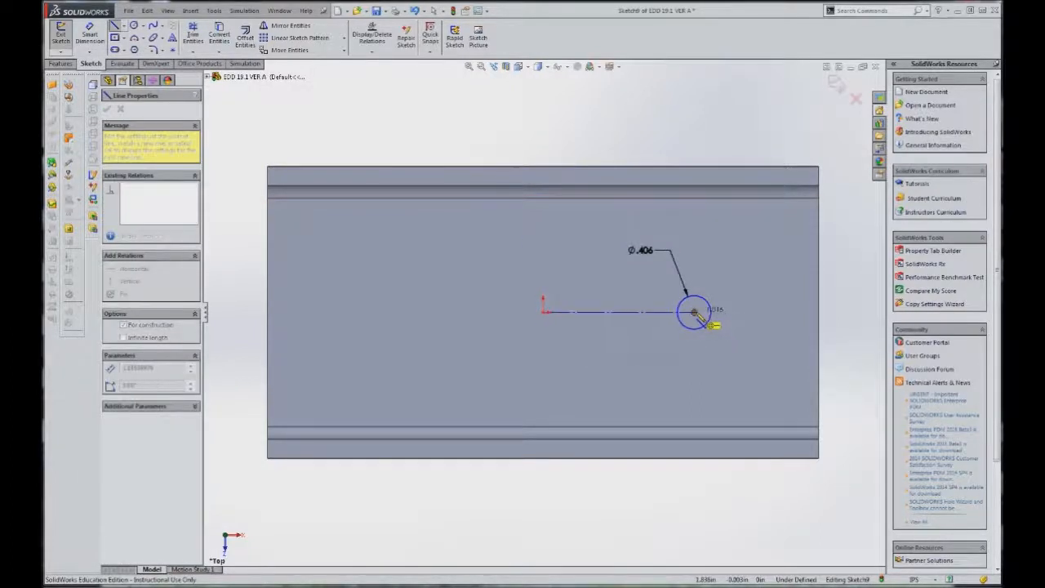
click(695, 312)
key(Escape)
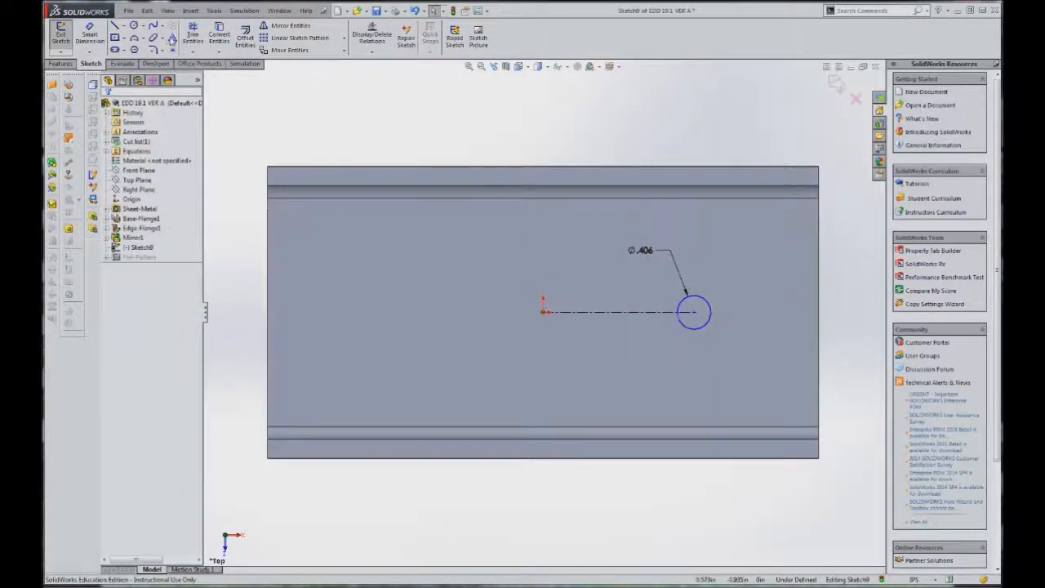
Dimension the construction line between the origin and the circle's center at 2.5 in
click(90, 35)
click(627, 312)
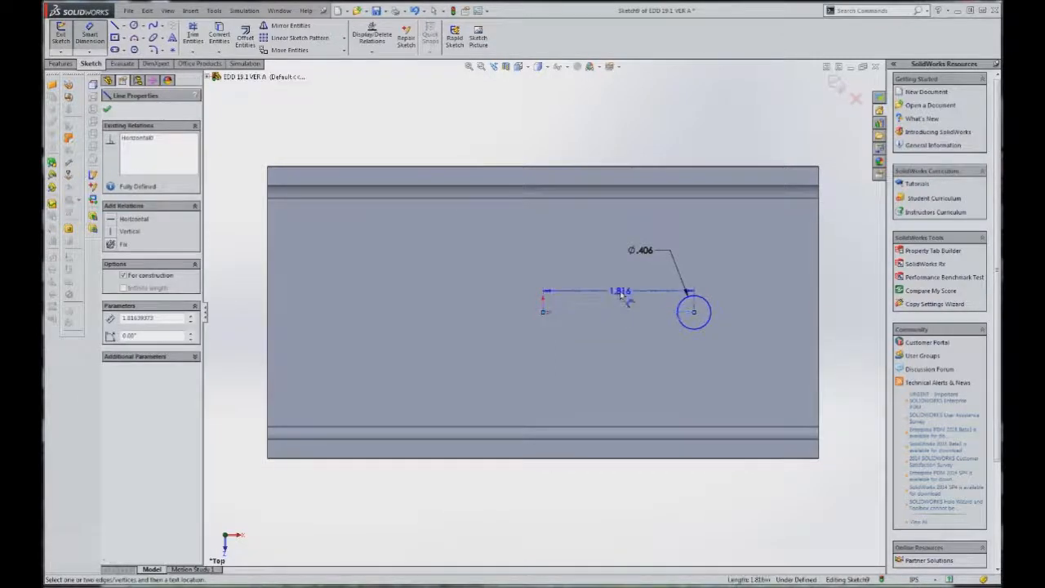
click(622, 291)
text(2.5)
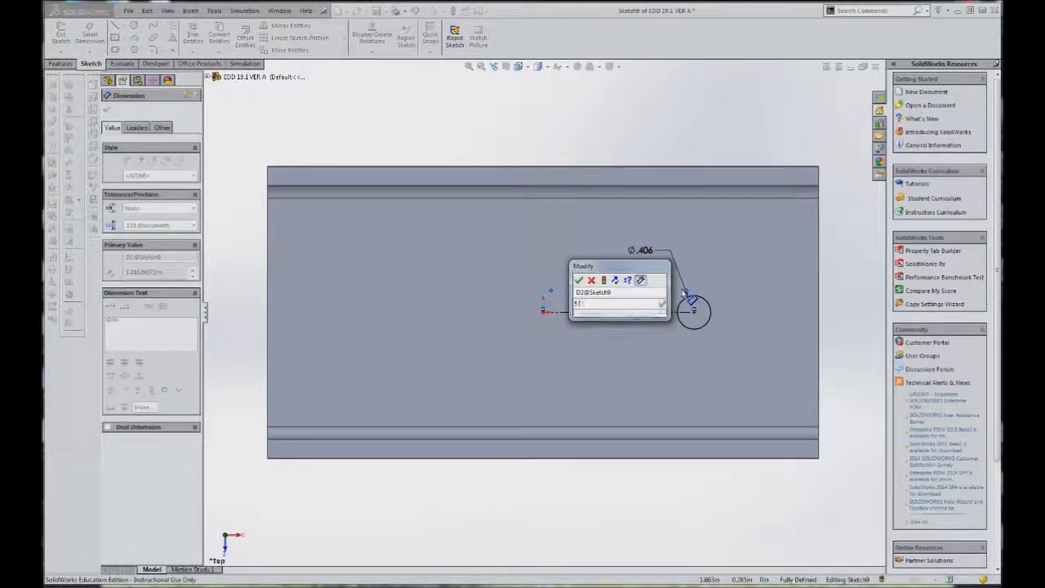
key(Return)
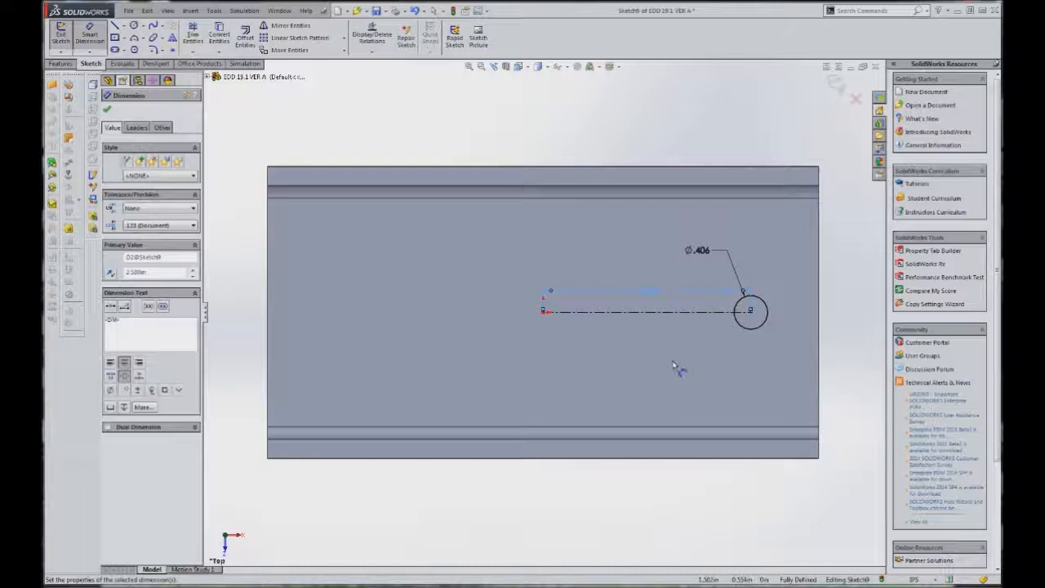
Cut the circle through the base with a blind Extruded Cut linked to the sheet thickness
key(ctrl+7)
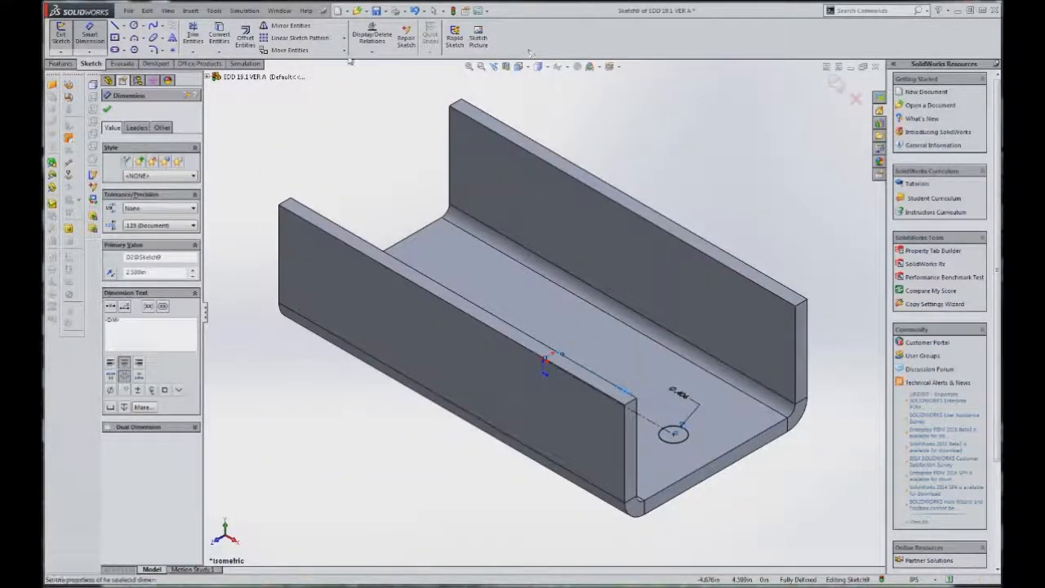
click(62, 64)
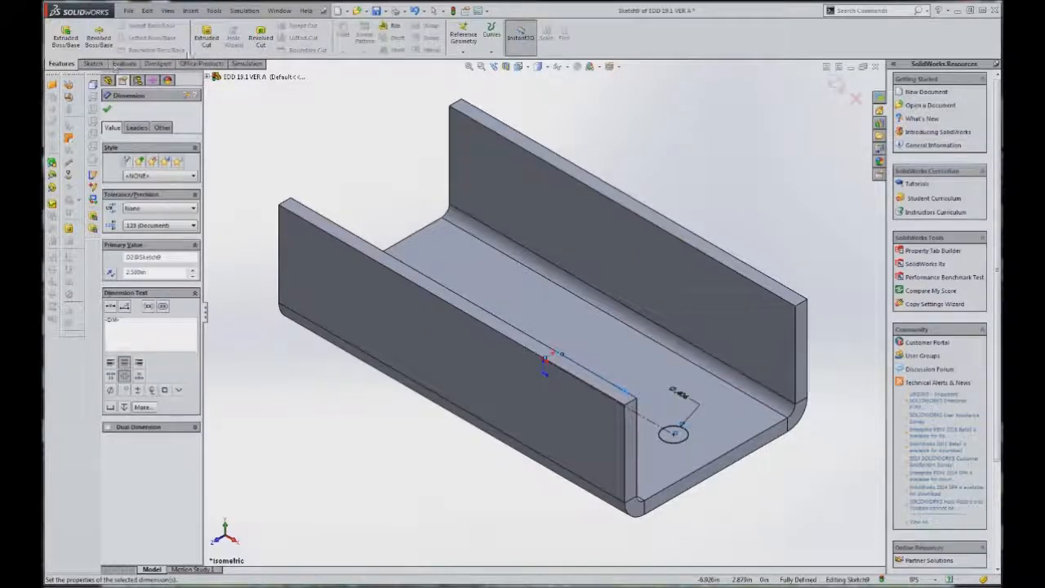
click(209, 38)
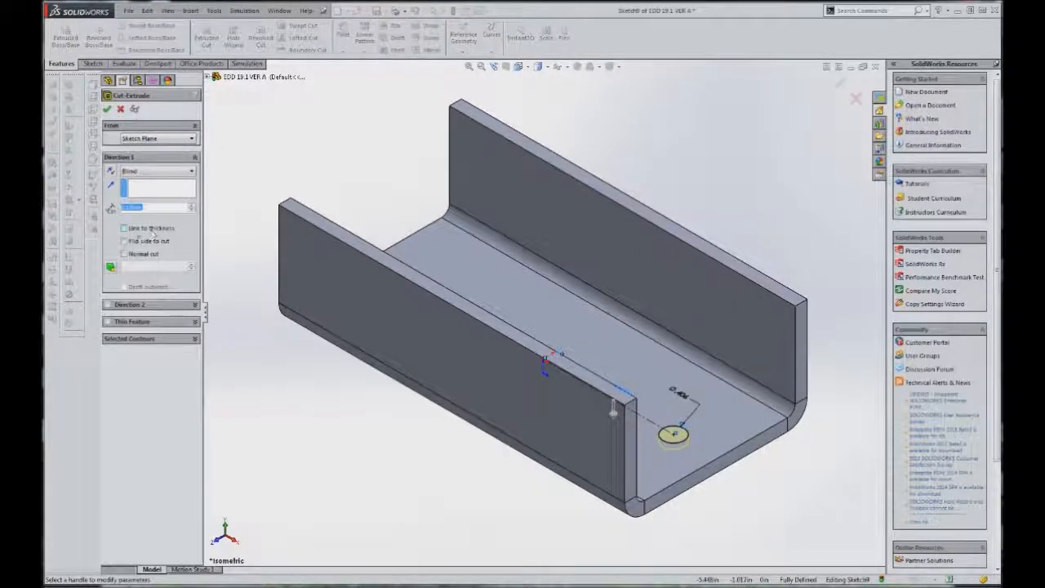
click(124, 229)
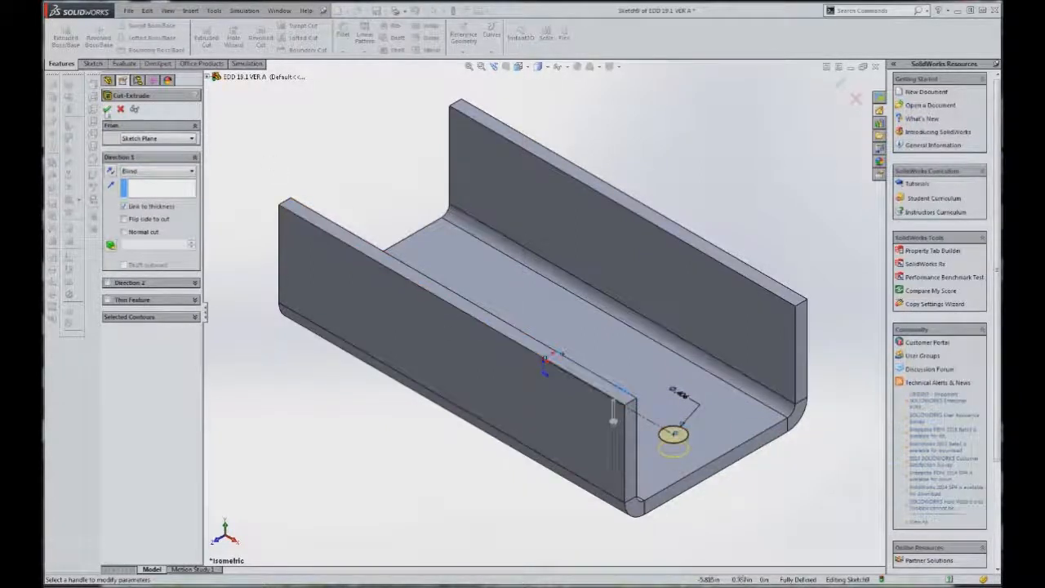
click(106, 109)
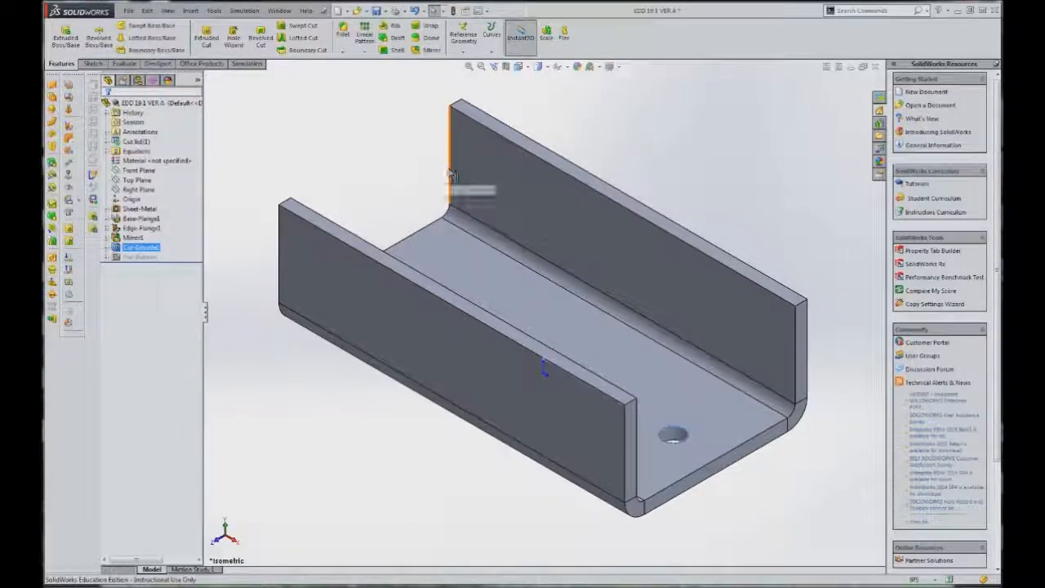
Mirror the hole cut about the Right Plane to add a matching hole at the other end of the base
click(397, 158)
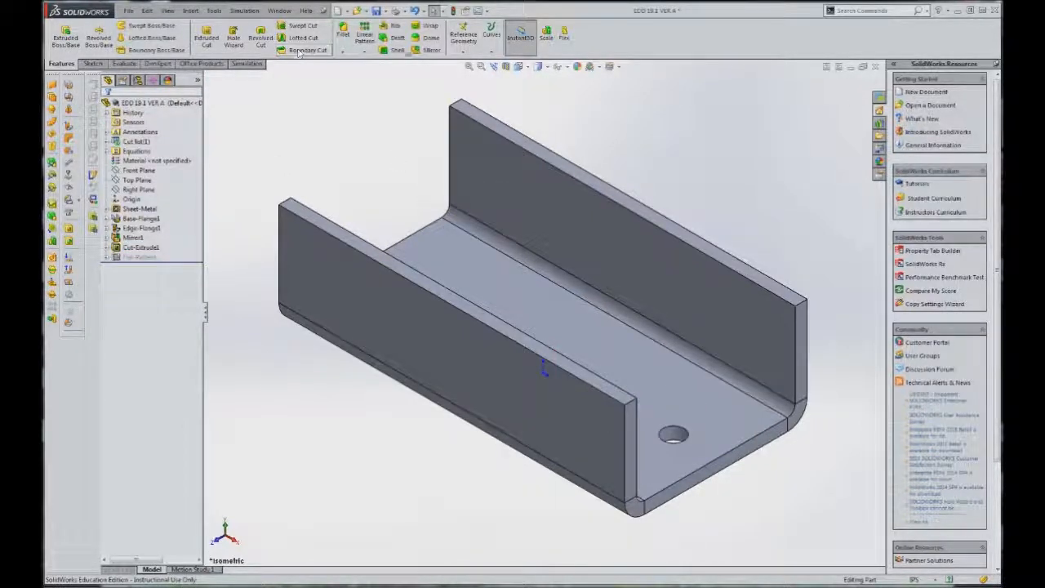
key(ctrl+5)
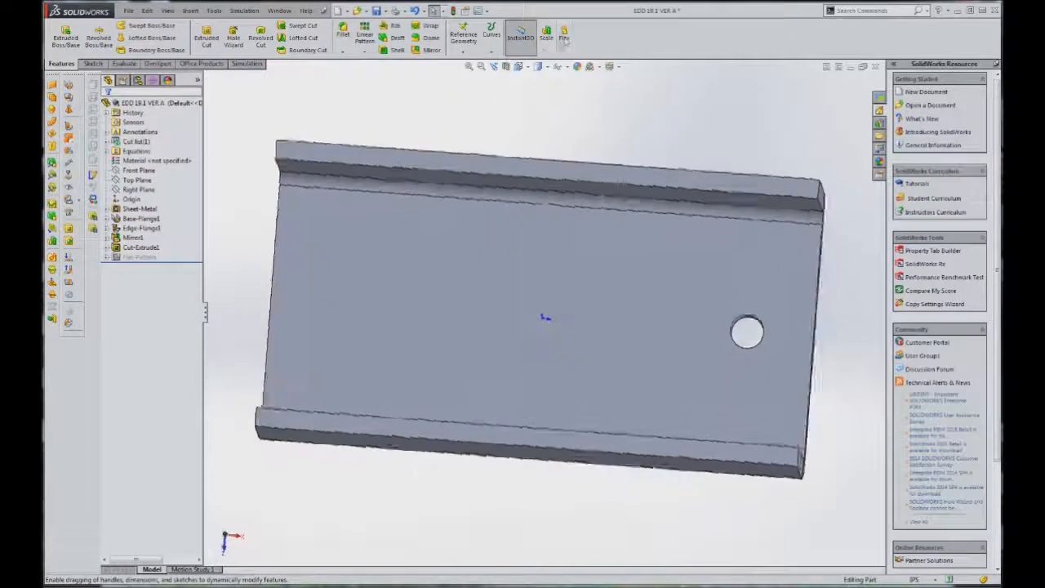
click(426, 50)
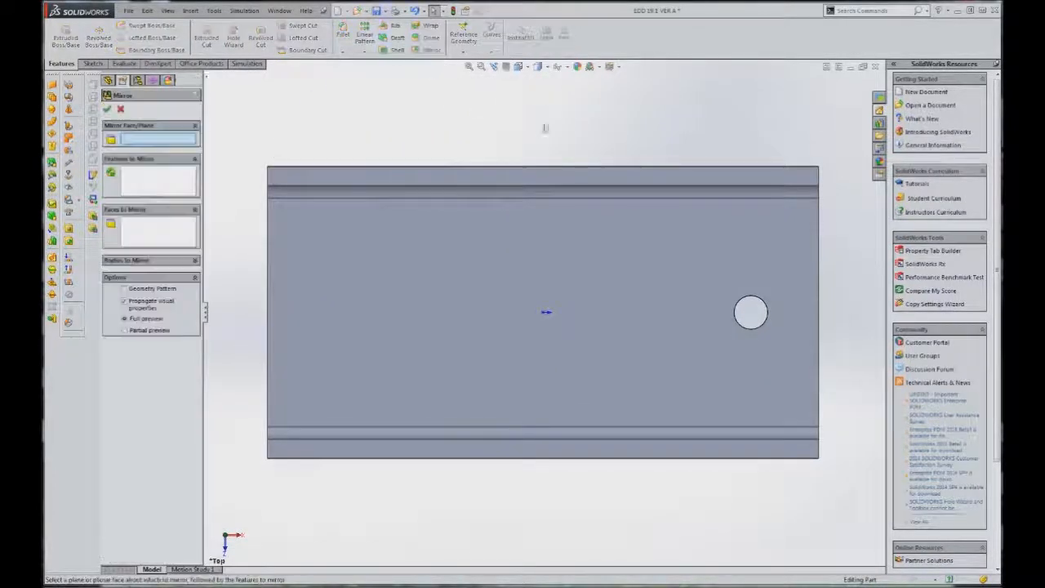
click(209, 78)
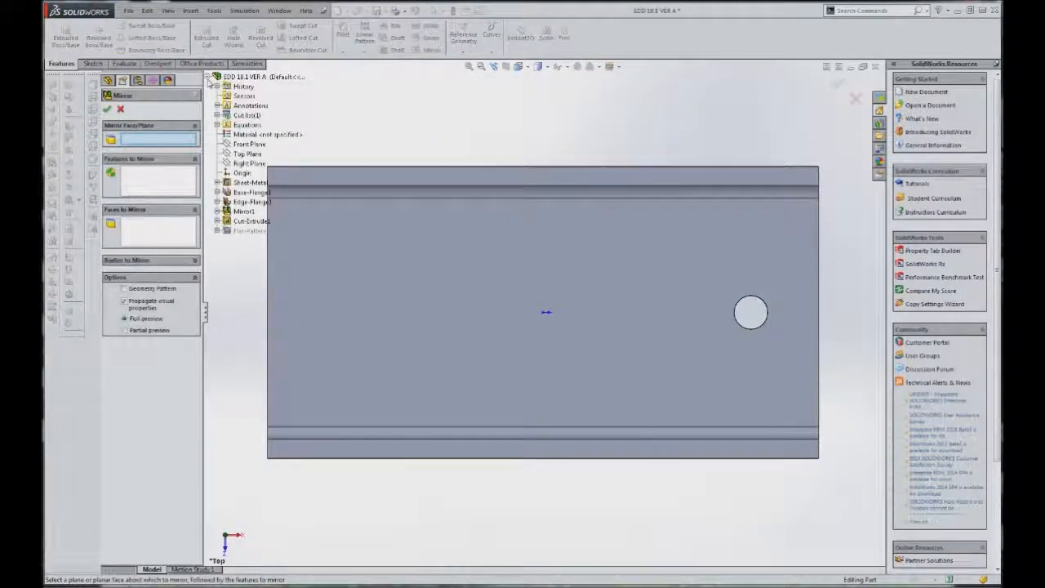
click(248, 164)
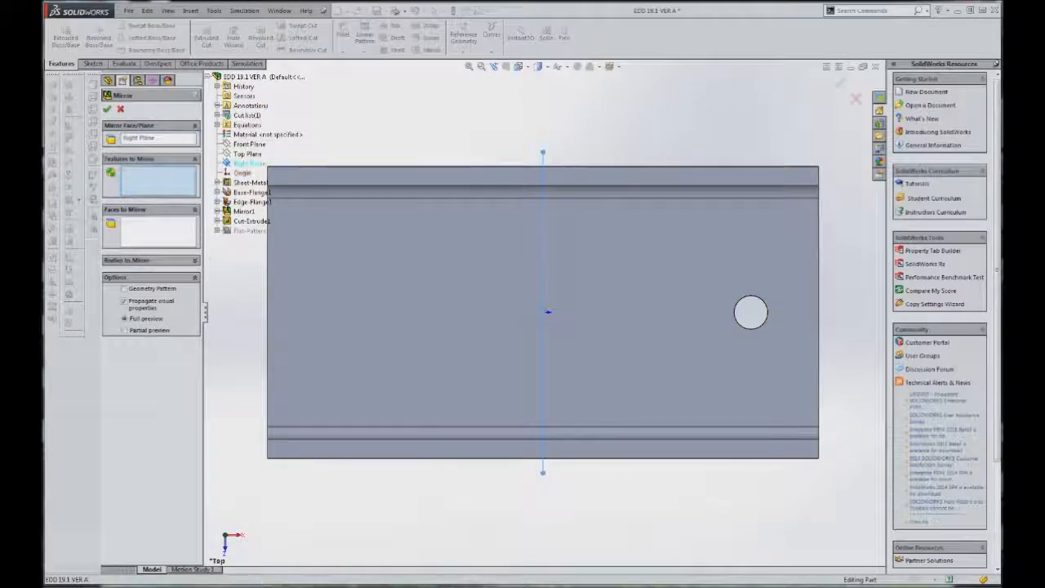
click(251, 222)
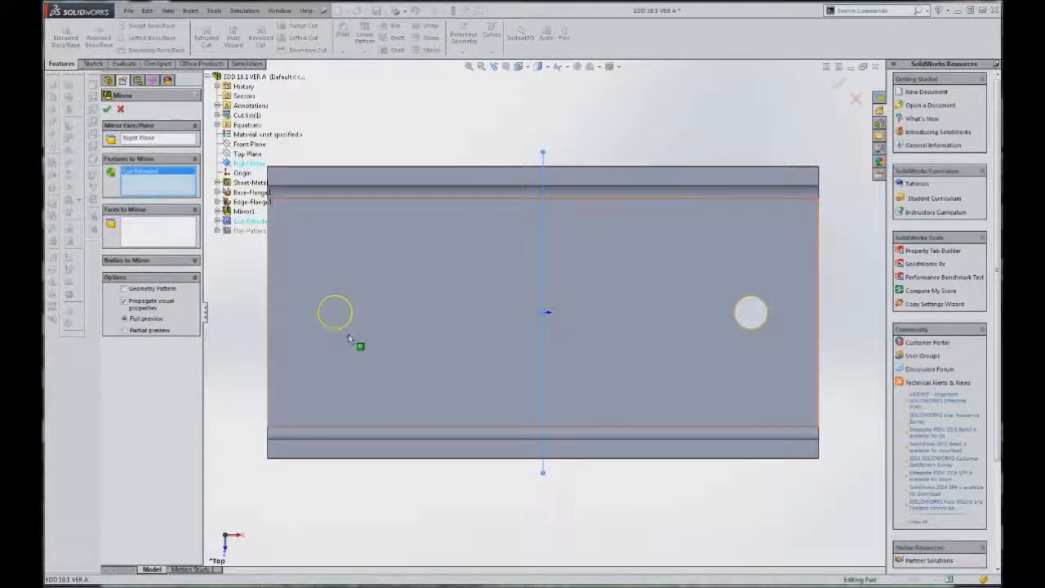
click(107, 109)
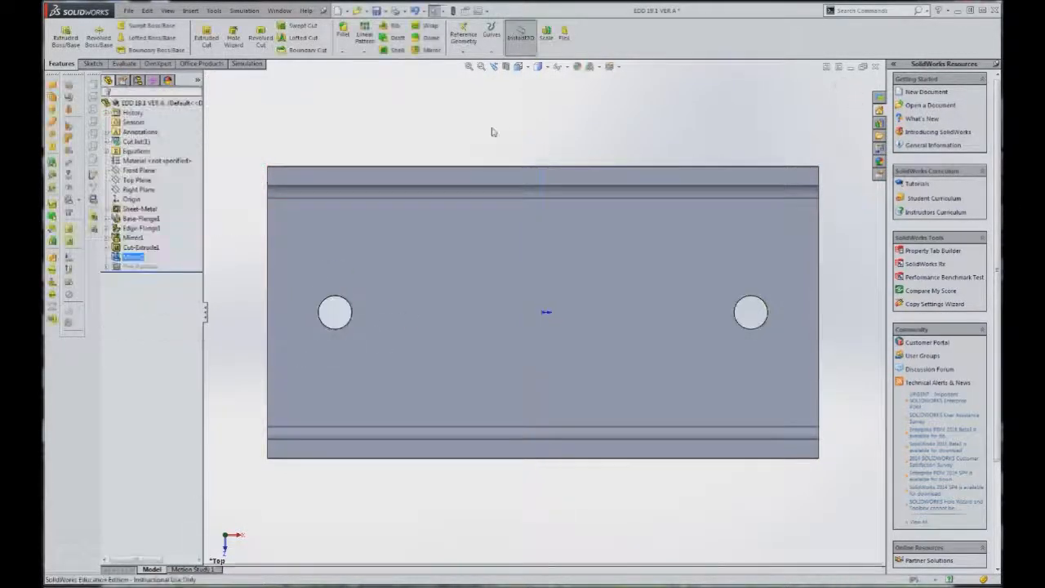
Save the bracket part with its two mounting holes
key(ctrl+7)
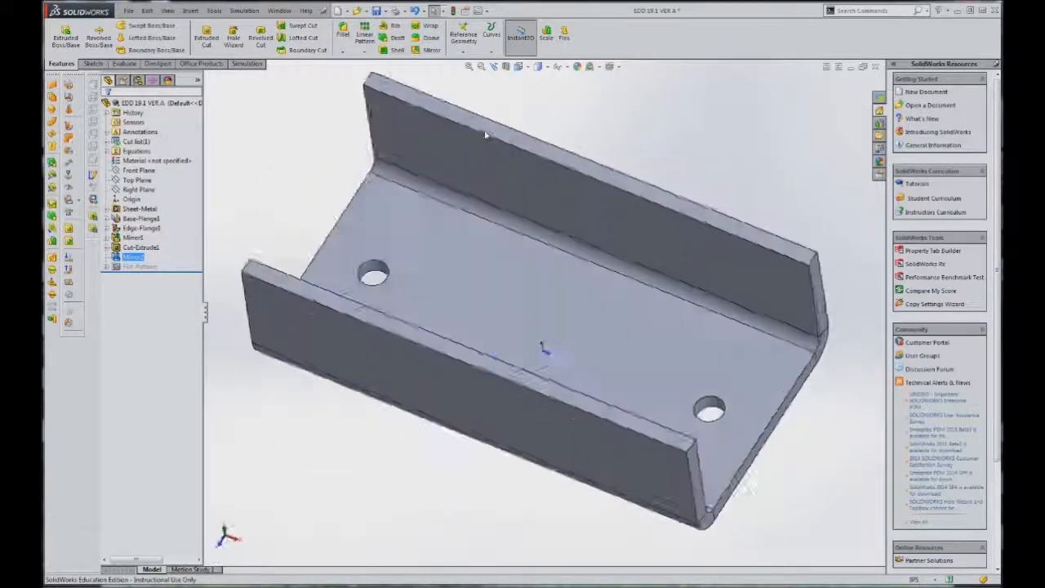
mouse_move(543, 369)
middle_down()
mouse_move(556, 350)
mouse_move(567, 354)
mouse_move(550, 362)
middle_up()
click(377, 10)
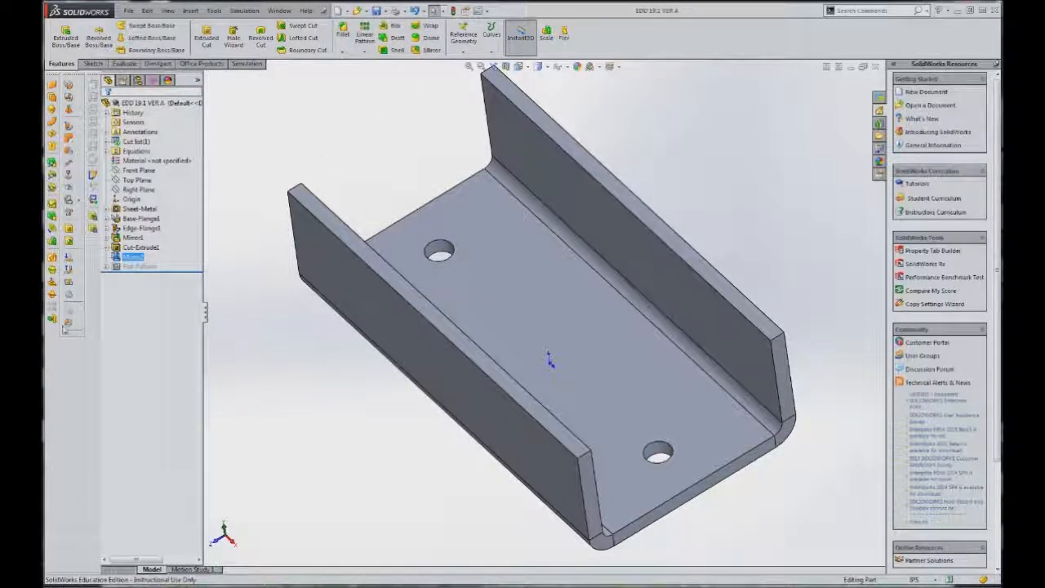
Unsuppress Flat-Pattern1 to unfold the bracket into its flat sheet
middle_drag(574, 346, 548, 367)
middle_drag(578, 281, 583, 352)
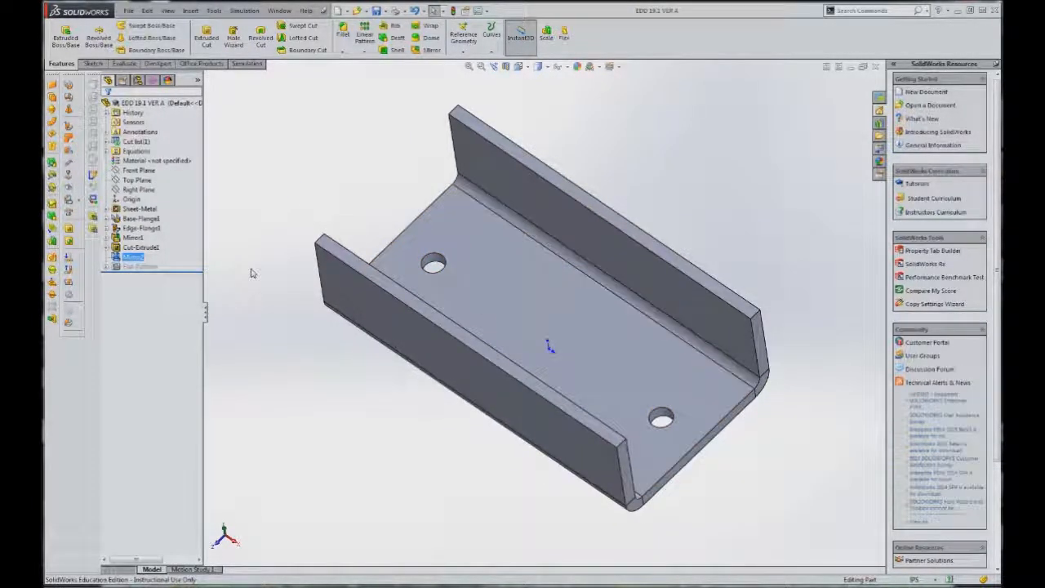
click(106, 268)
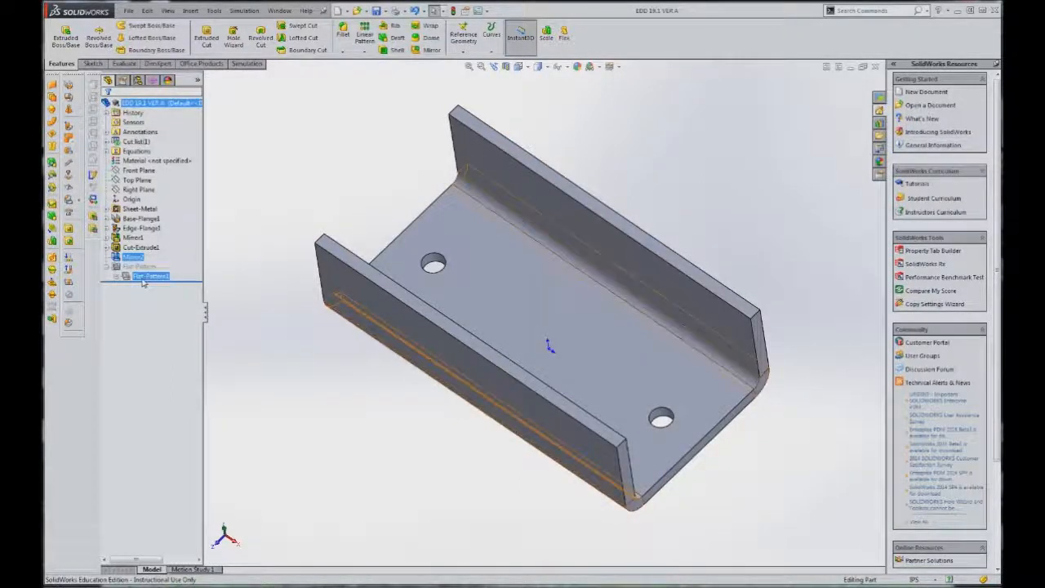
right_click(143, 282)
click(160, 250)
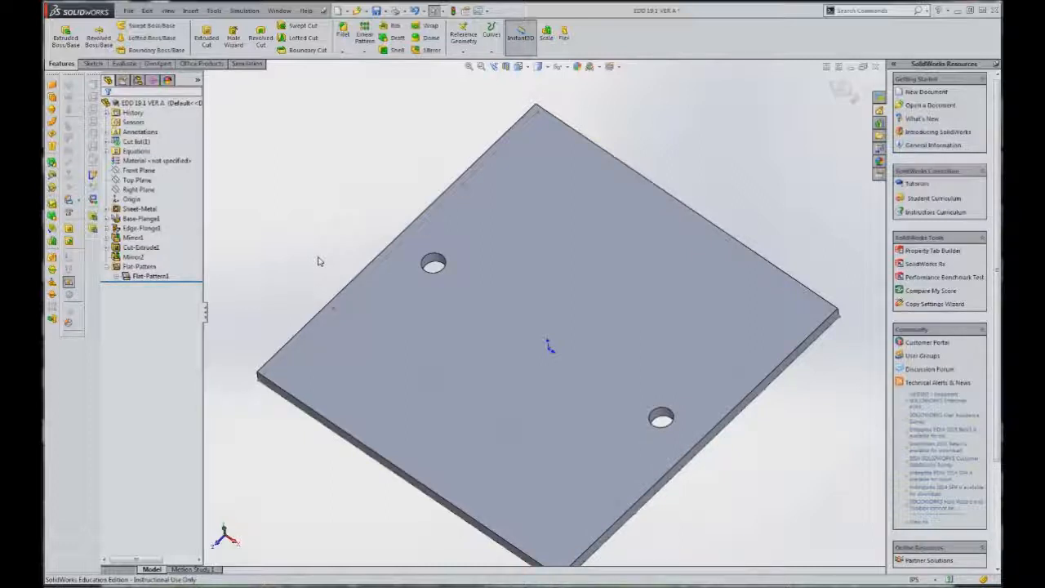
click(151, 277)
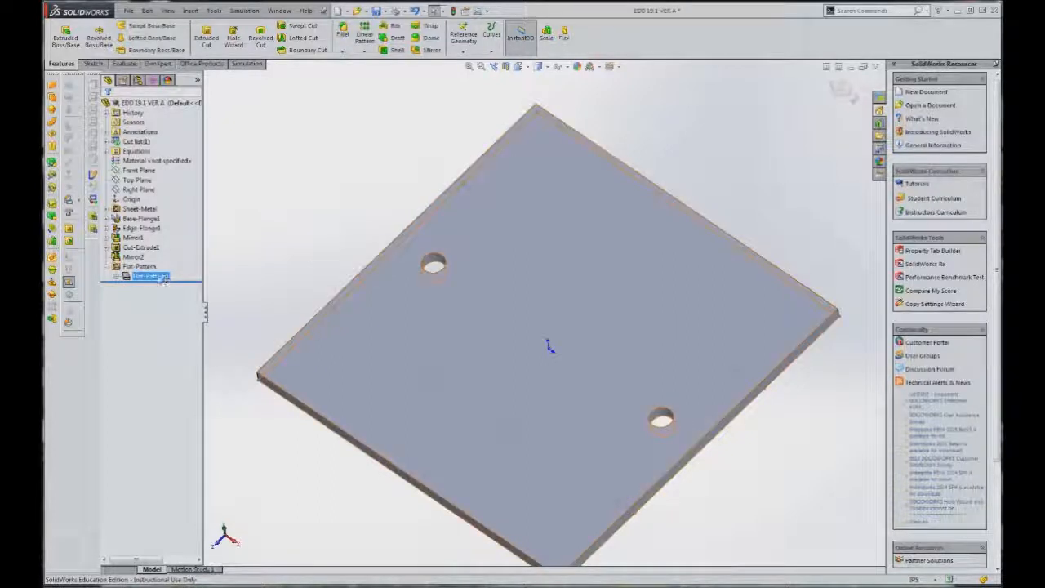
key(Escape)
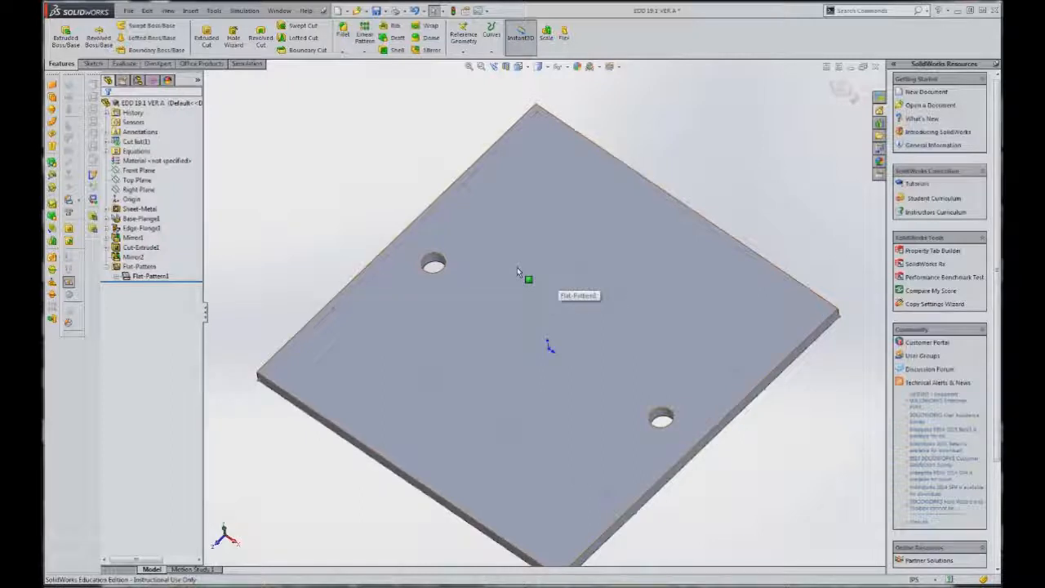
click(151, 277)
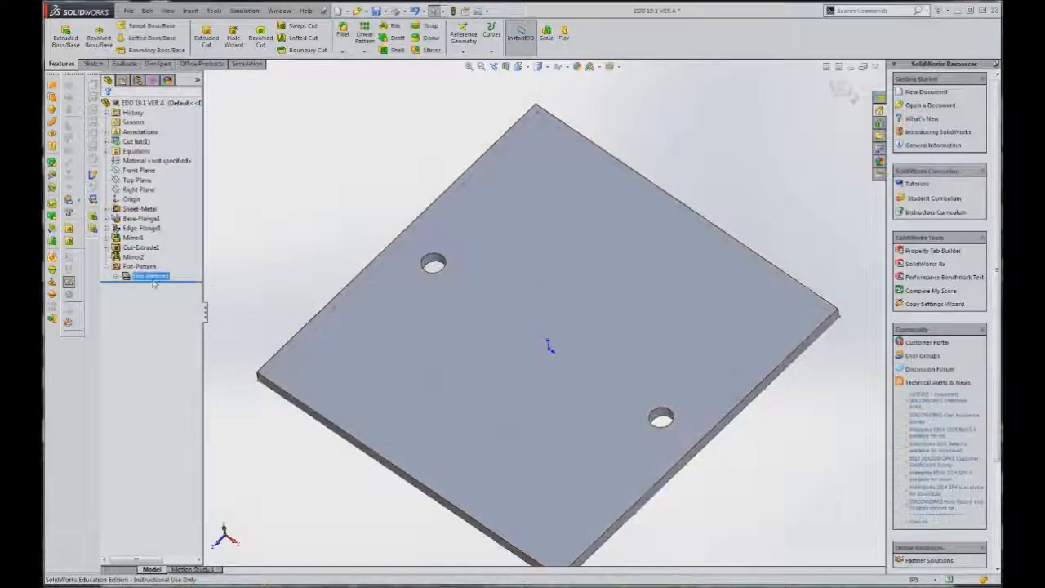
key(Escape)
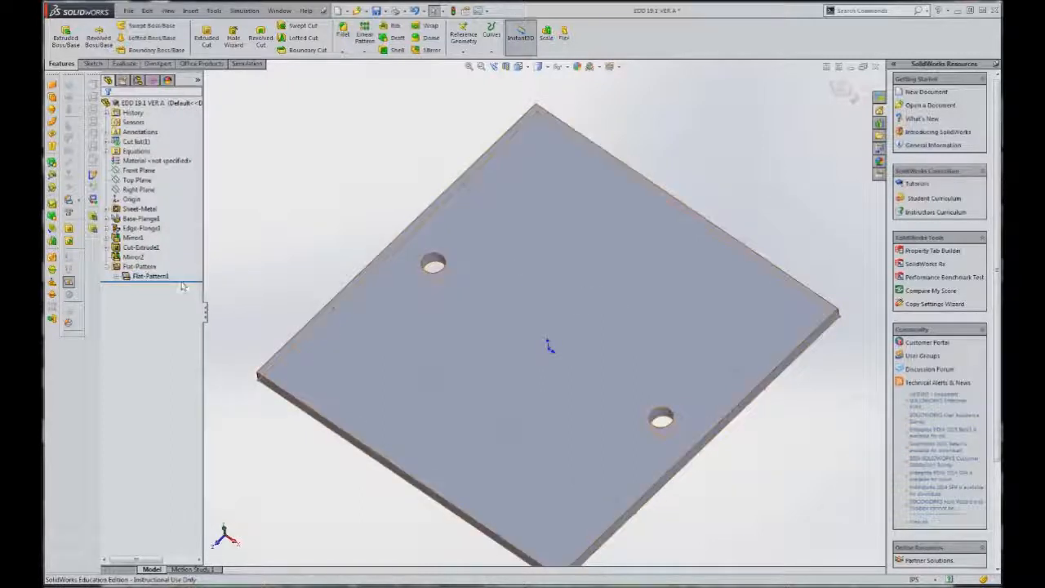
Suppress Flat-Pattern1 to fold the bracket back into its formed shape, and save the part
click(147, 278)
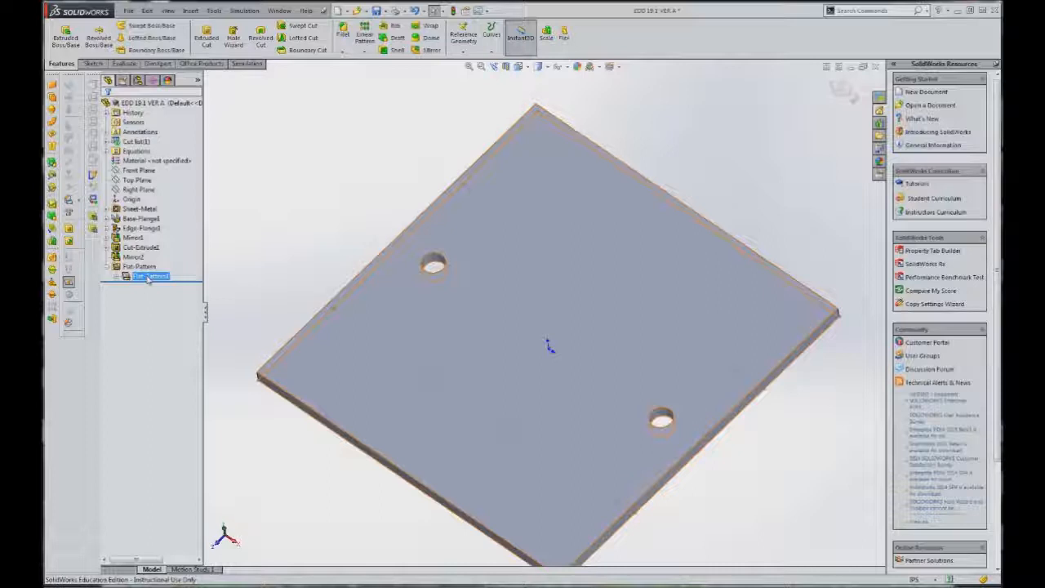
click(135, 258)
click(152, 277)
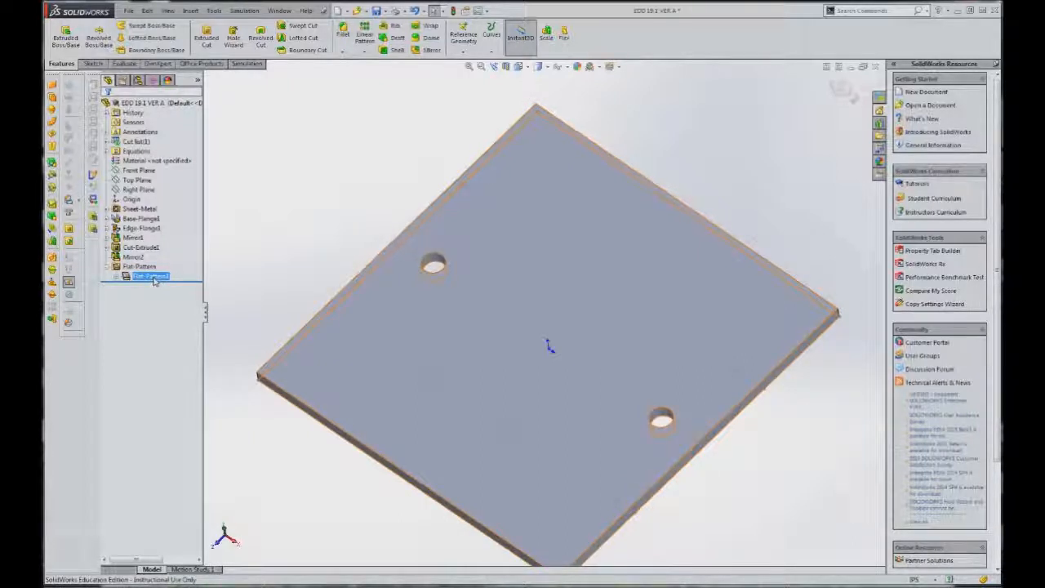
right_click(159, 280)
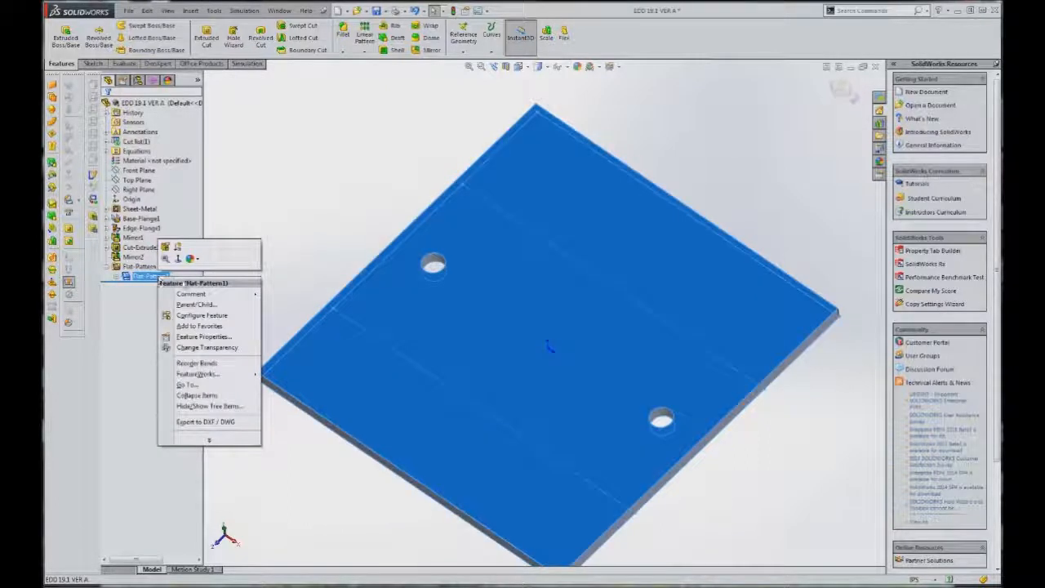
click(190, 249)
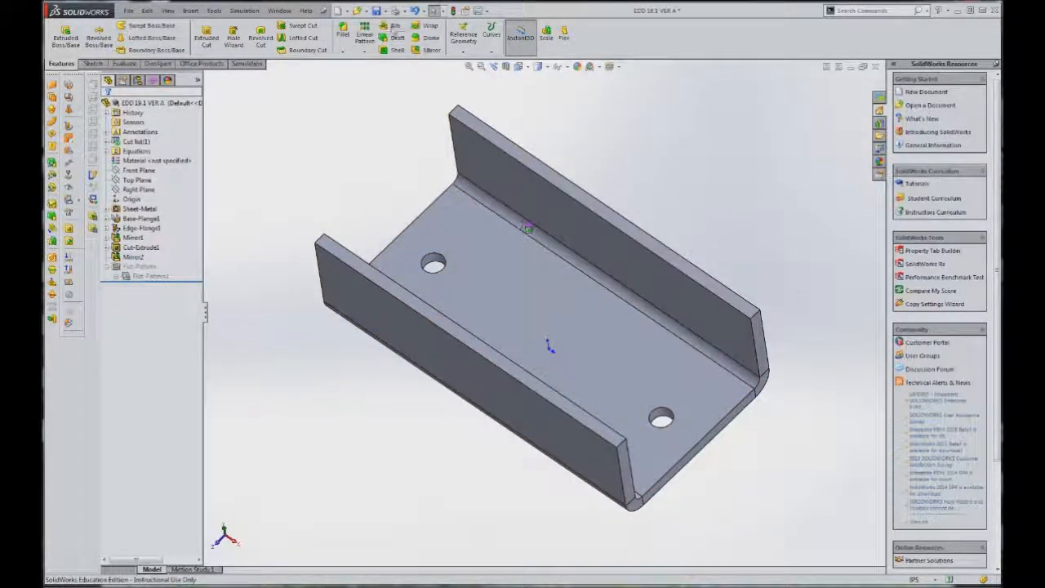
click(377, 10)
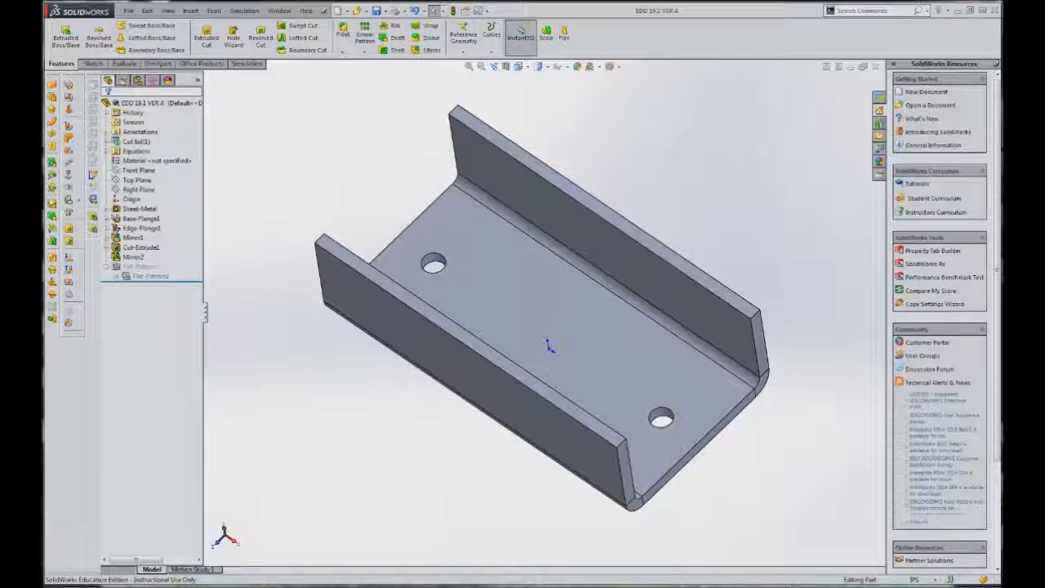
Consult the Problem 19.1 print in the PDF, and create a new drawing from the B SIZE USA LANDSCAPE template
drag(0, 43, 495, 29)
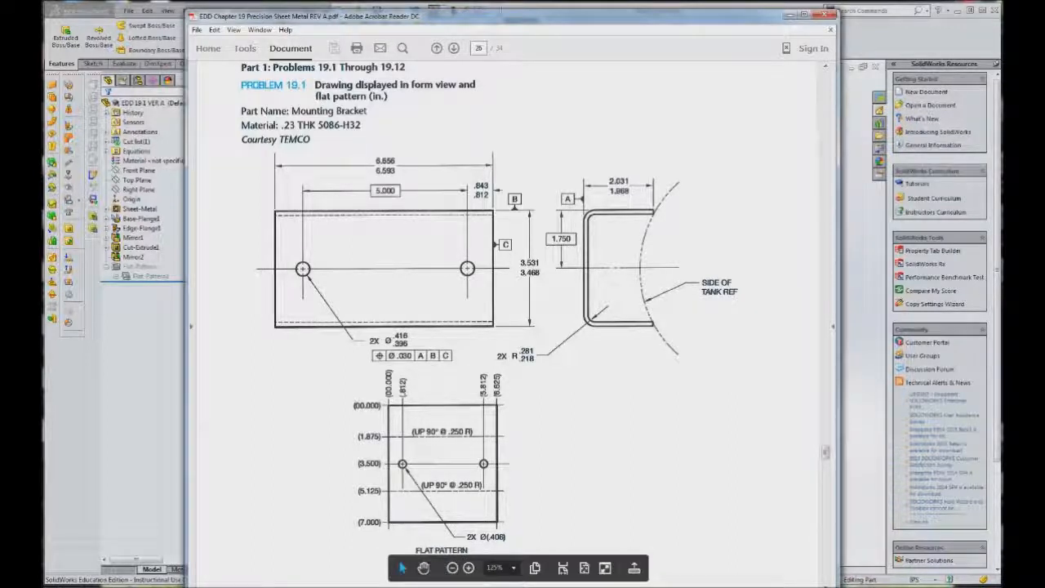
drag(654, 21, 0, 41)
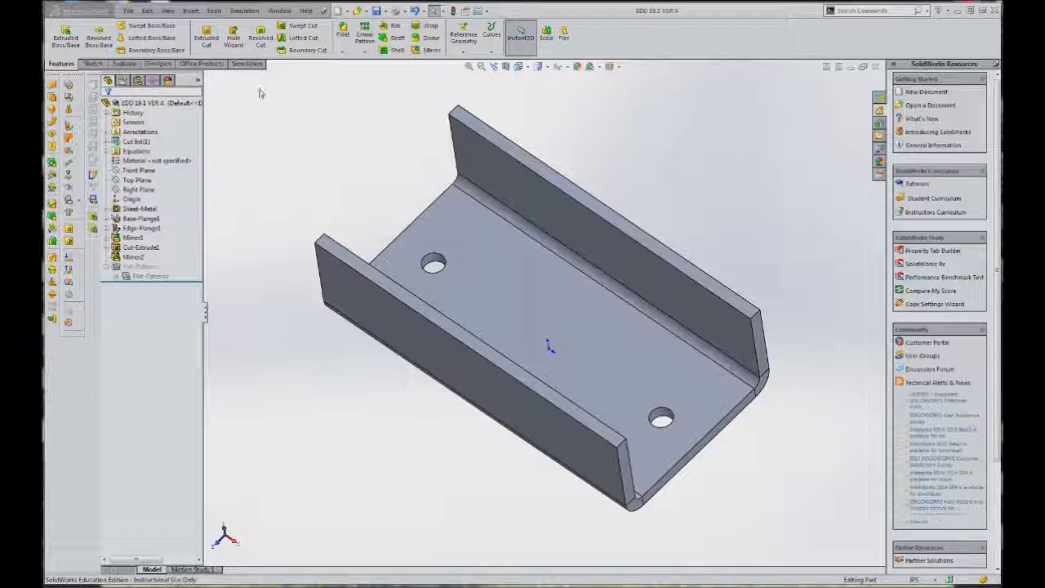
click(128, 11)
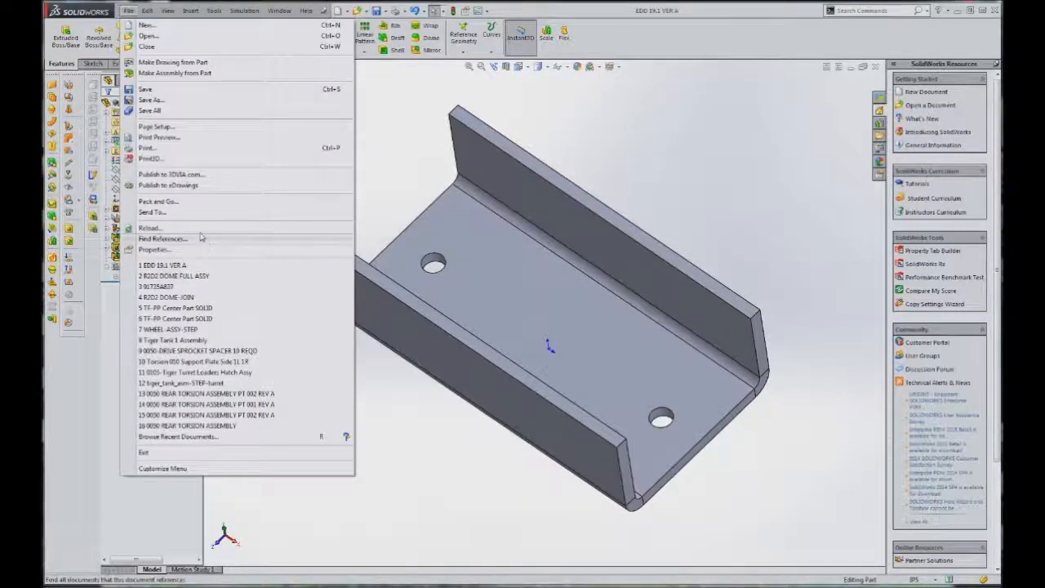
click(149, 26)
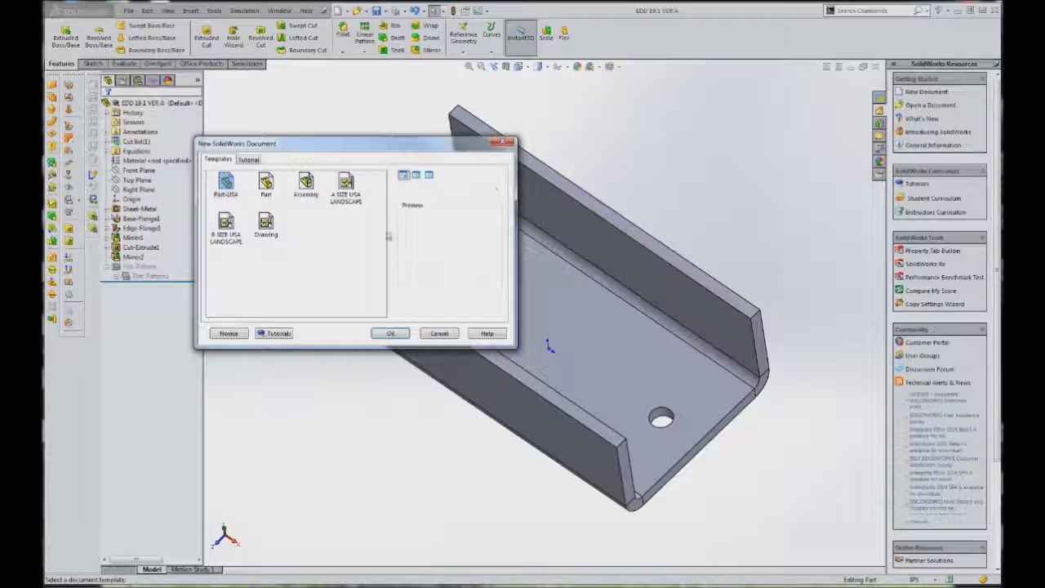
click(226, 225)
click(396, 335)
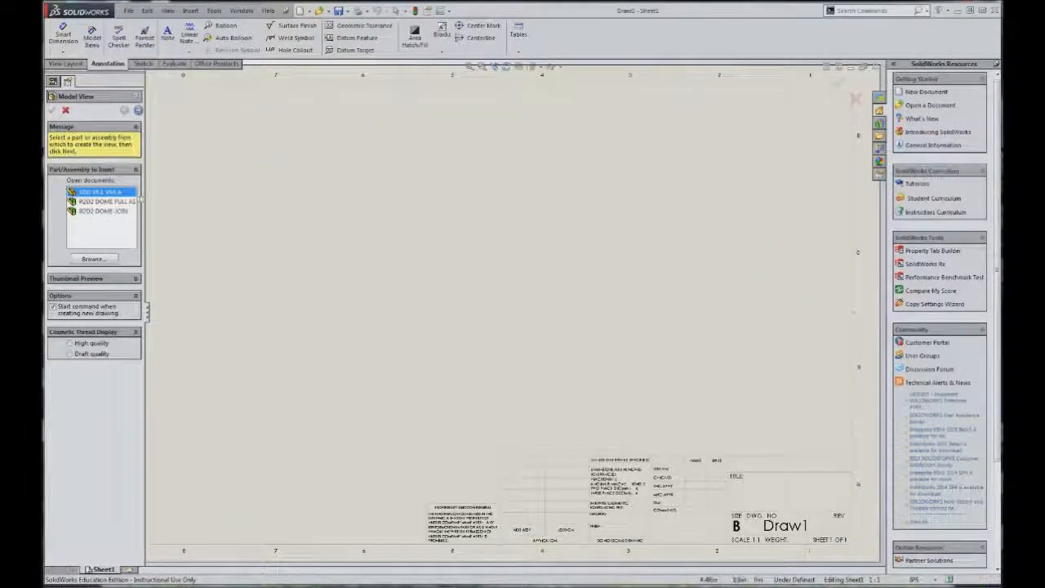
Place a front view of EDD 19.1 VER A on the sheet with projected top, right side and isometric views
double_click(107, 193)
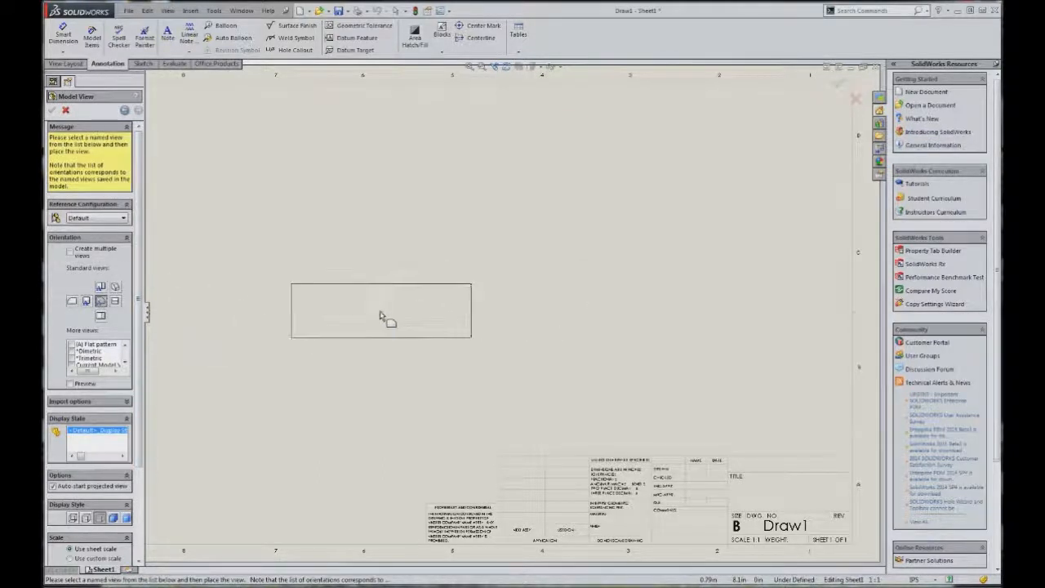
click(386, 323)
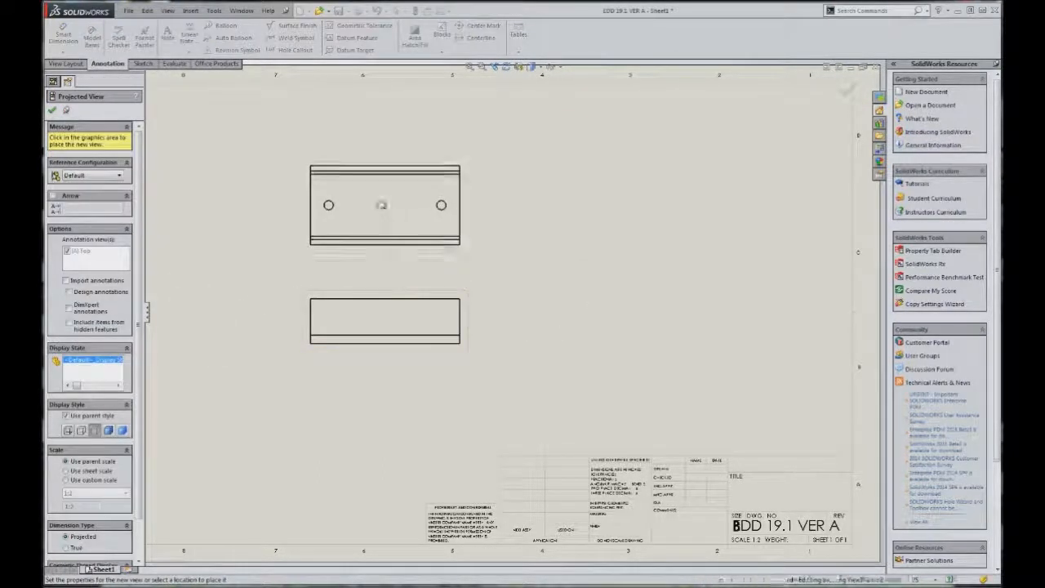
click(387, 210)
click(581, 333)
click(612, 189)
key(Escape)
Spread out the views, with the isometric in the sheet's upper corner and wider gaps between the front, top and side views
drag(659, 203, 851, 219)
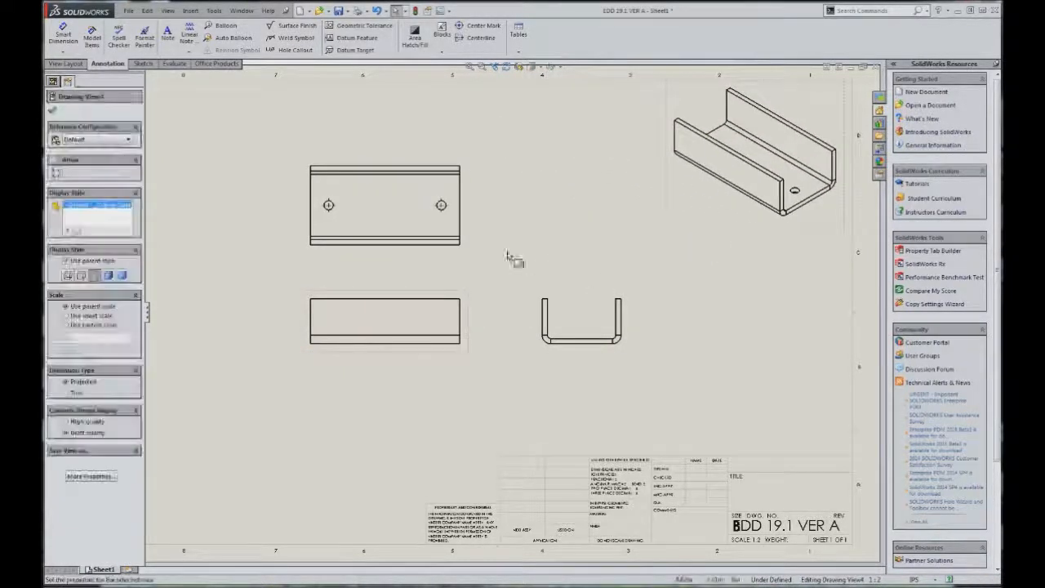
drag(447, 159, 492, 145)
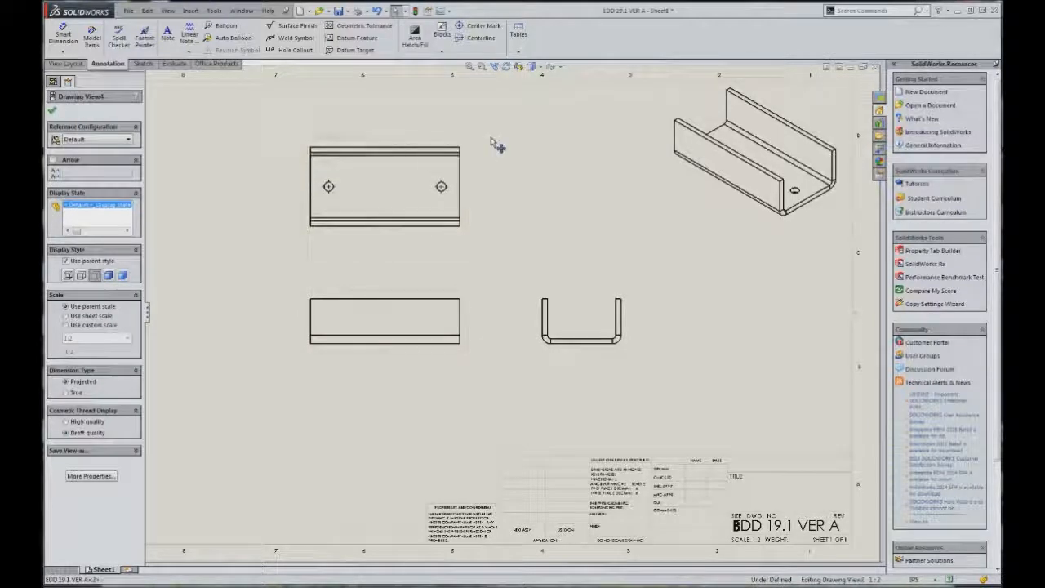
drag(478, 318, 539, 318)
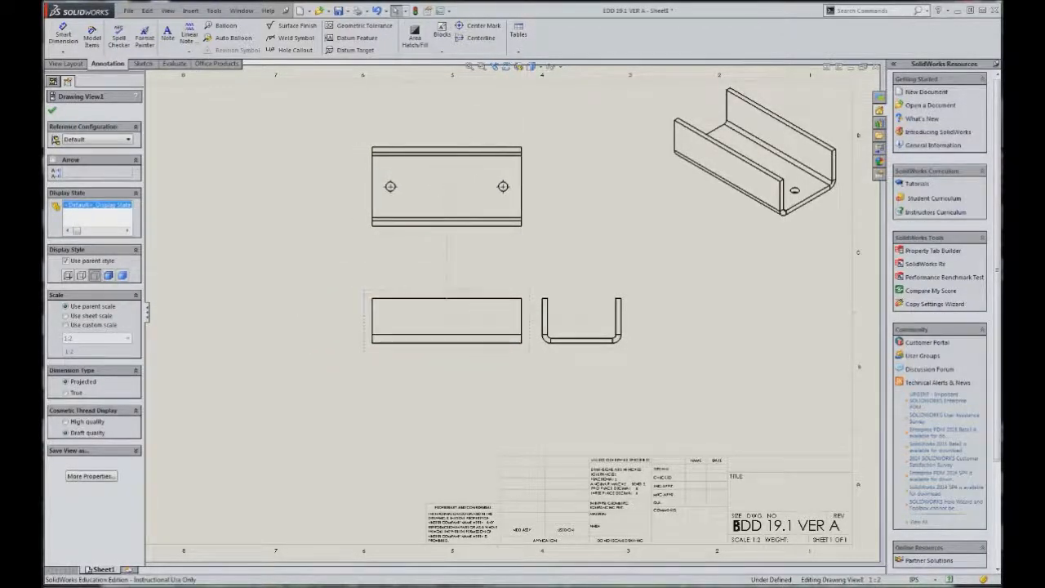
drag(635, 328, 746, 325)
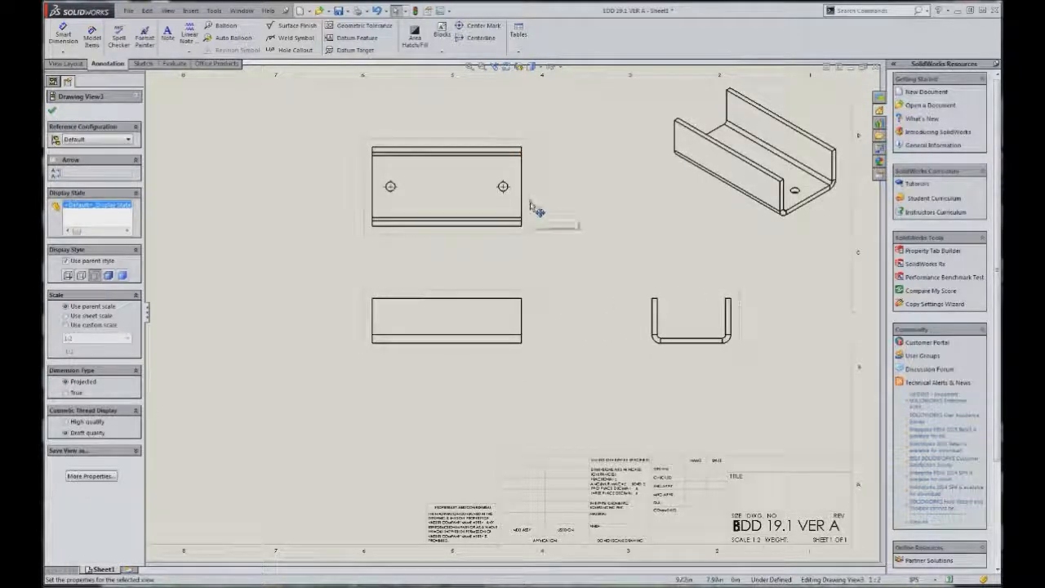
mouse_move(538, 315)
mouse_down()
mouse_move(593, 315)
mouse_move(575, 317)
mouse_up()
click(565, 309)
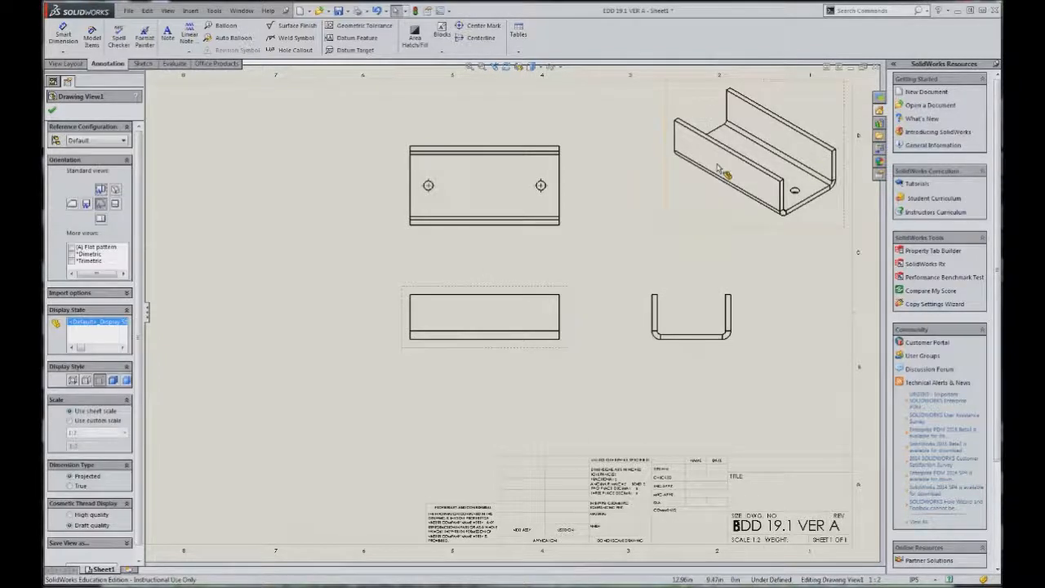
Display the isometric view as shaded with edges
click(817, 112)
click(536, 68)
click(533, 80)
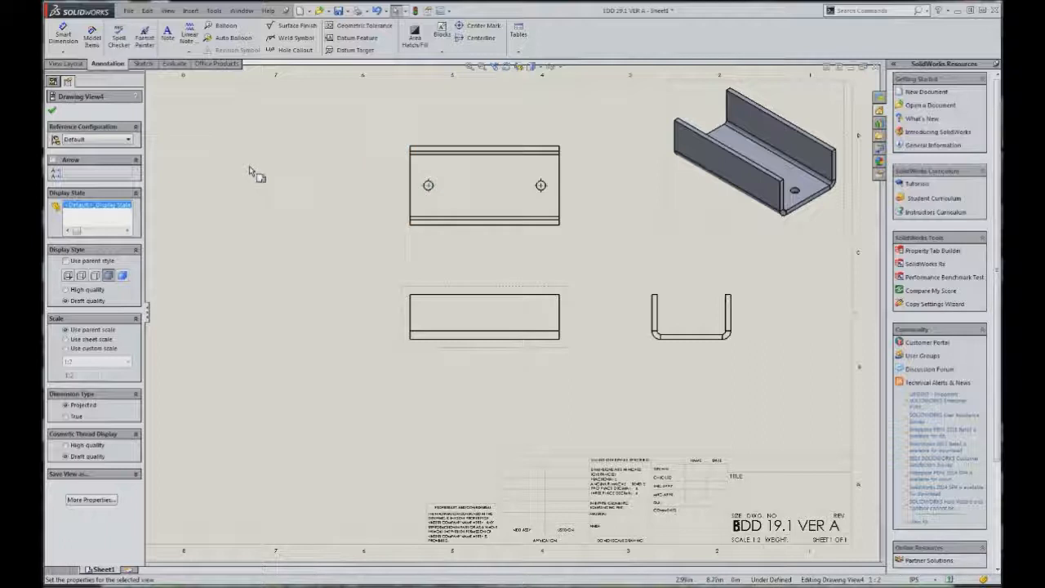
Dimension the bracket's overall length above the top view with a Limit tolerance of +0.031 in and -0.0315 in
click(63, 36)
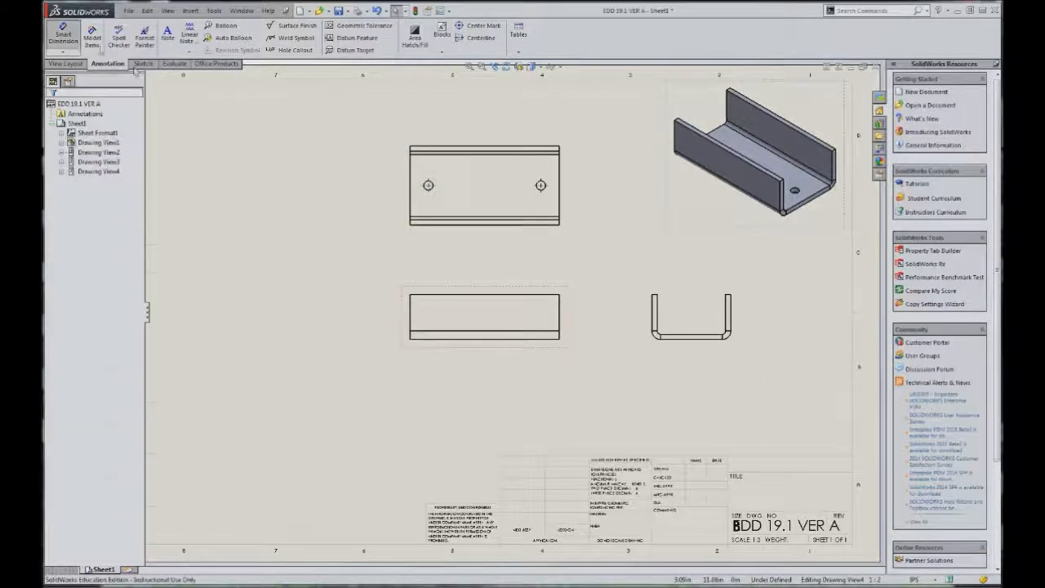
click(491, 147)
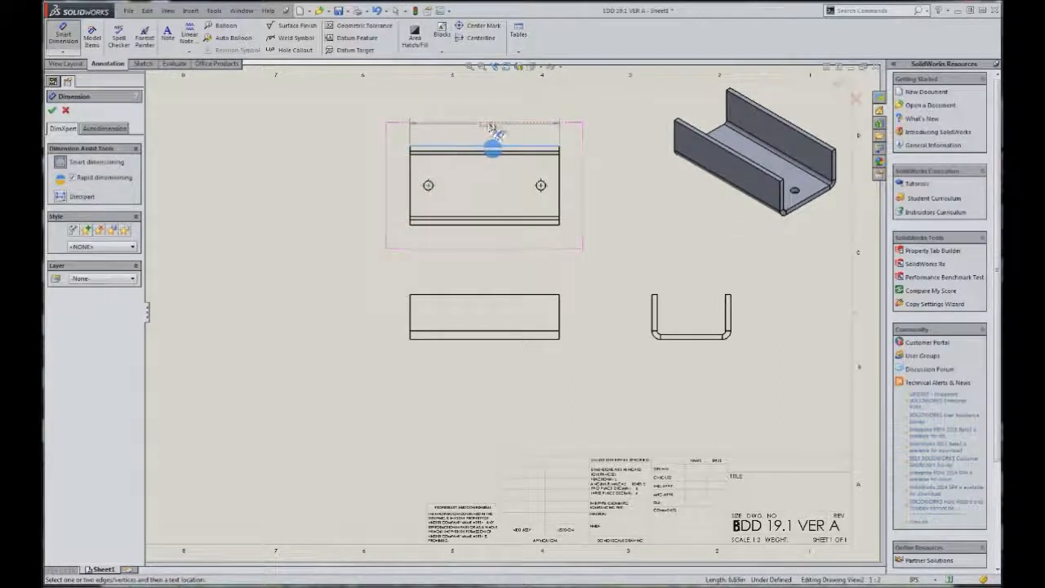
click(491, 127)
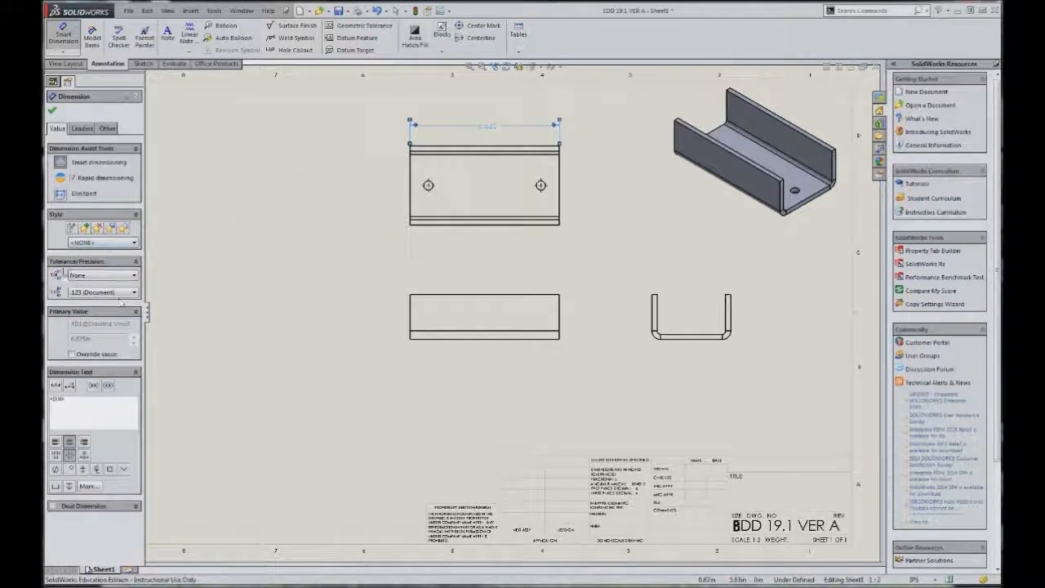
click(98, 275)
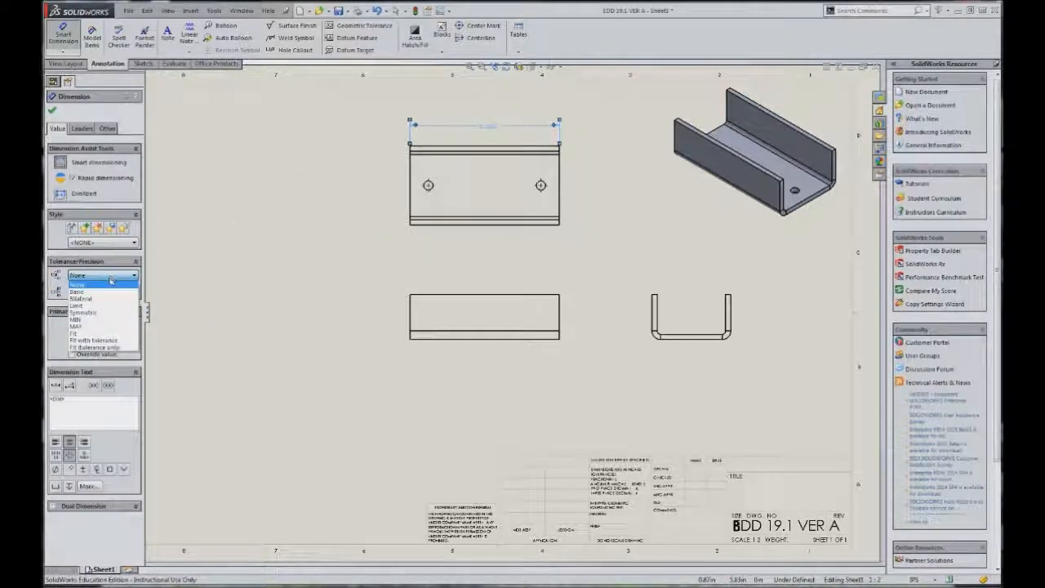
click(95, 307)
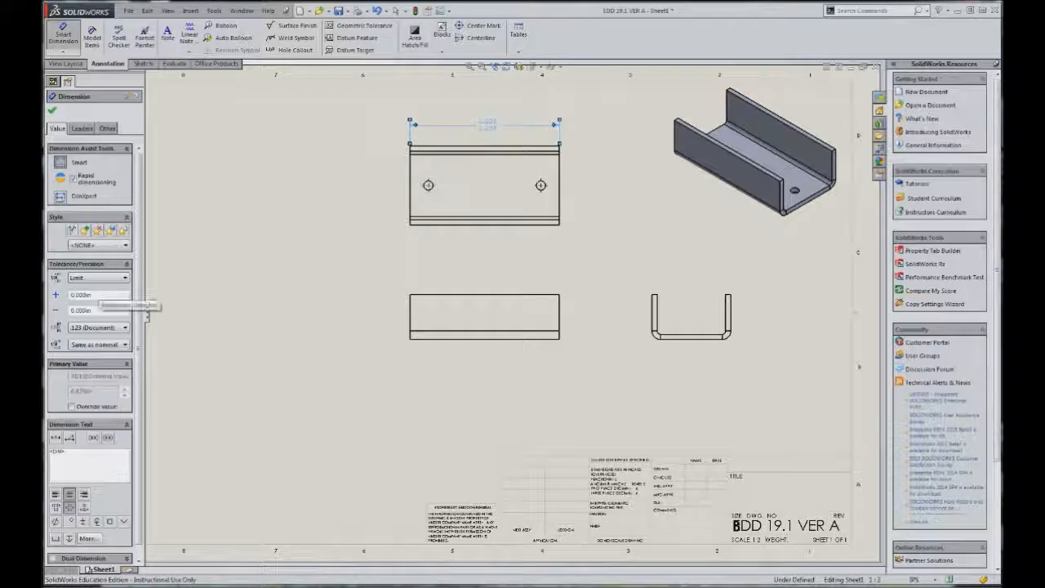
click(101, 295)
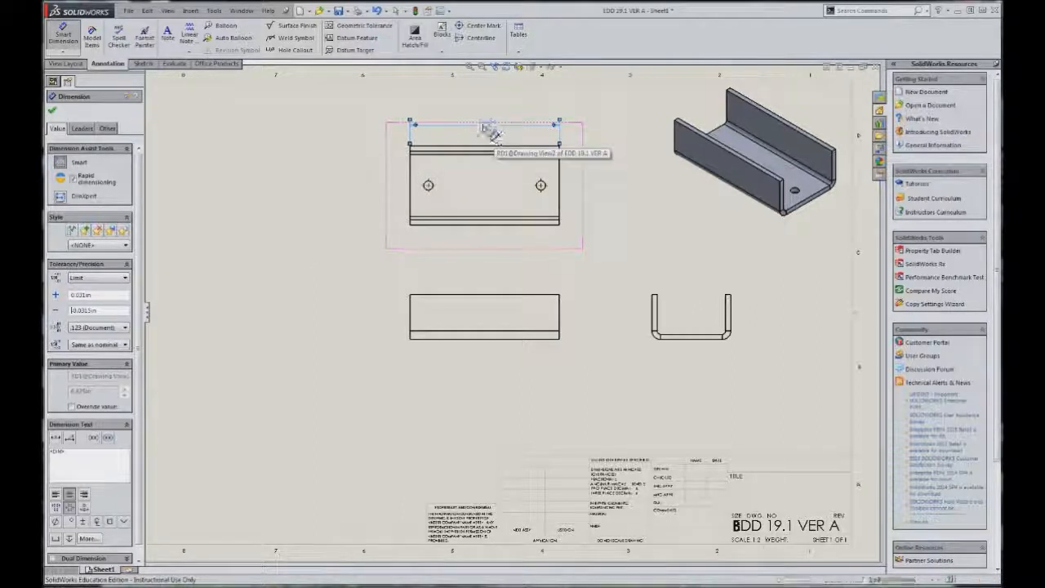
click(604, 153)
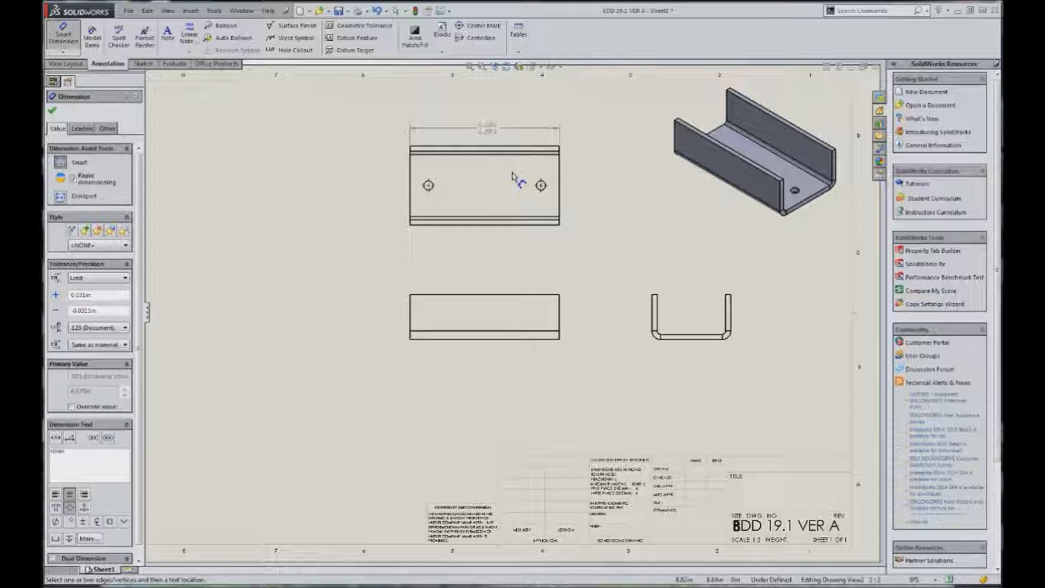
click(92, 280)
click(95, 282)
click(95, 281)
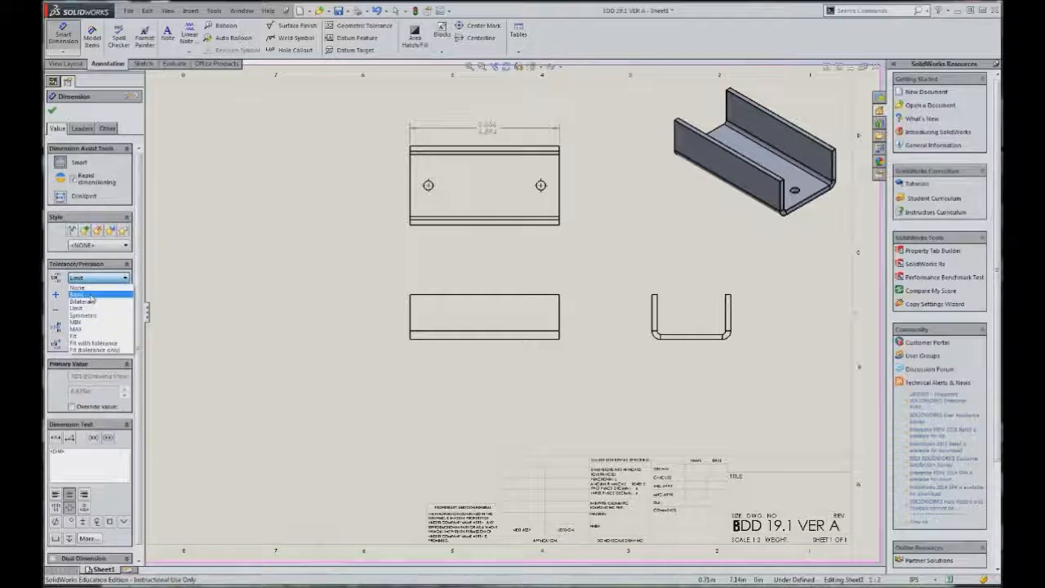
click(353, 221)
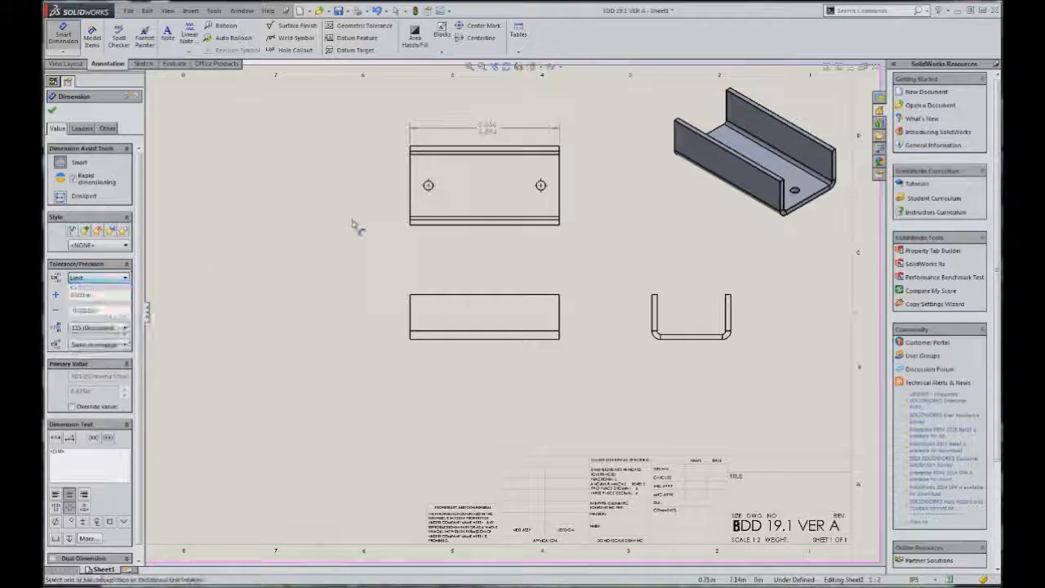
Dimension the center-to-center spacing of the two holes above the top view
click(63, 36)
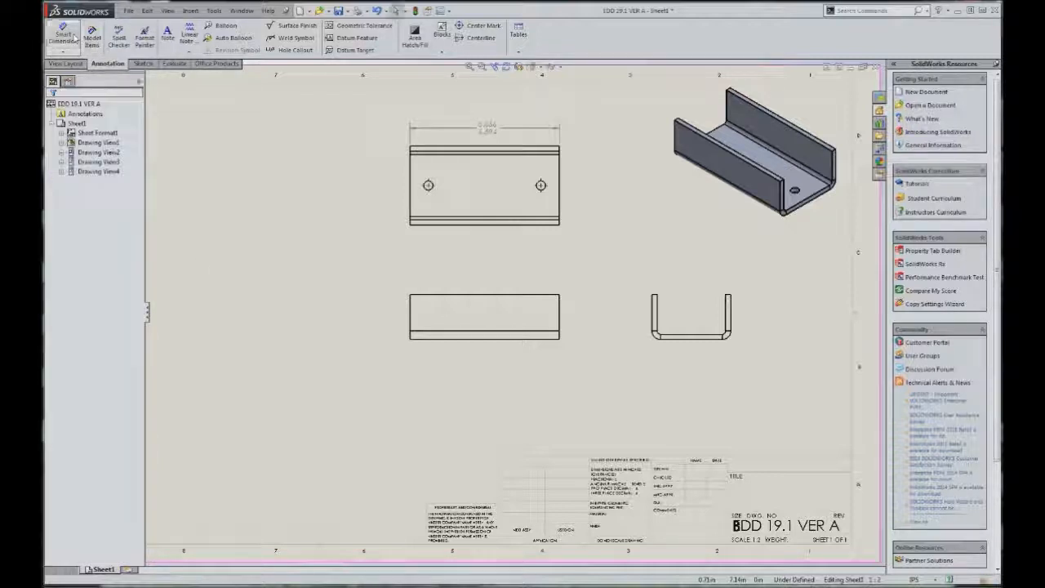
click(63, 36)
click(428, 185)
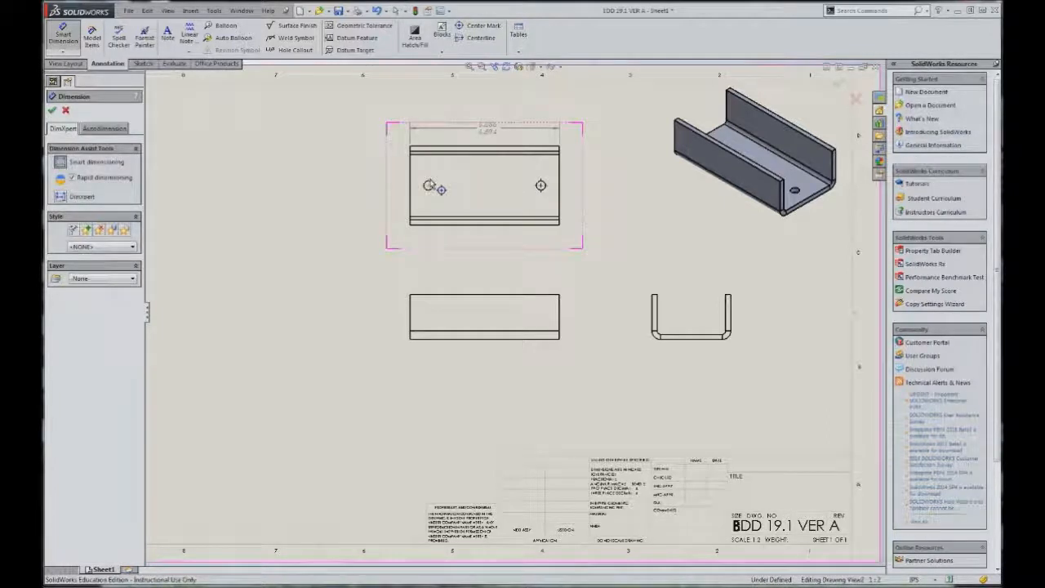
click(540, 186)
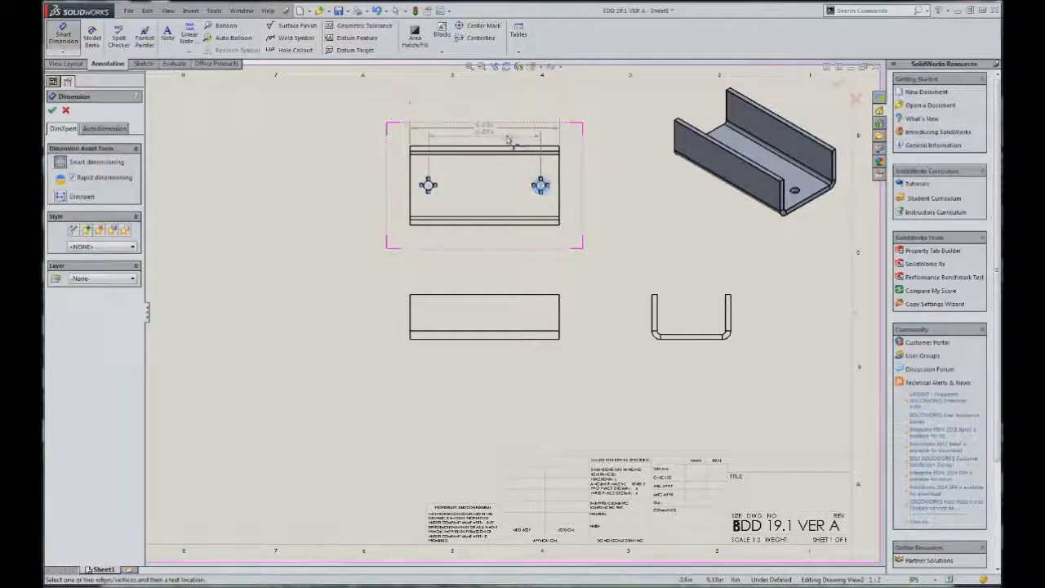
click(512, 144)
key(Escape)
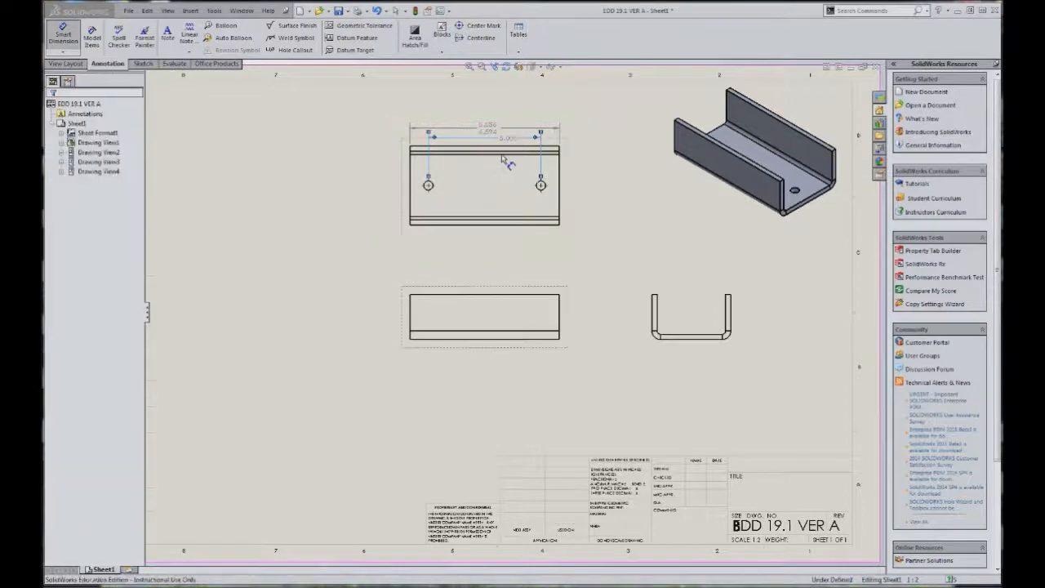
Rearrange the top view's dimensions, raising the overall length dimension and shifting the hole spacing text aside so they no longer overlap
key(f)
scroll(513, 234, down, 10)
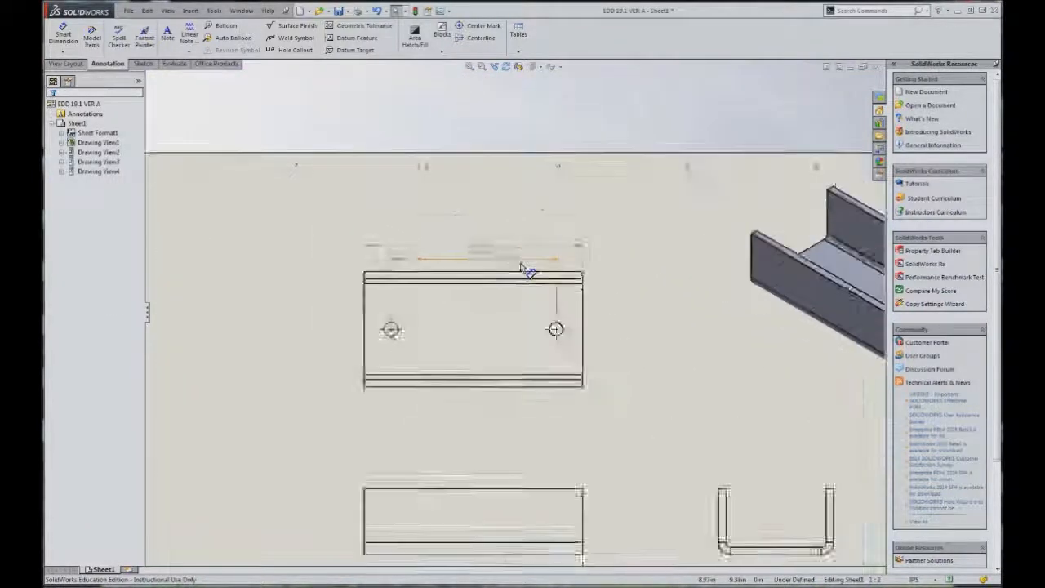
drag(467, 225, 467, 196)
drag(520, 256, 394, 235)
drag(473, 215, 495, 215)
Set the hole spacing dimension's tolerance type to Basic
click(408, 237)
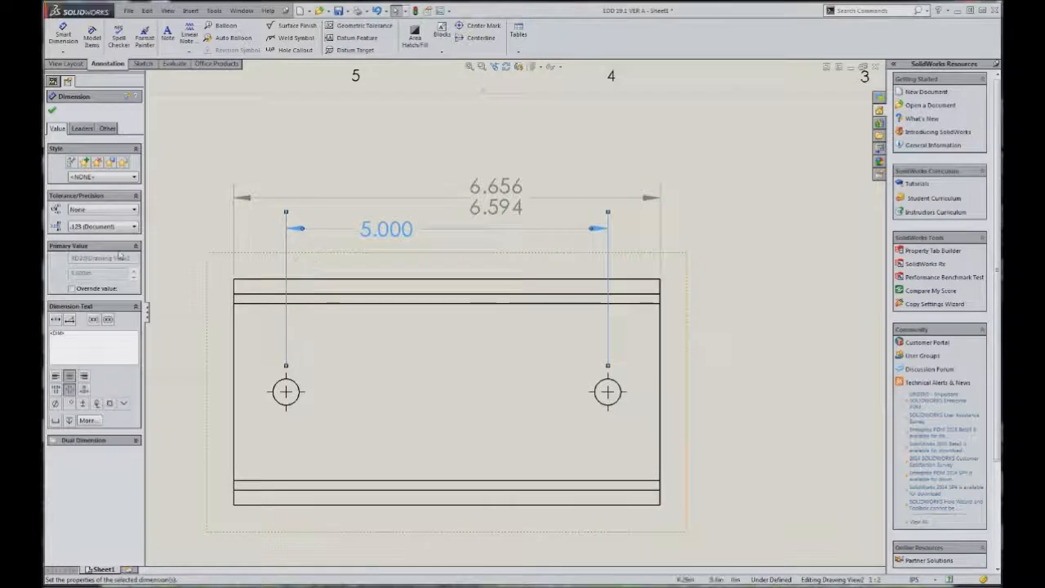
click(107, 210)
click(107, 215)
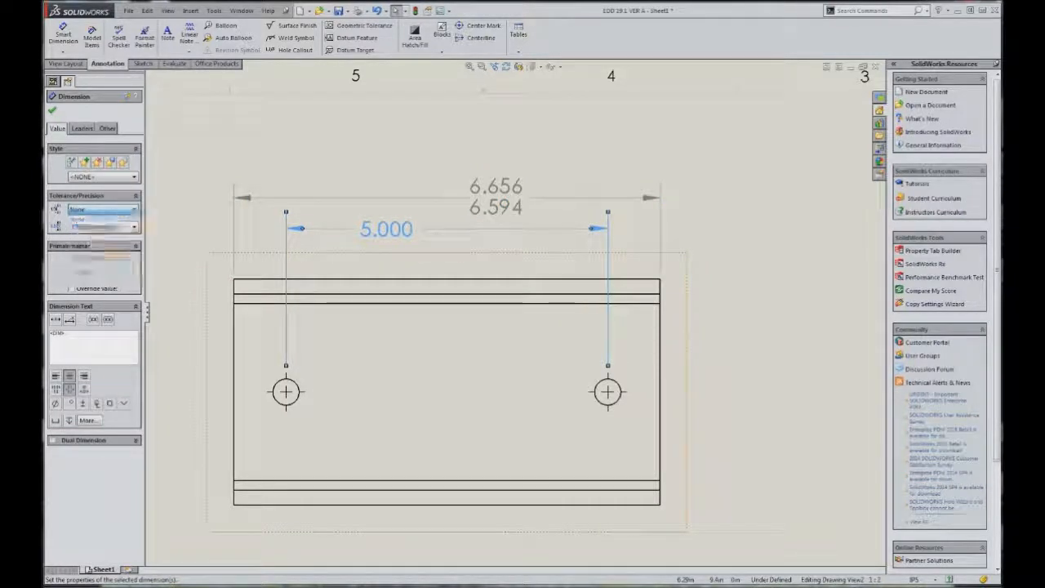
click(446, 153)
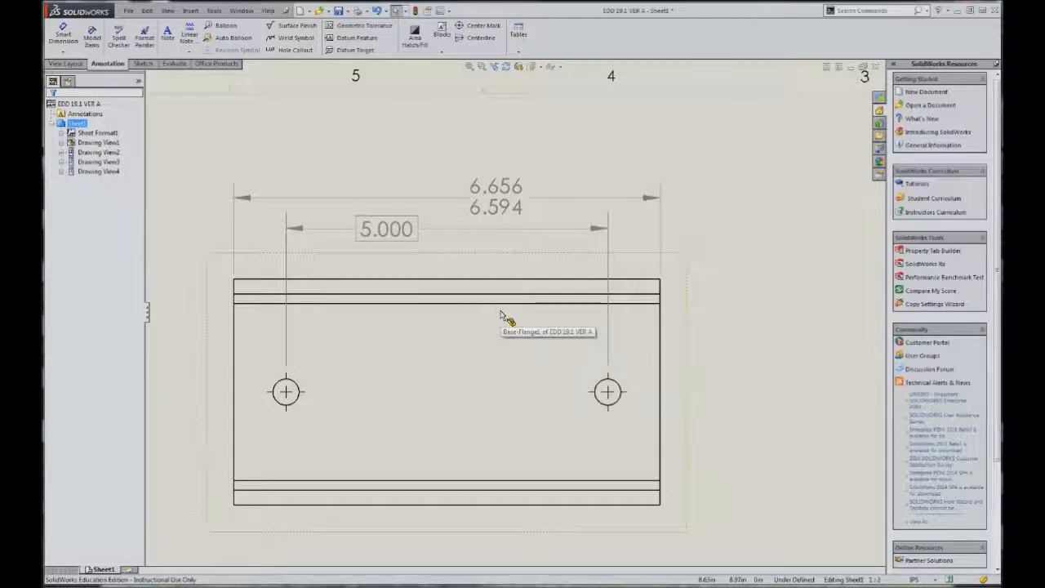
Insert a flat pattern view of the EDD 19.1 VER A part in the open area left of the front view
key(f)
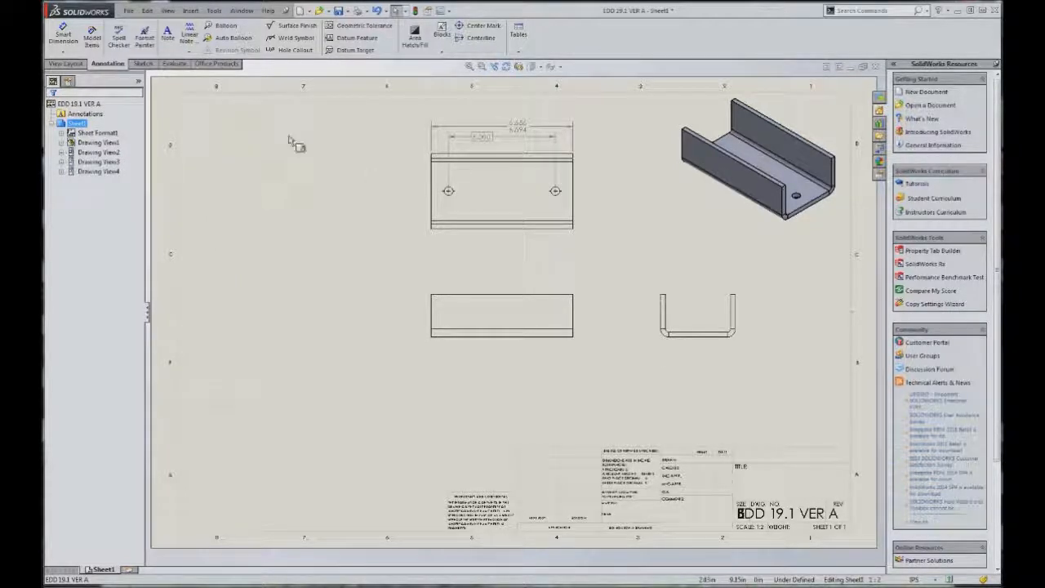
click(190, 11)
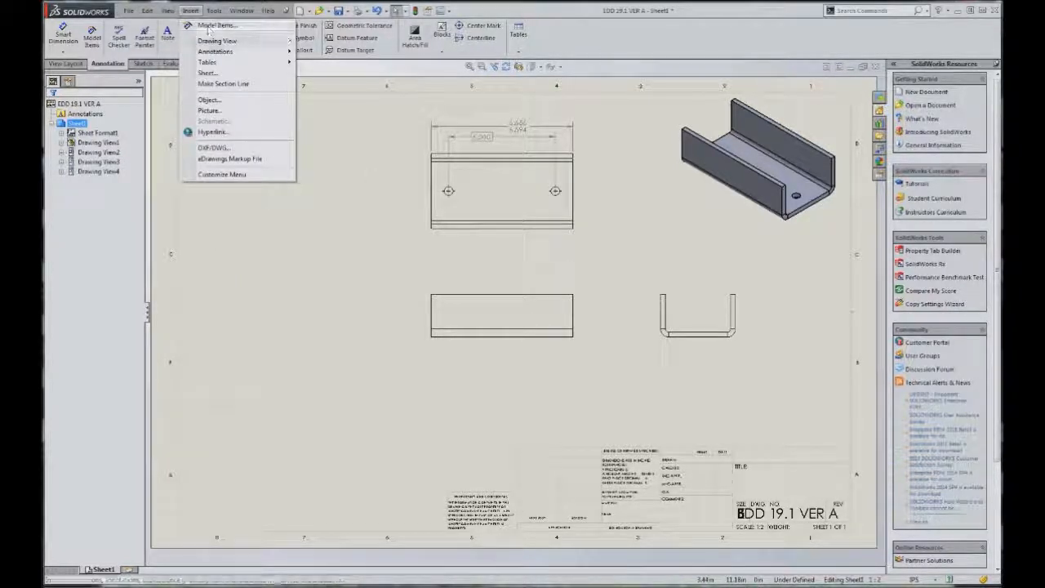
mouse_move(216, 41)
click(327, 40)
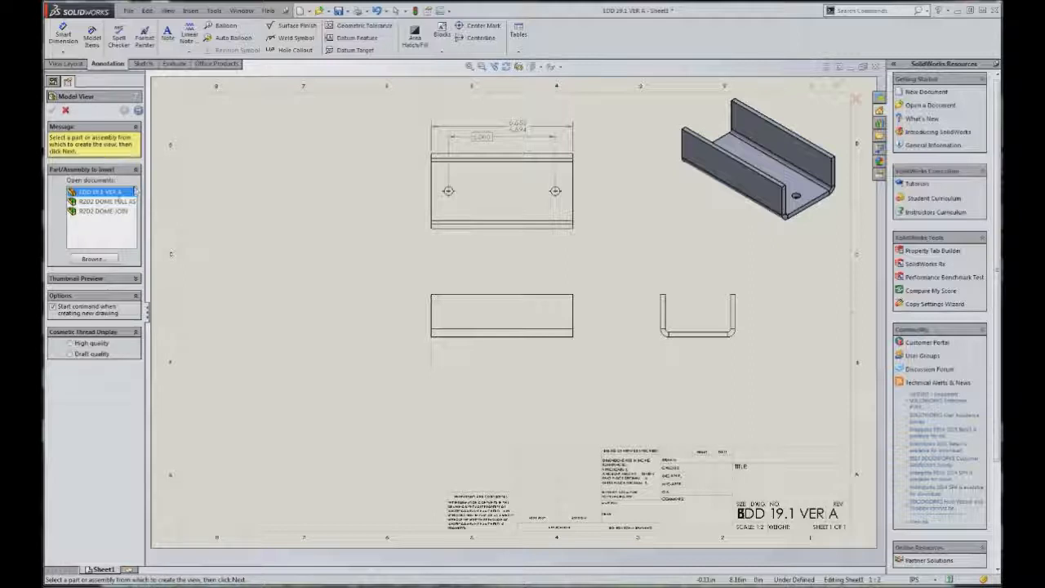
double_click(134, 191)
click(92, 357)
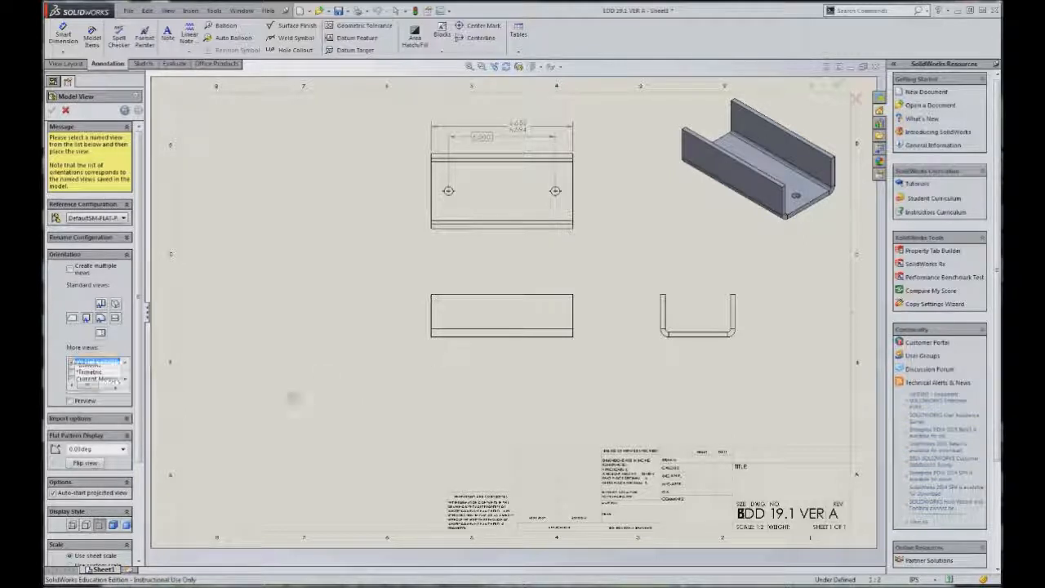
click(313, 384)
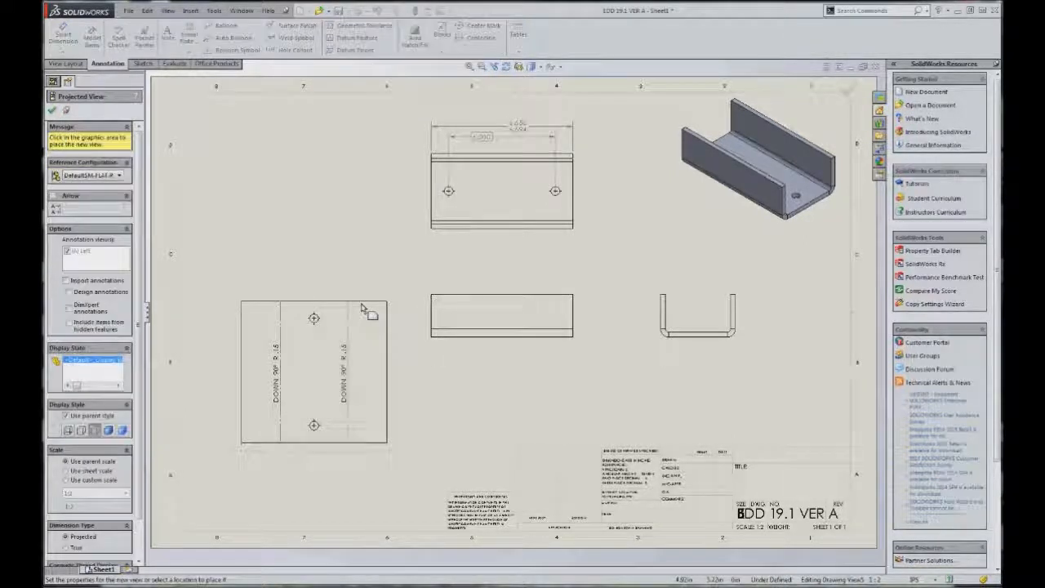
key(Escape)
drag(348, 318, 344, 327)
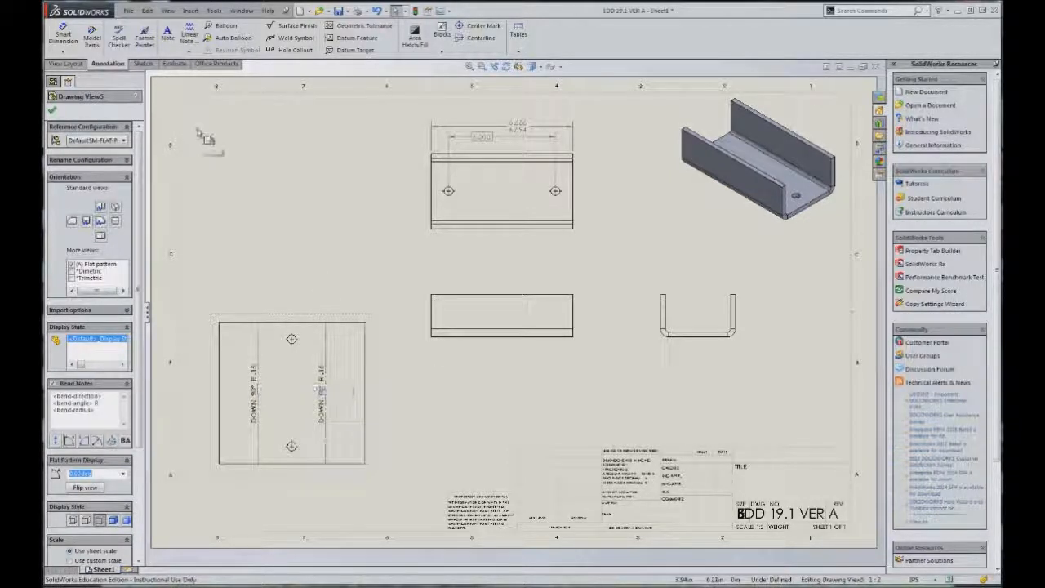
Add ordinate dimensions above the flat pattern from its left edge to both bend lines and the right edge
click(65, 64)
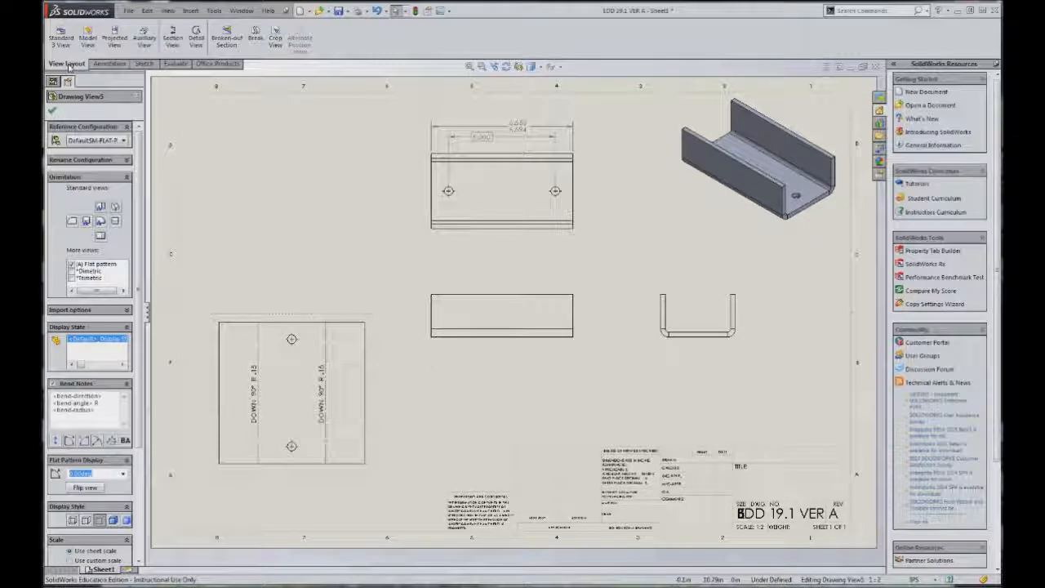
click(110, 65)
click(64, 48)
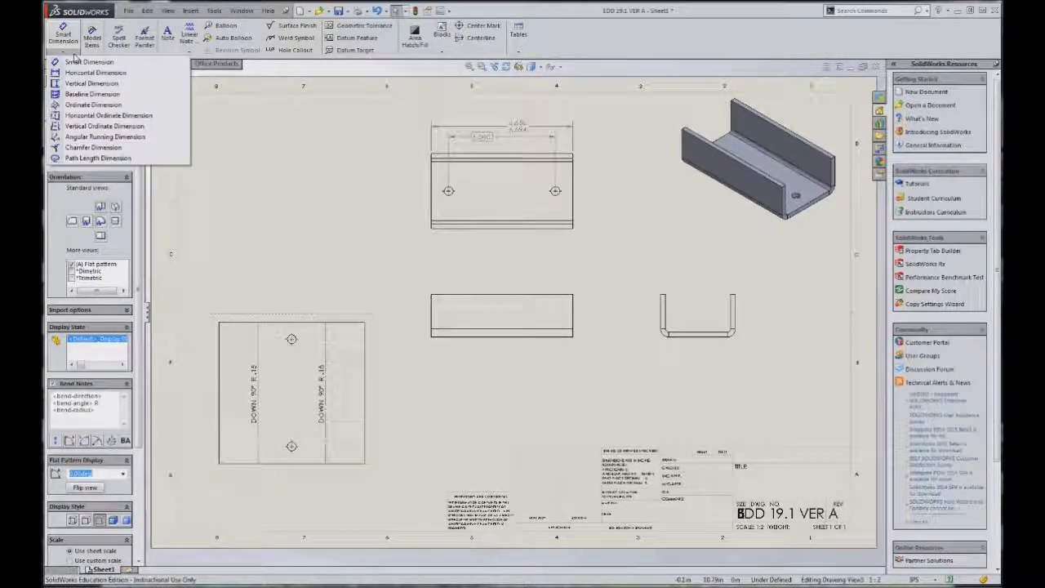
click(90, 106)
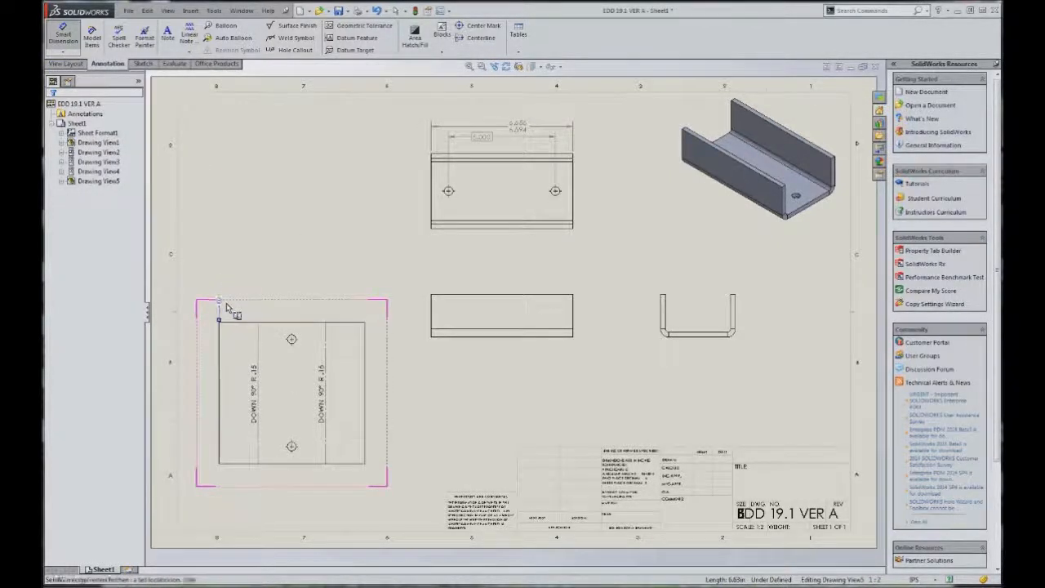
click(219, 321)
click(258, 336)
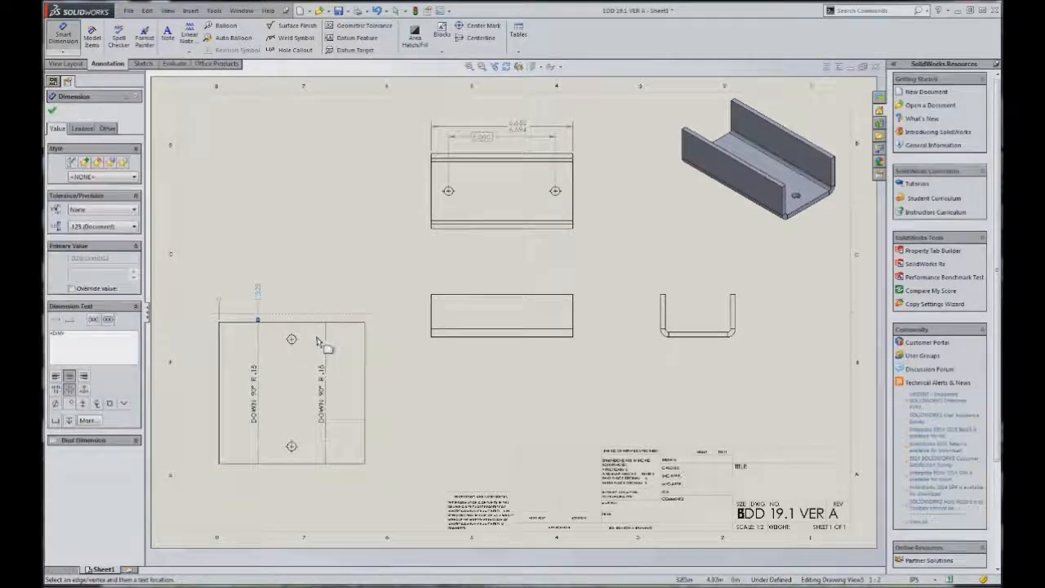
click(326, 339)
click(365, 336)
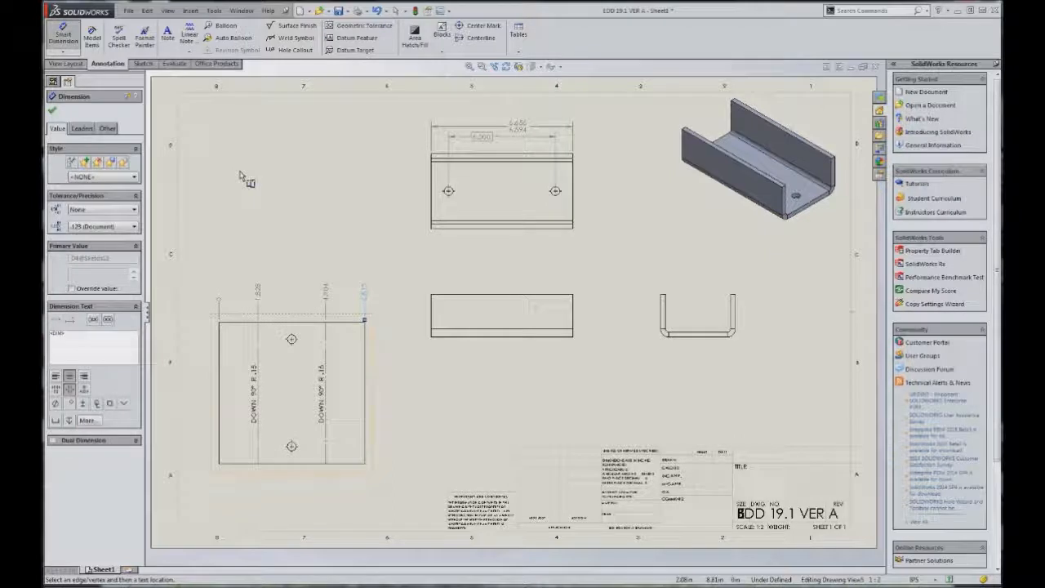
key(Escape)
Add vertical ordinate dimensions beside the flat pattern from its top edge to its bottom edge
click(62, 50)
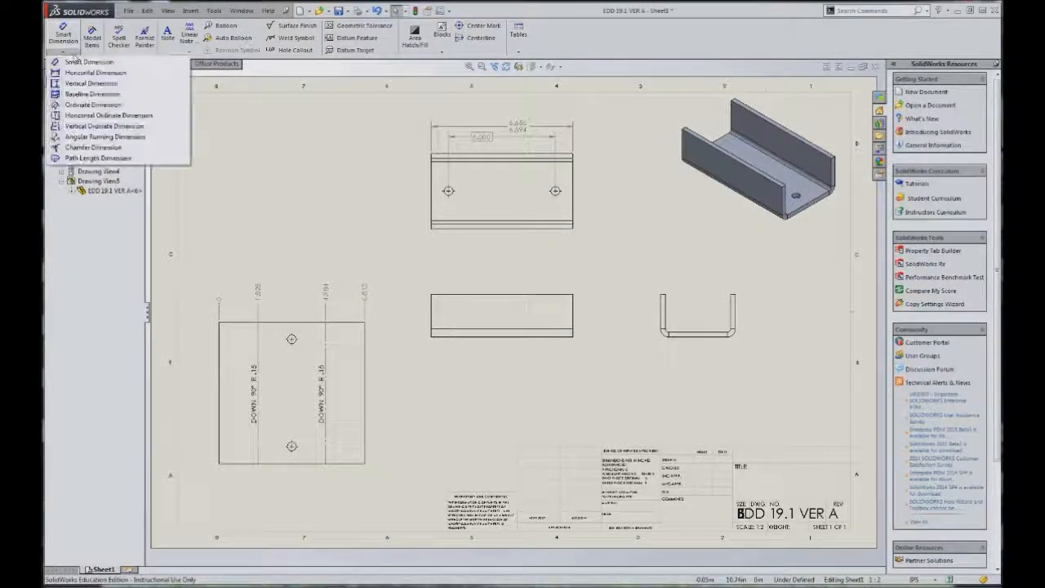
click(95, 147)
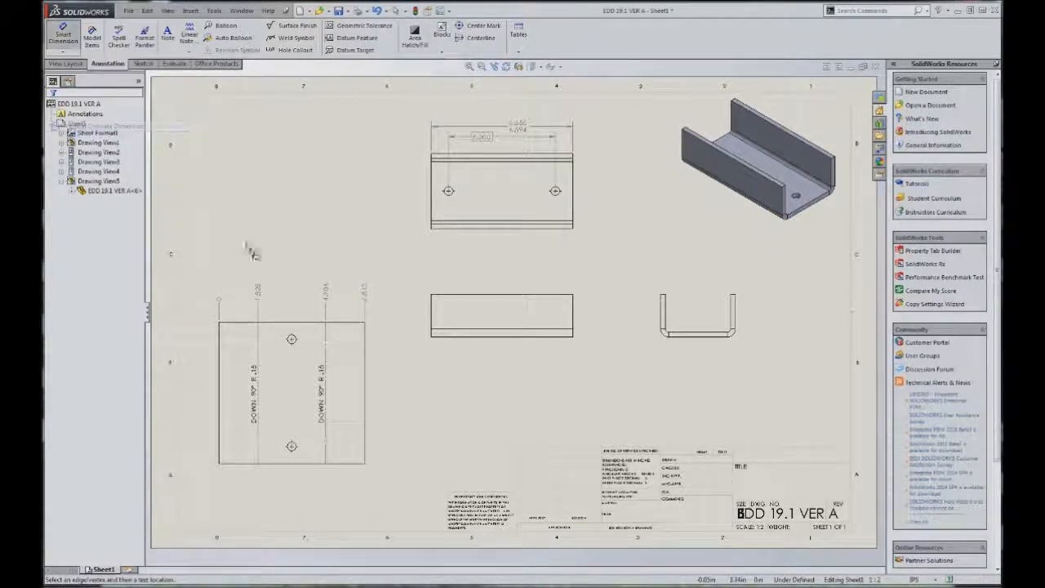
click(216, 324)
click(217, 463)
key(Escape)
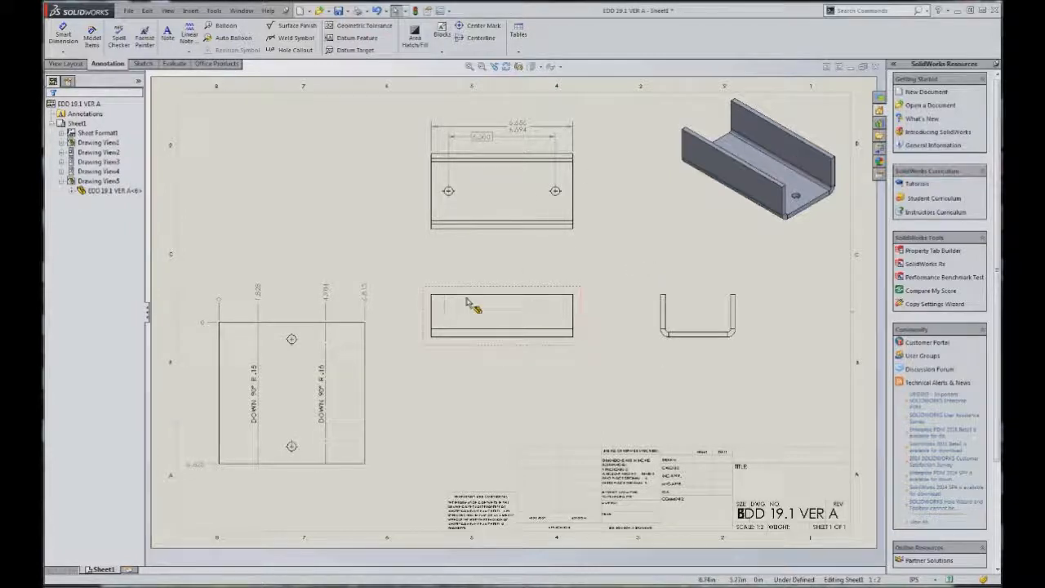
Dimension the sheet thickness at the top of the right flange in the end view
scroll(757, 307, up, 3)
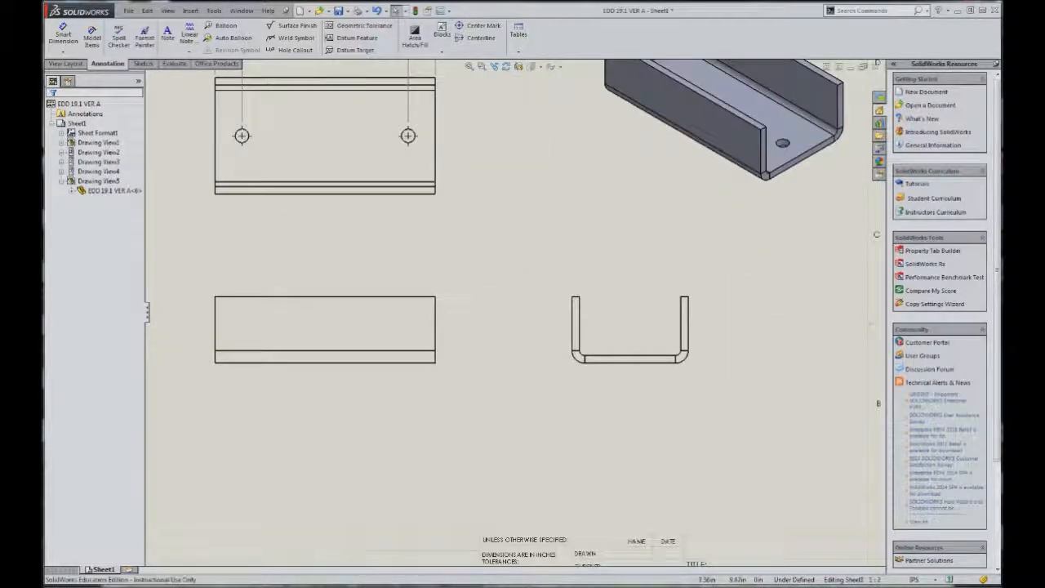
click(63, 35)
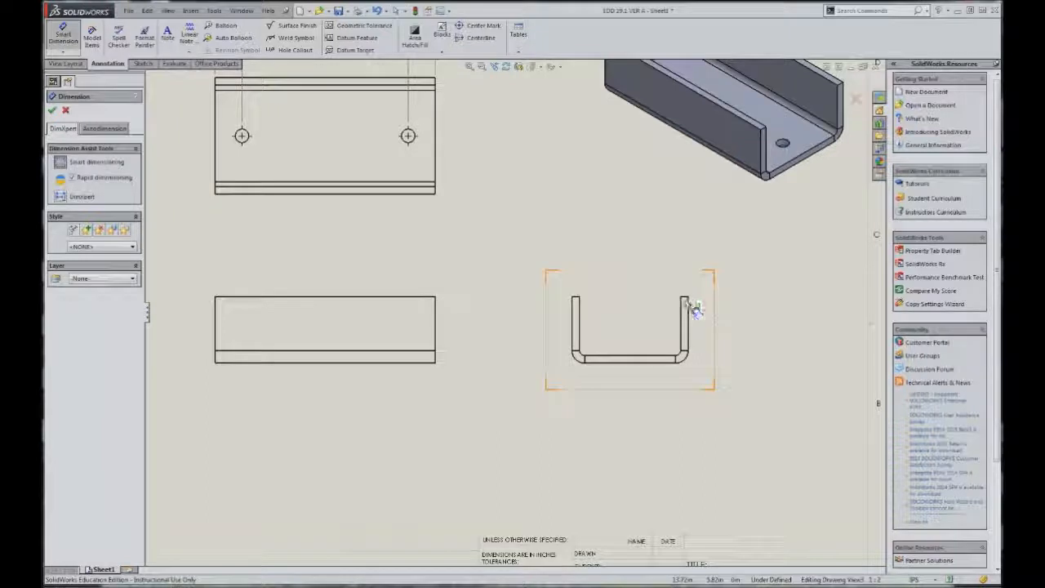
click(725, 282)
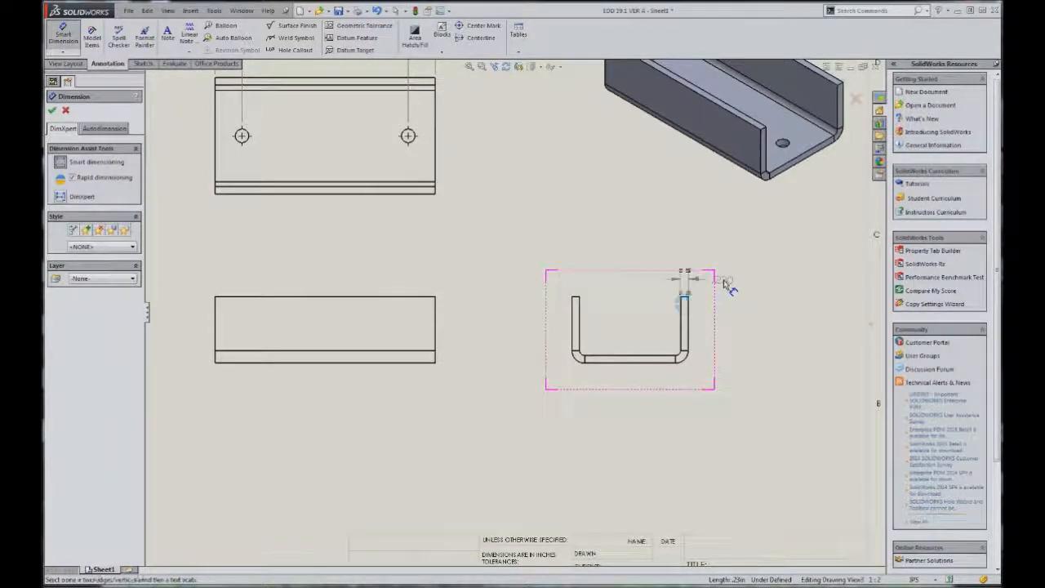
key(Escape)
key(f)
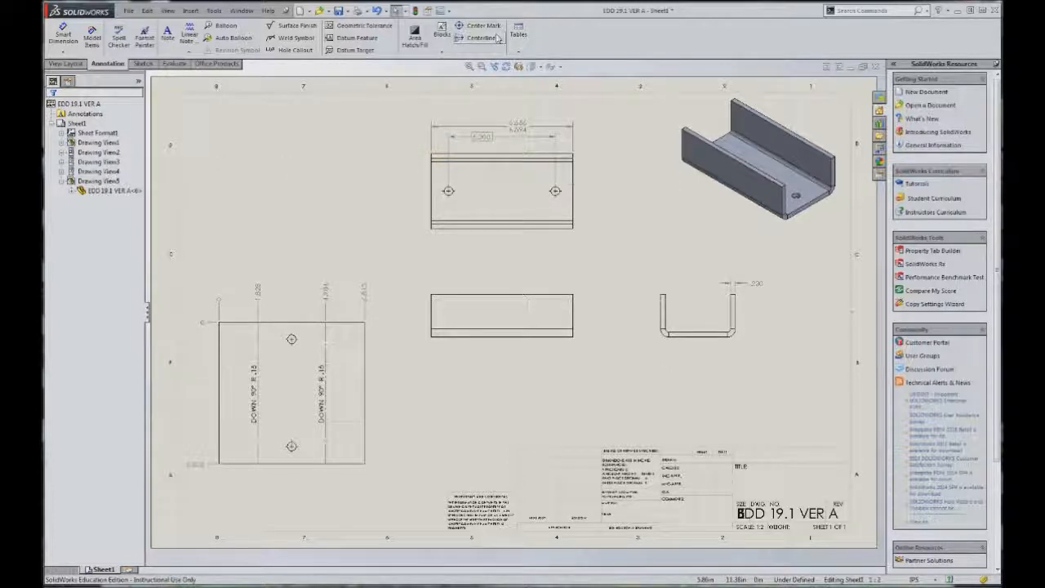
Attach a datum feature symbol to the top view's upper edge and label it B
click(360, 25)
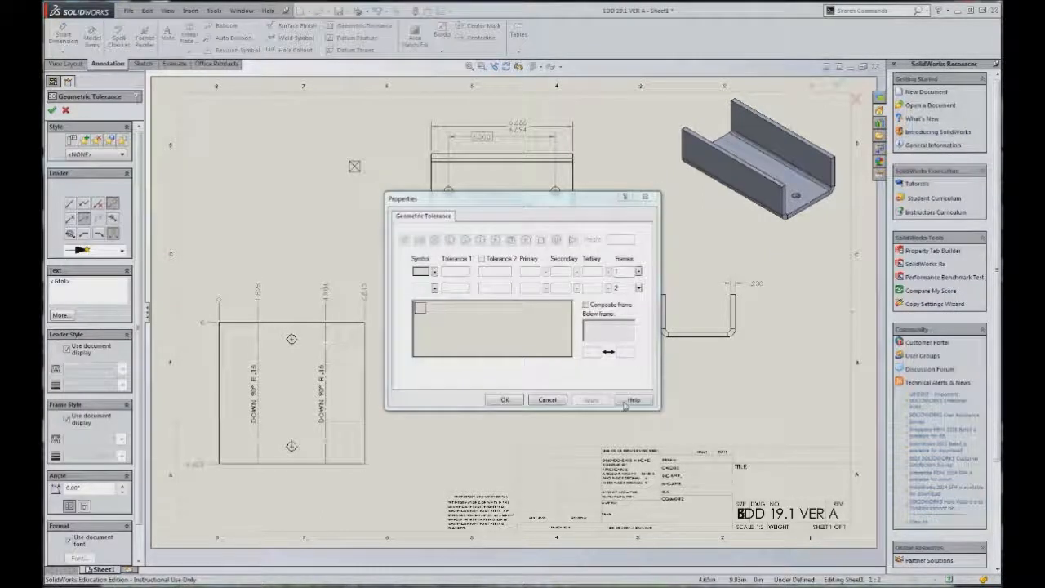
click(547, 399)
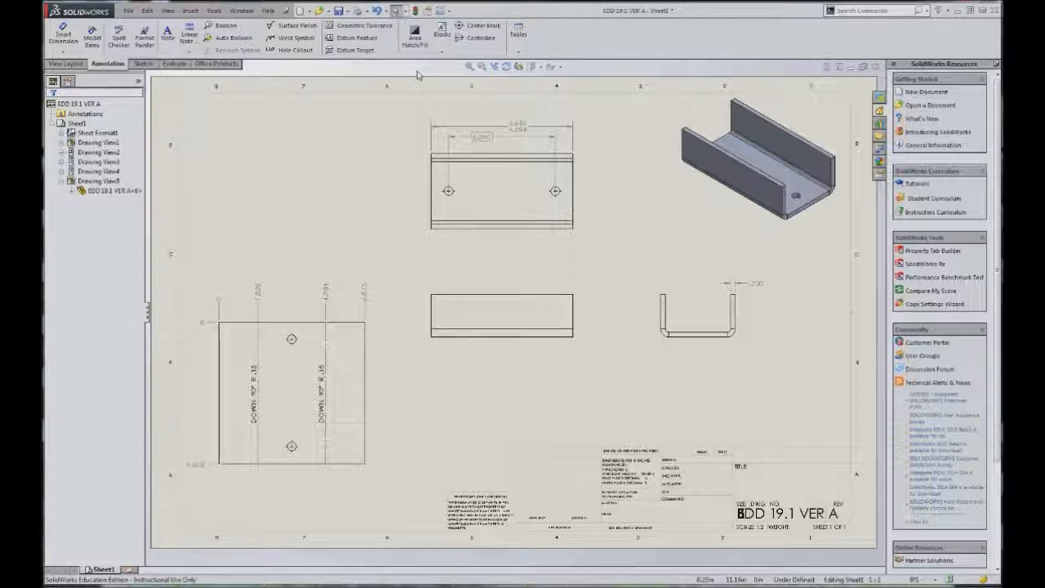
click(352, 37)
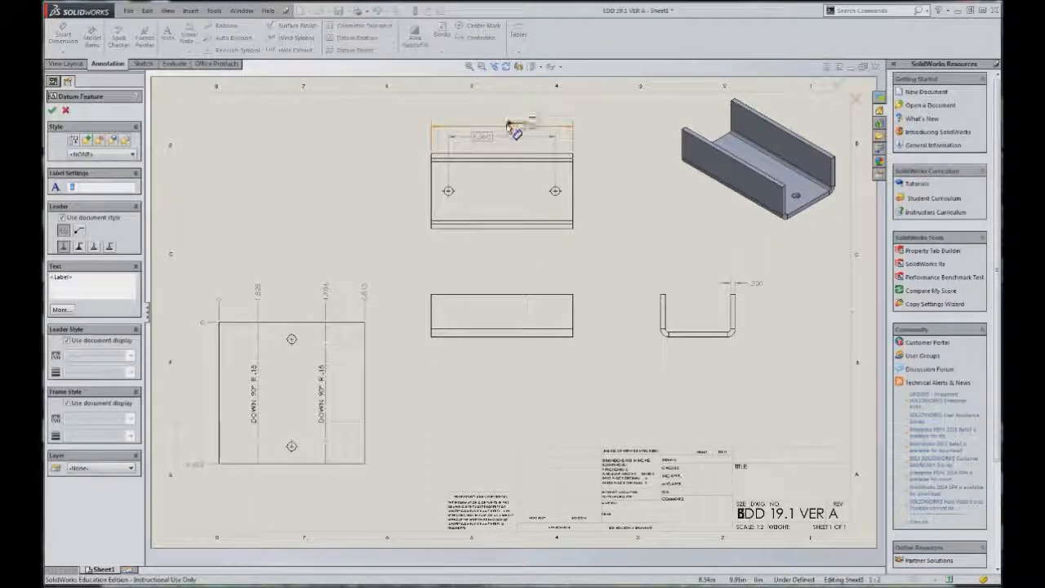
click(564, 154)
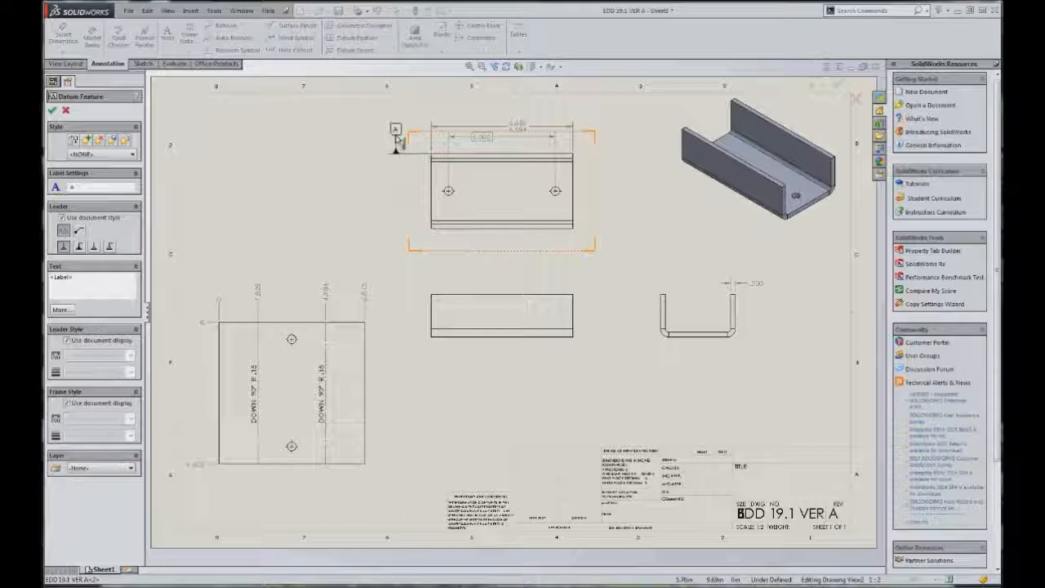
click(398, 138)
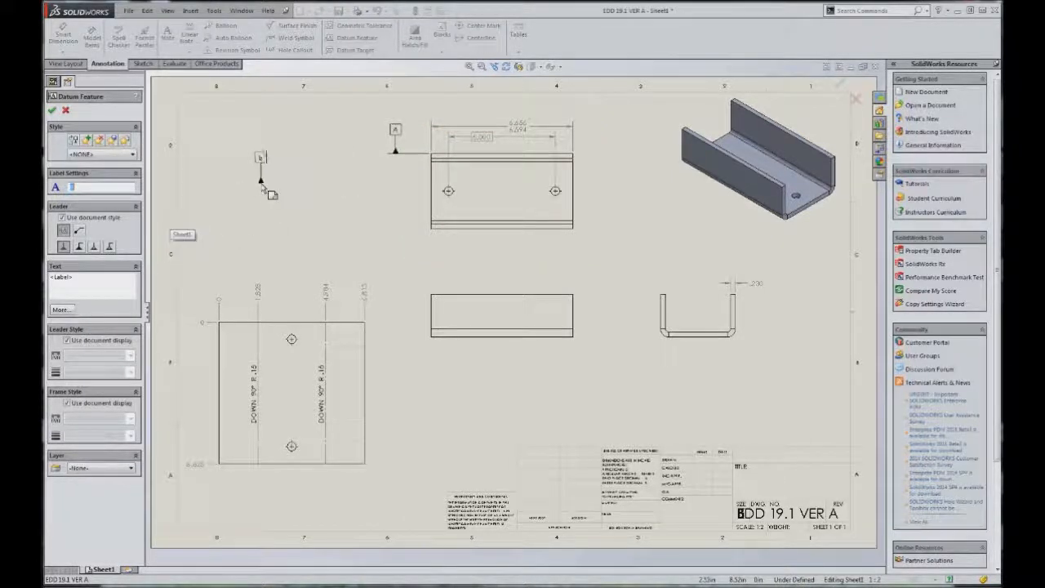
key(Escape)
click(395, 154)
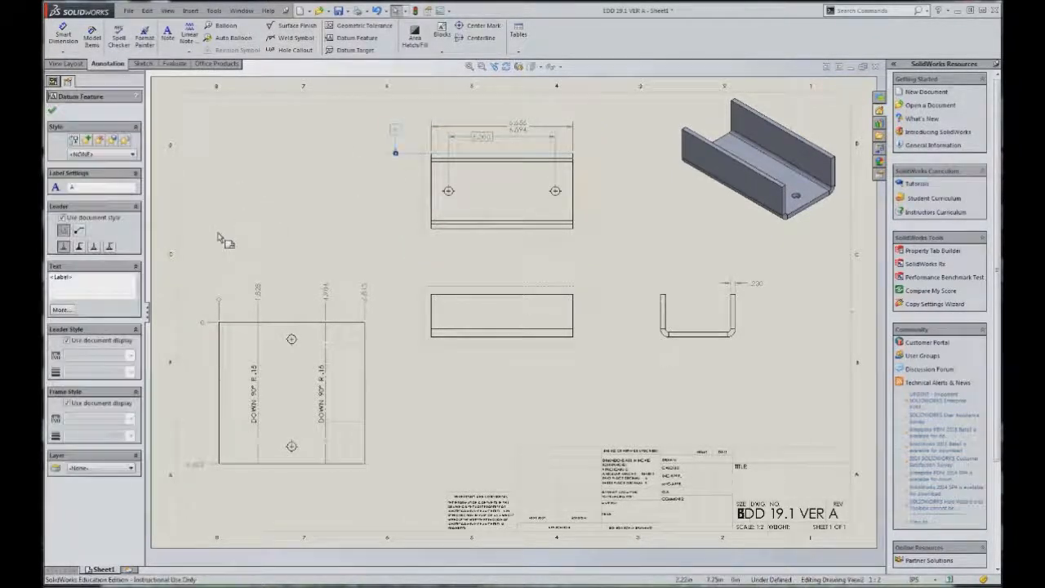
double_click(65, 188)
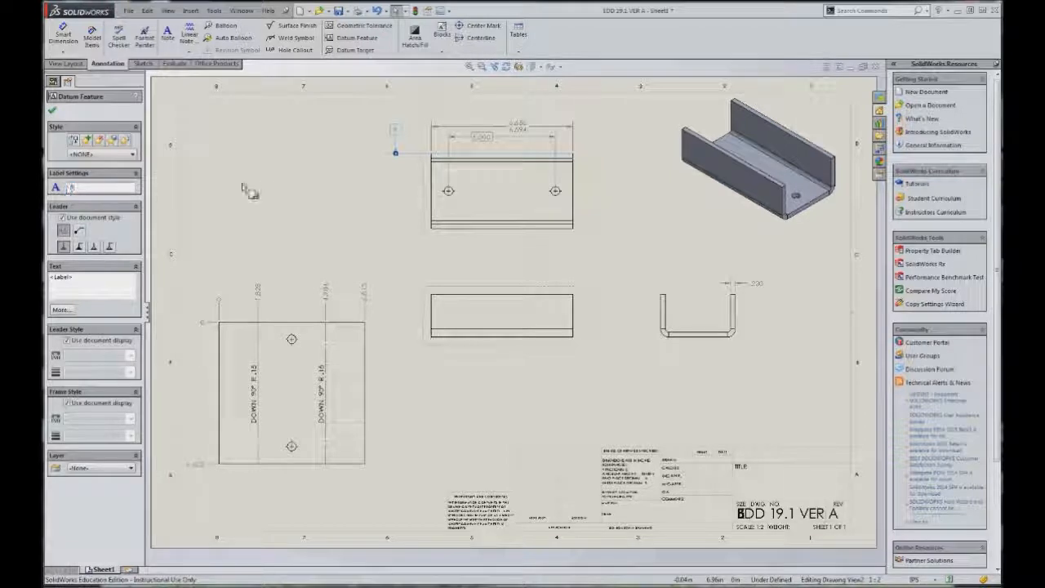
key(Escape)
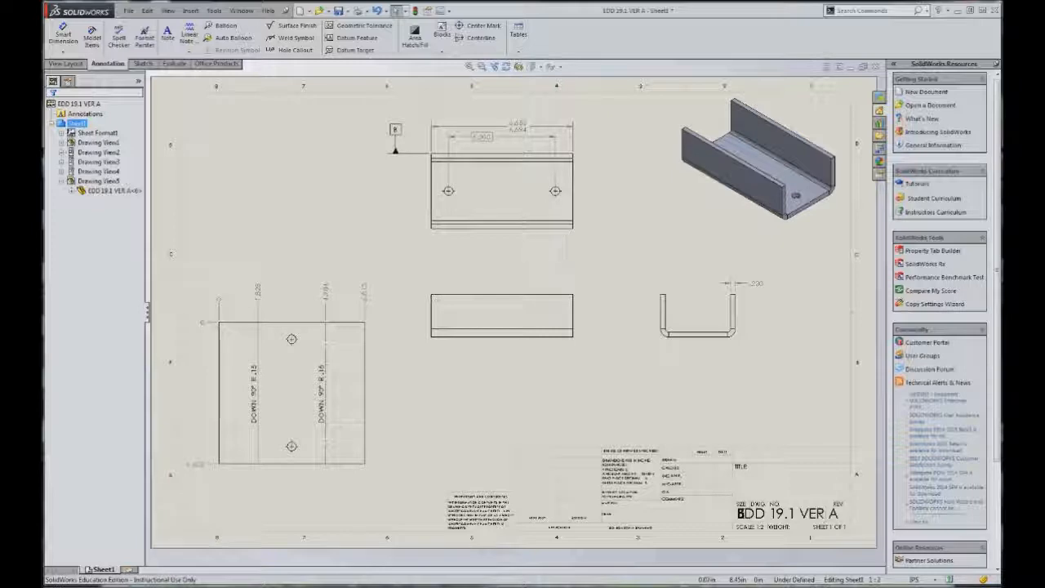
Check the Problem 19.1 print in Adobe Reader, then look at the geometric tolerance settings in SolidWorks
drag(43, 69, 445, 35)
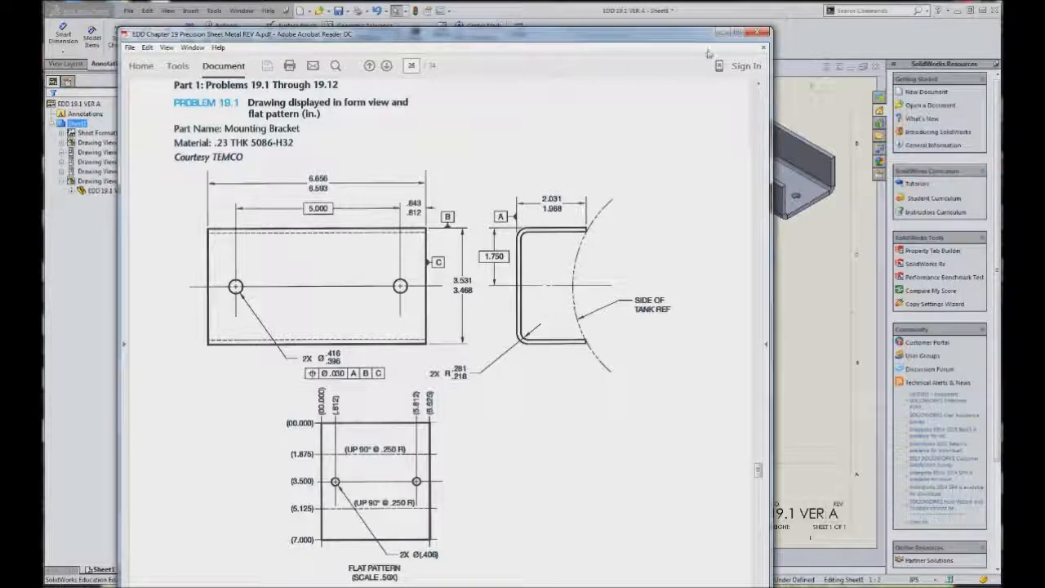
mouse_move(561, 39)
mouse_down()
mouse_move(345, 82)
mouse_move(44, 85)
mouse_up()
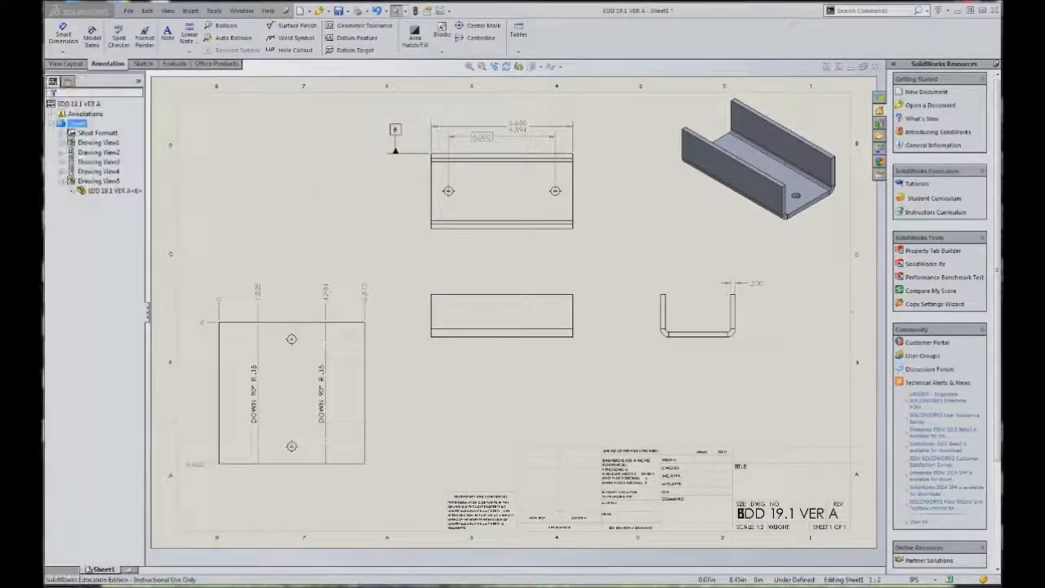
click(365, 26)
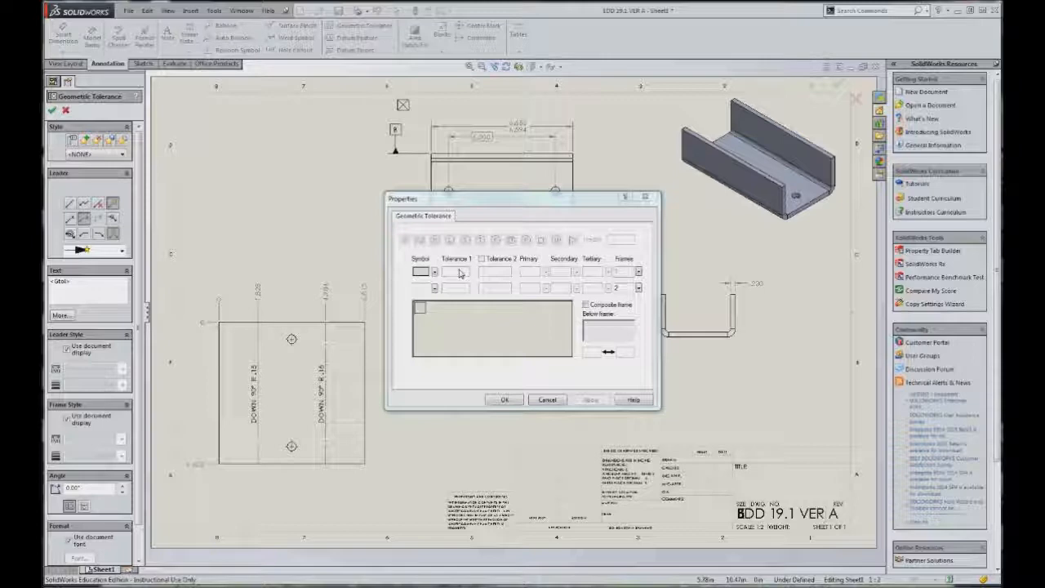
click(545, 399)
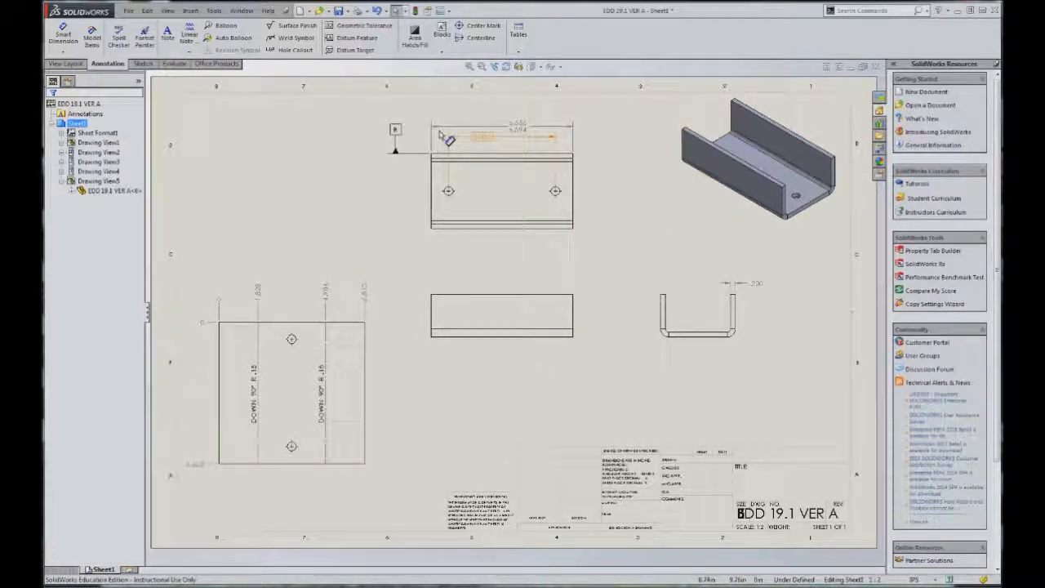
Review the file formats and locations available for saving a copy of the drawing, without saving
click(128, 12)
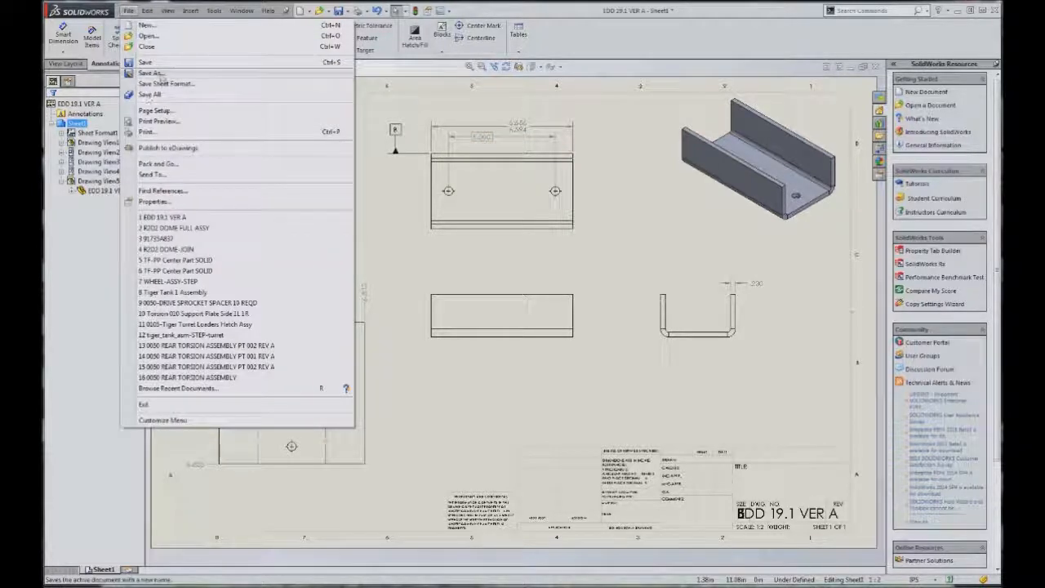
click(159, 74)
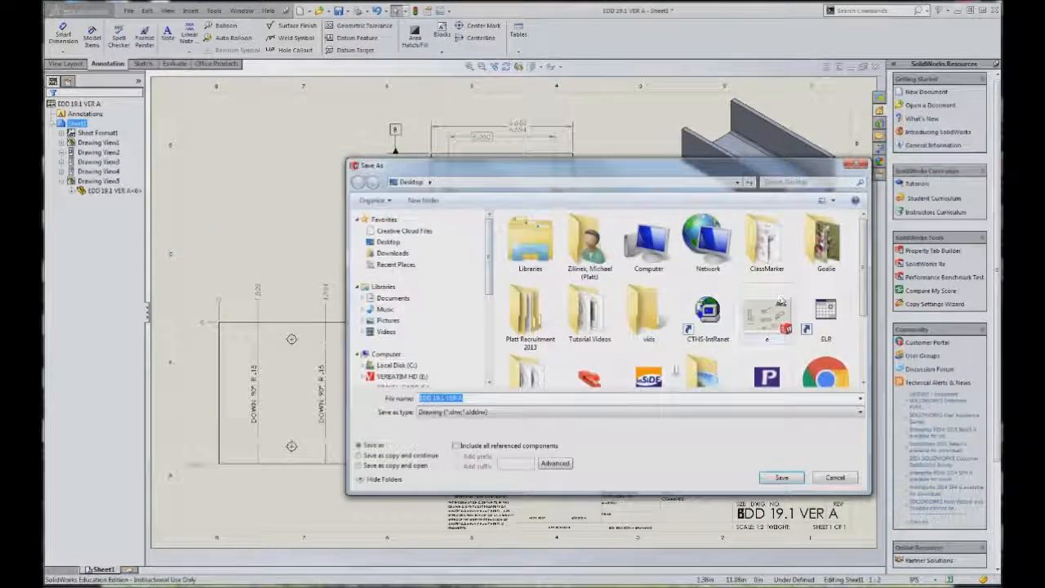
scroll(488, 237, down, 4)
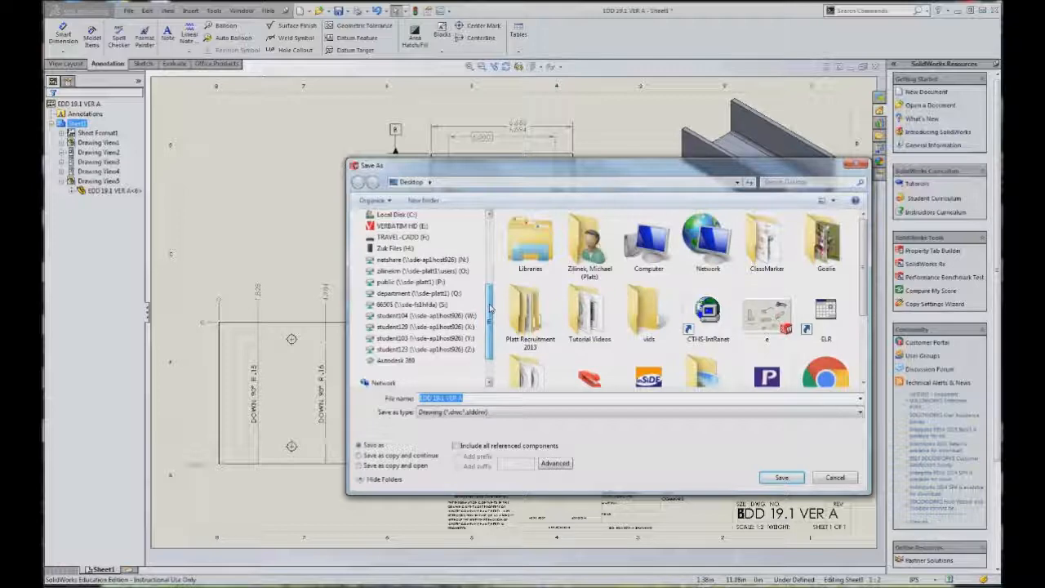
click(562, 412)
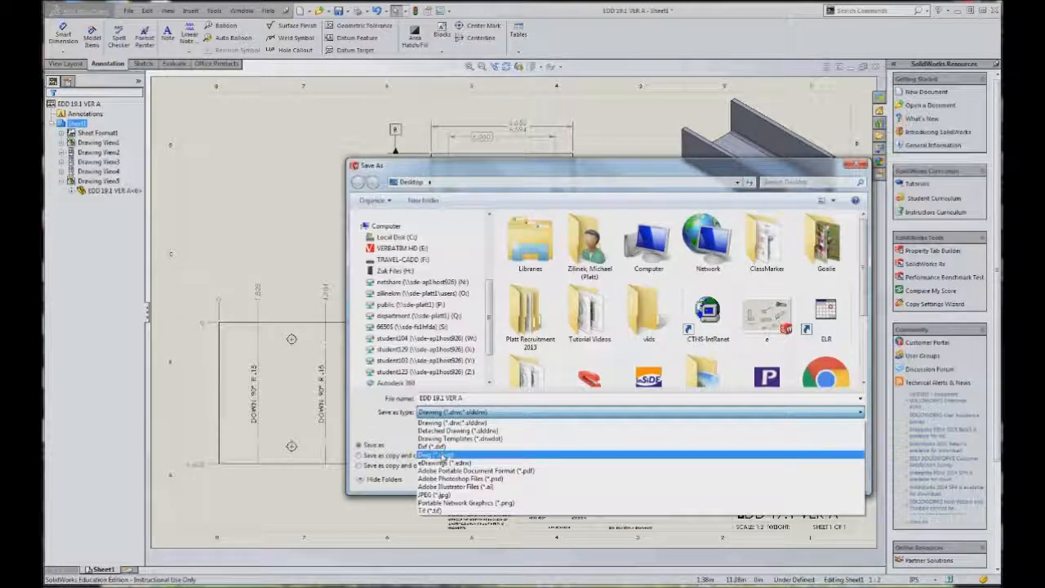
click(854, 167)
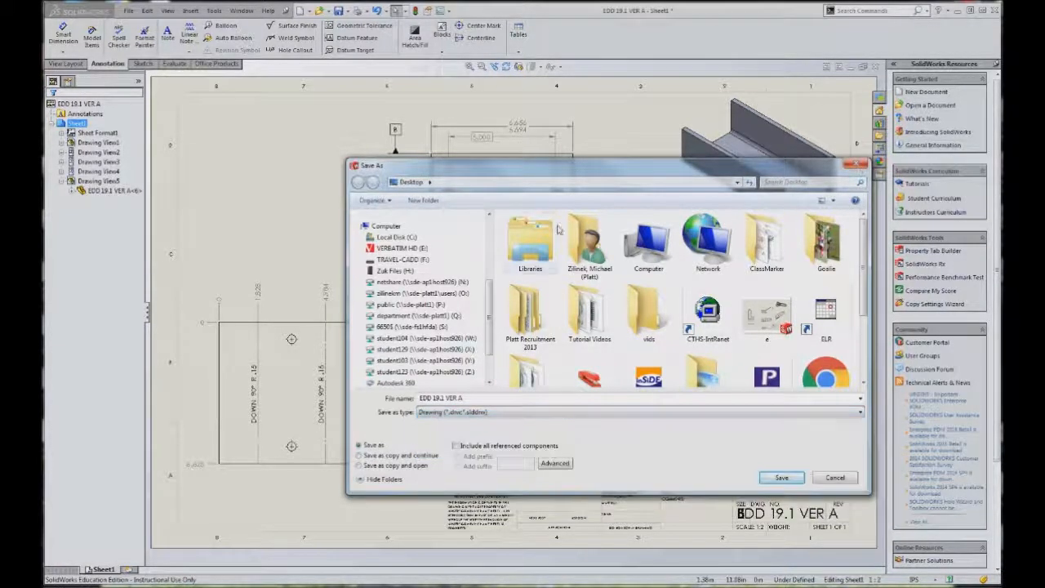
click(856, 164)
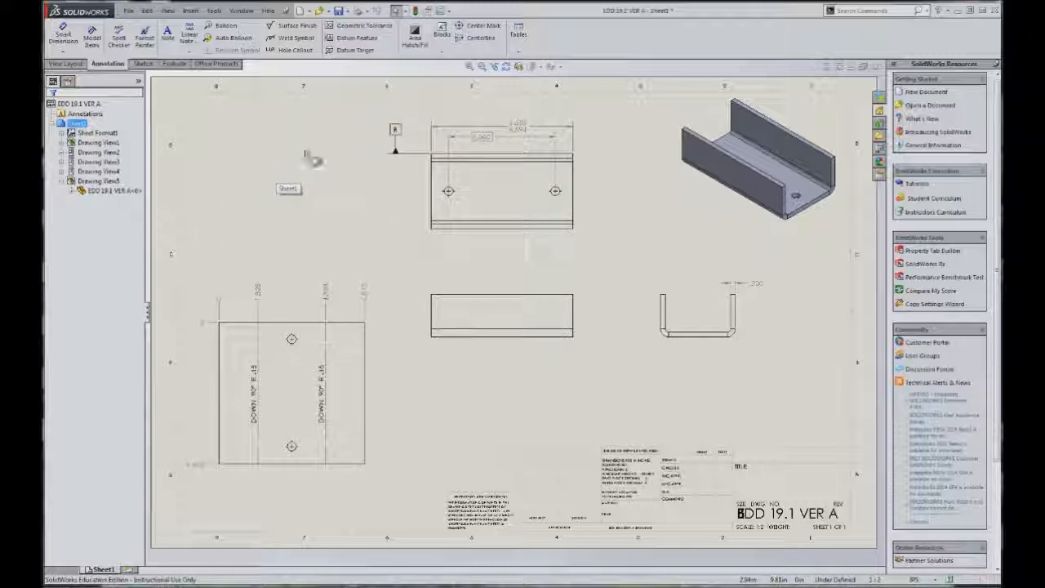
click(128, 11)
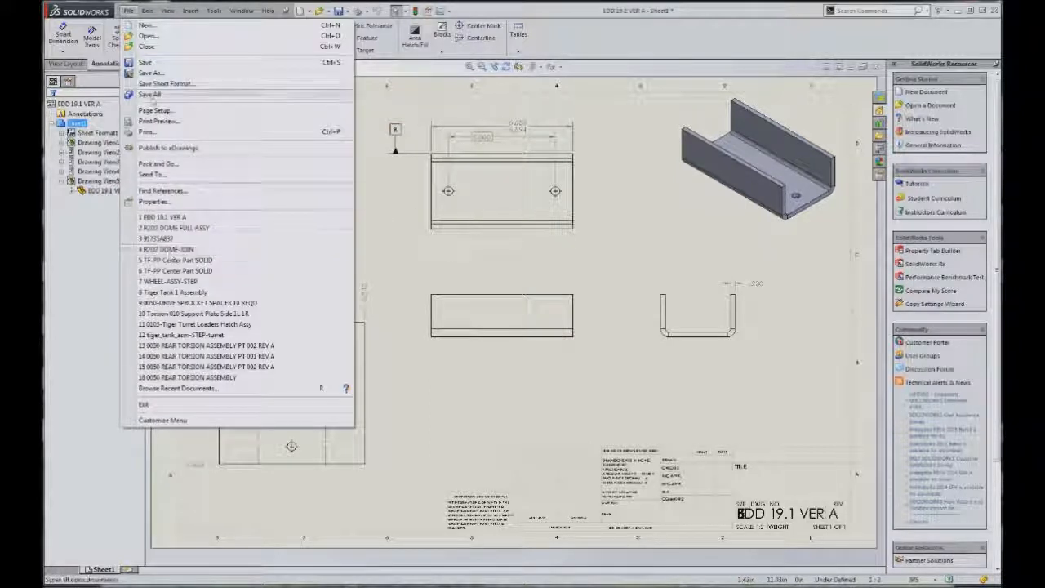
click(151, 73)
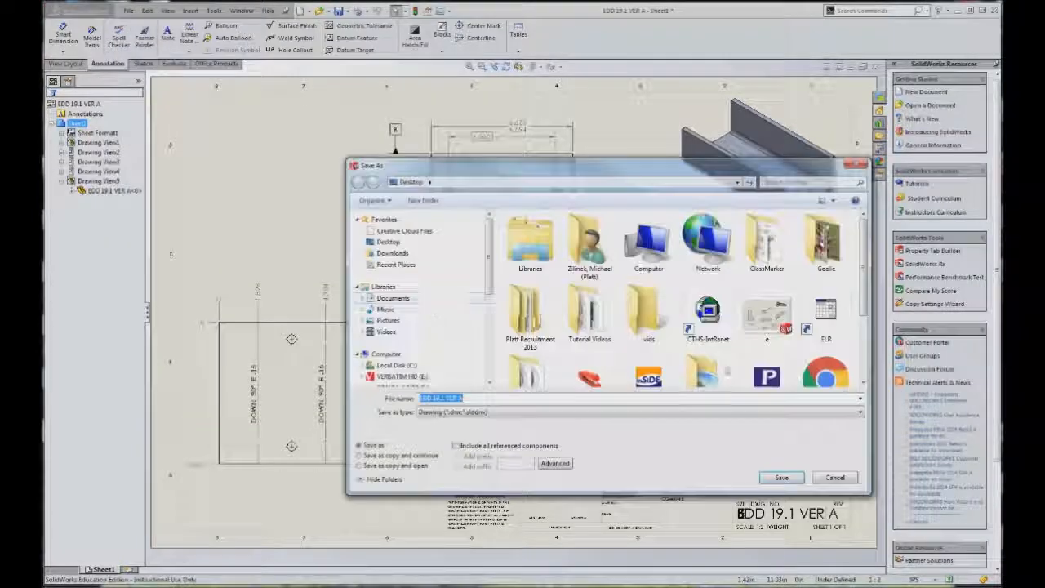
click(637, 412)
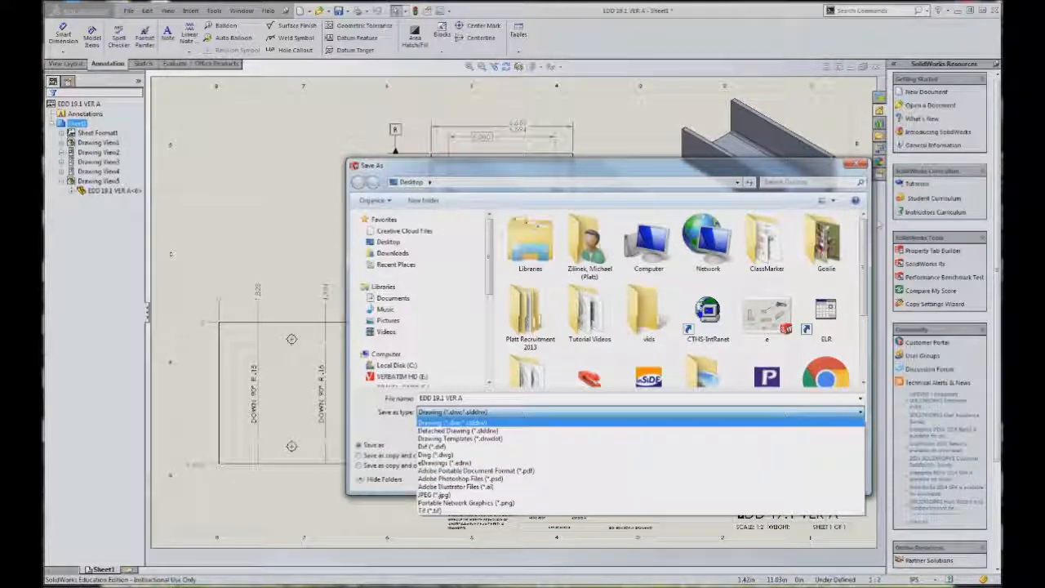
click(859, 168)
click(856, 166)
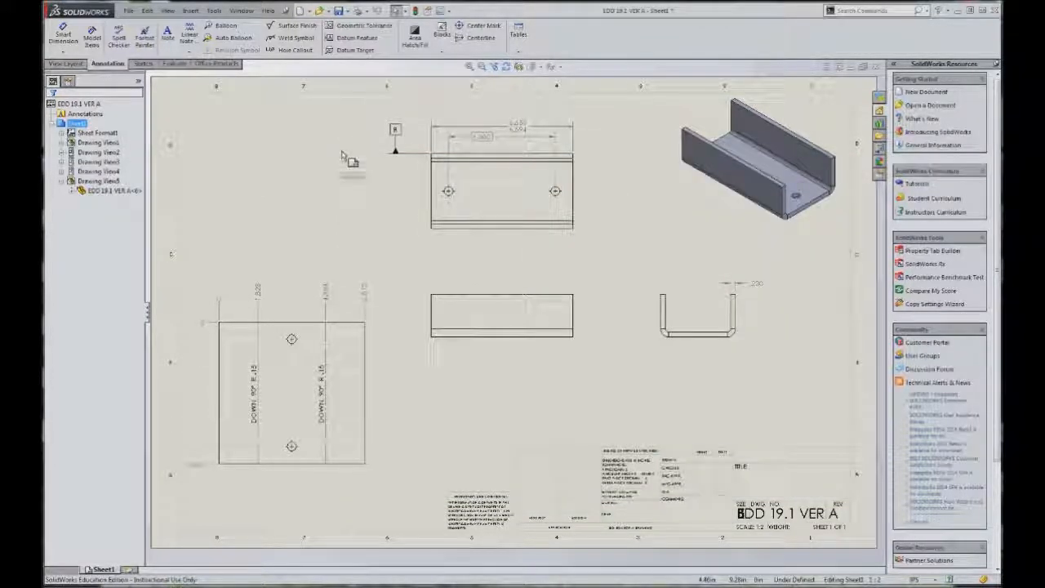